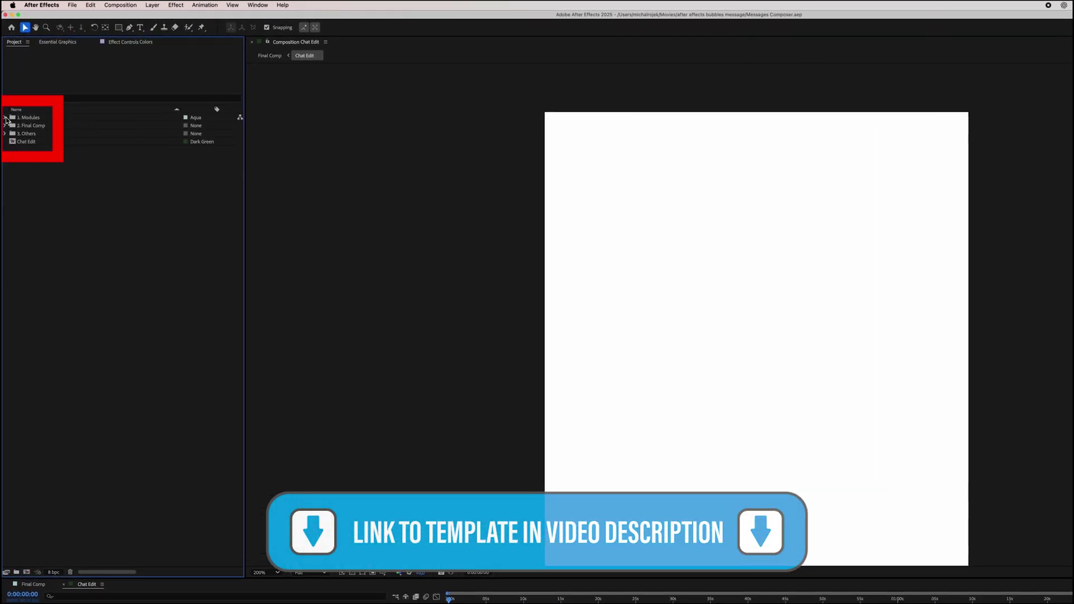
Place Message_Received_1 from the Modules folder's Messages Received subfolder into the Chat Edit composition, aligned with the canvas
click(6, 125)
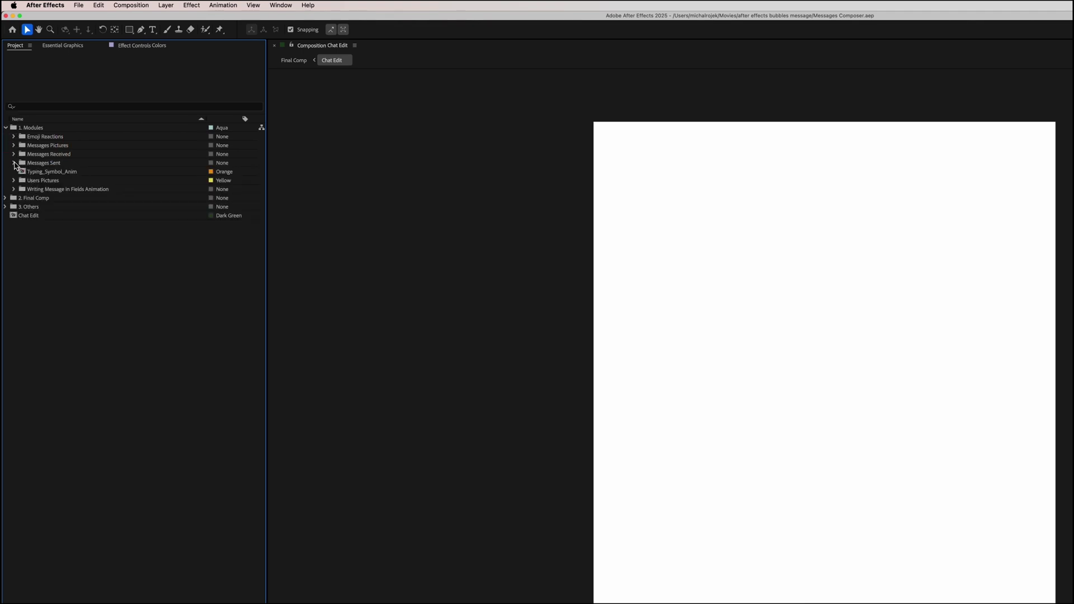
click(13, 155)
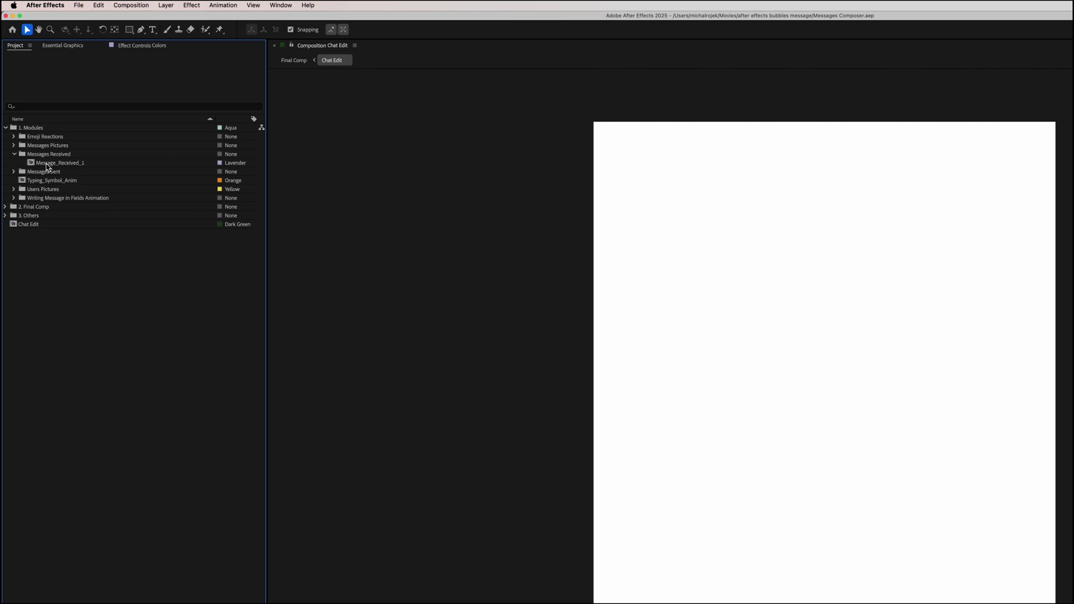
drag(58, 164, 678, 249)
drag(546, 201, 673, 331)
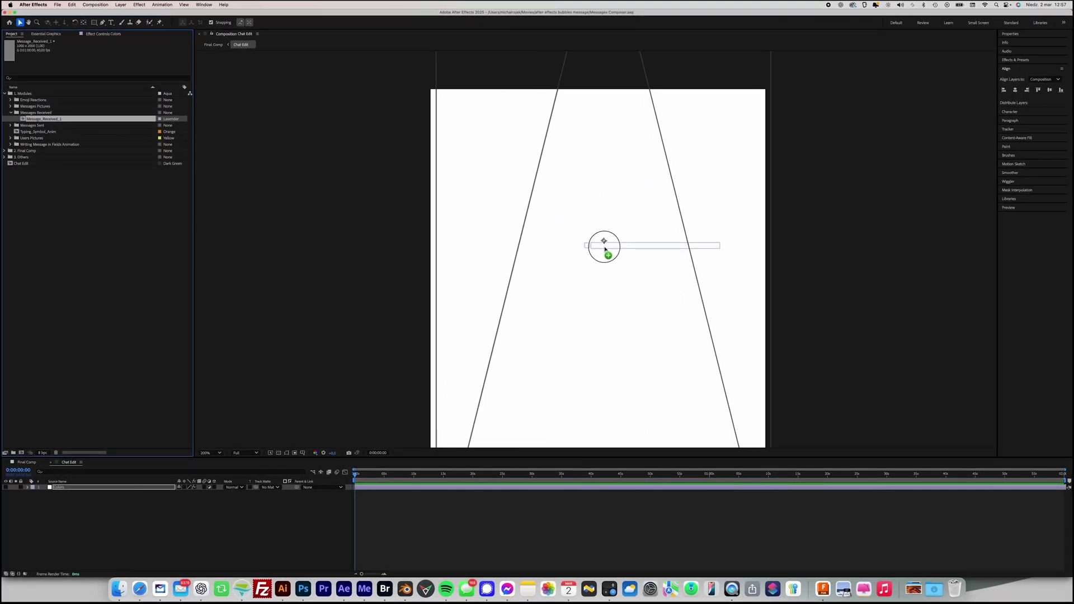
drag(605, 296, 598, 424)
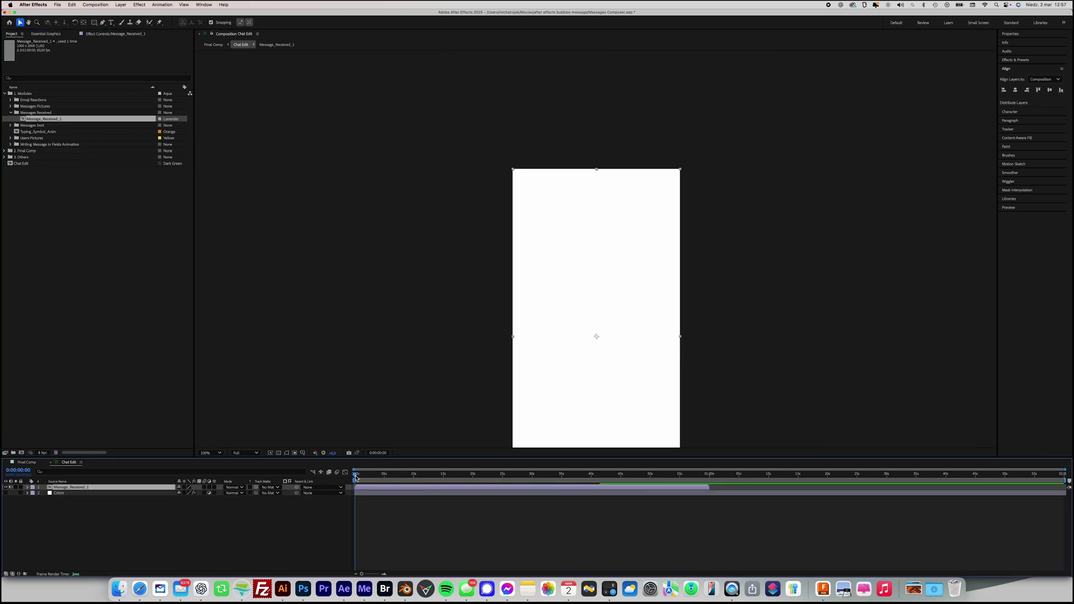
Play the chat from its start until the received message appears, and move the message slightly down to position 500, 1036
mouse_move(355, 477)
mouse_down()
mouse_move(365, 478)
mouse_move(352, 490)
mouse_up()
key(space)
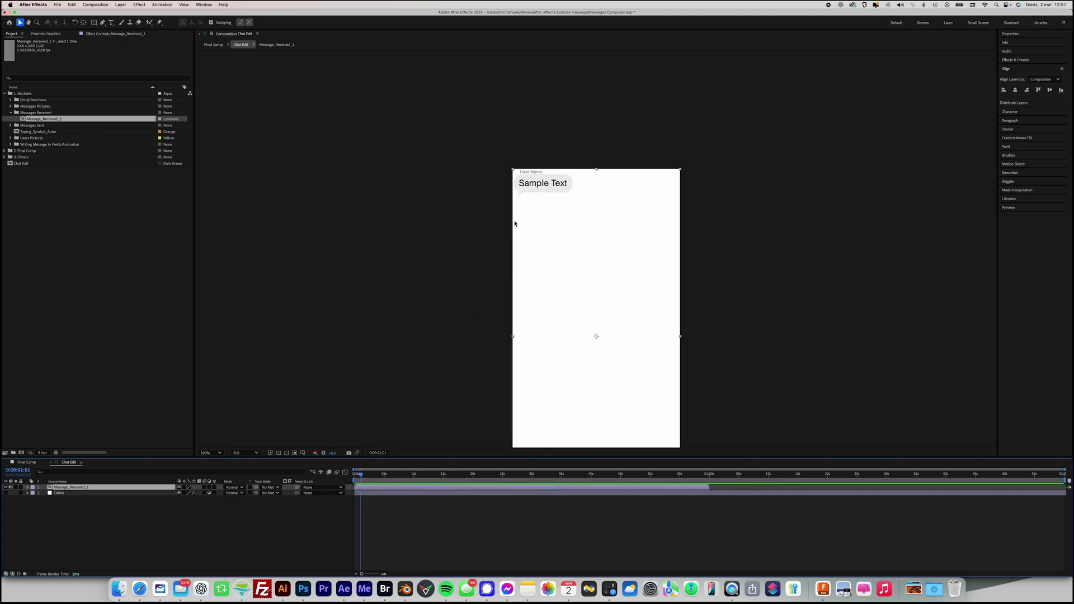
drag(523, 187, 523, 193)
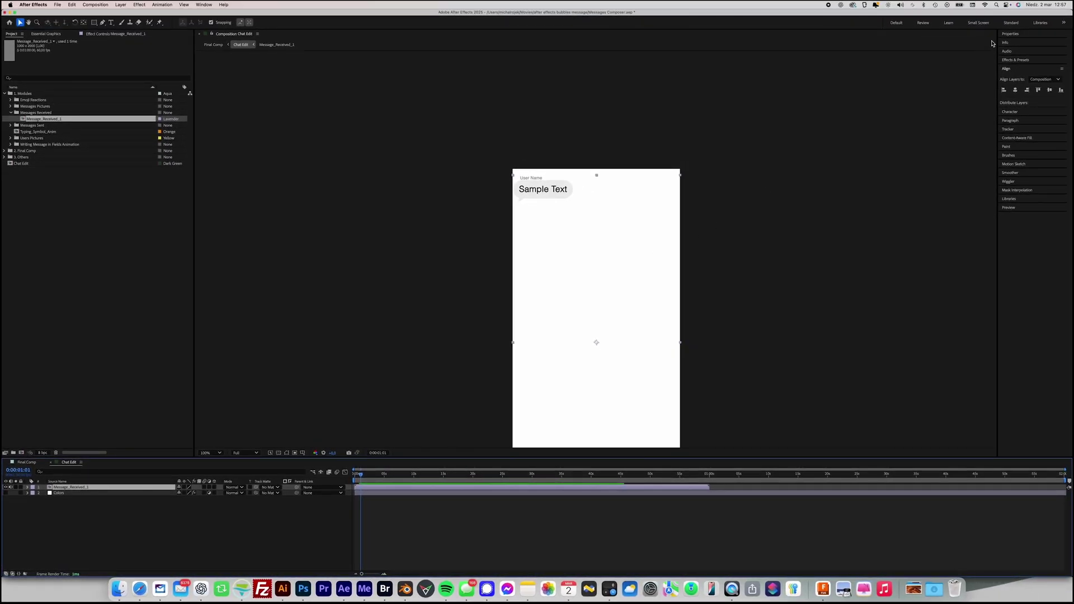
Set the received message's text to "Sample message 1" in its essential properties
click(1010, 34)
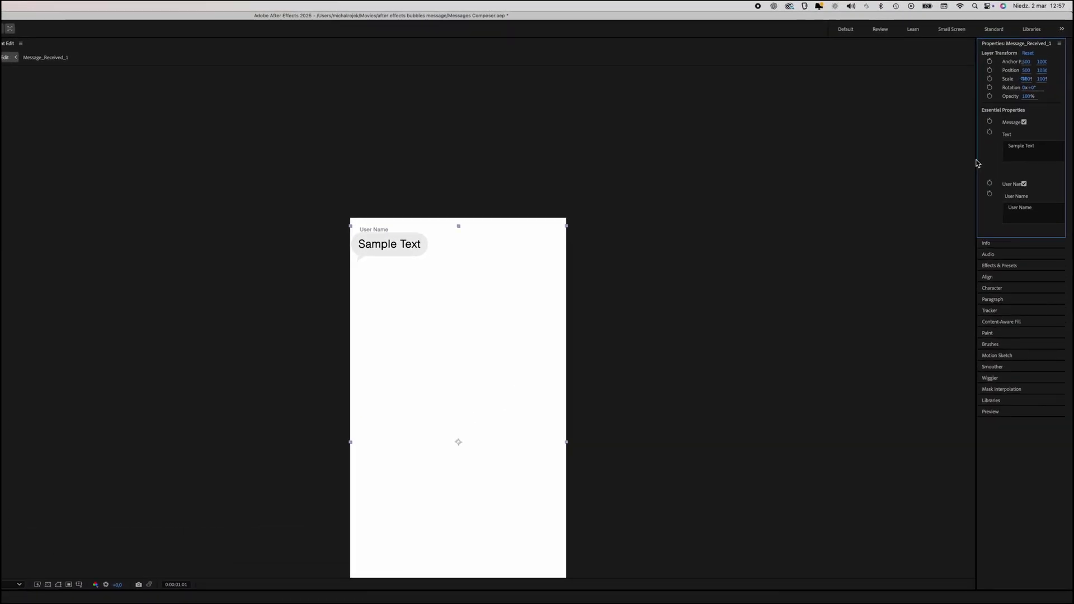
click(1037, 166)
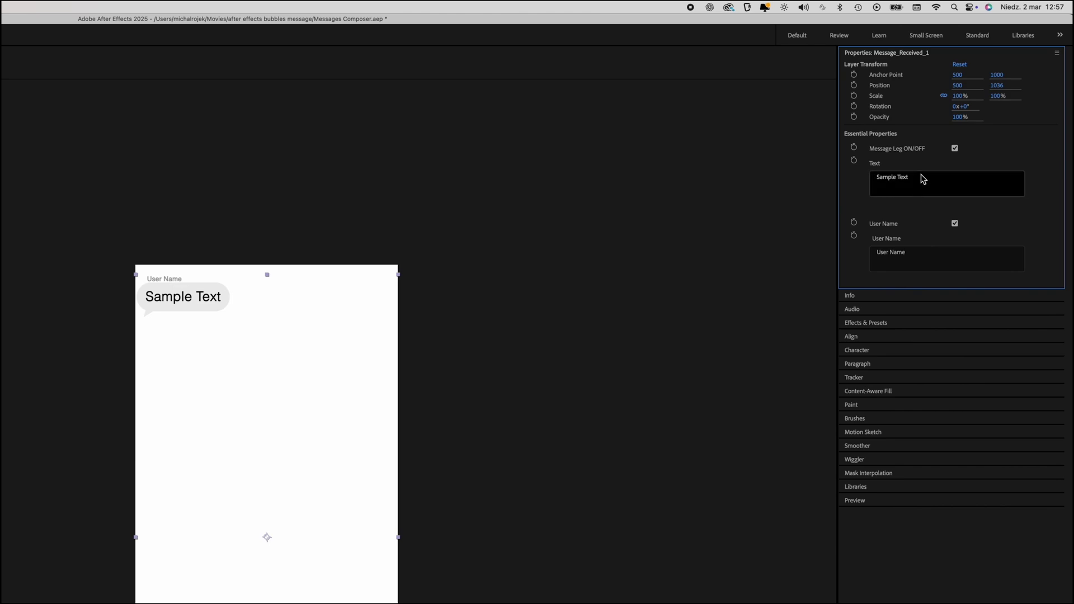
drag(928, 182, 844, 172)
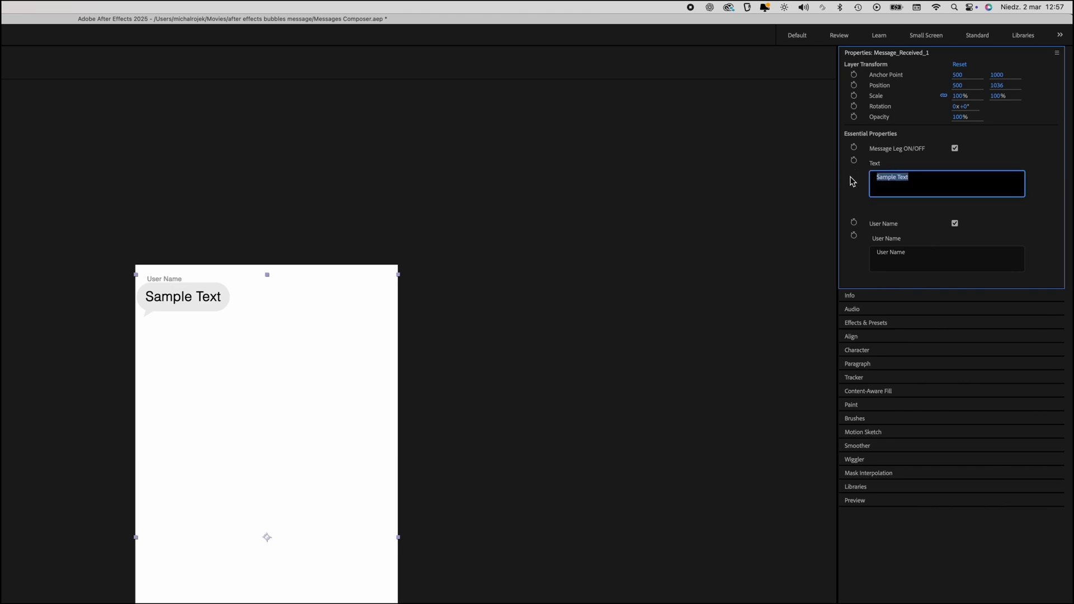
text(Sam)
click(701, 208)
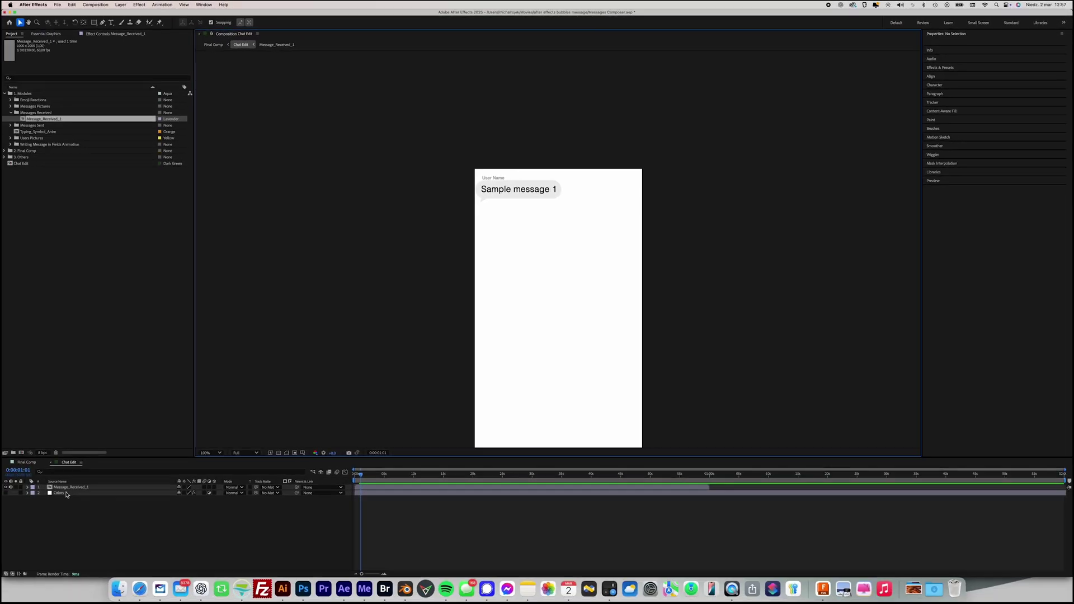
Switch the received message's user name off and back on, and replace the placeholder name with the sender's first name
click(68, 491)
key(period)
key(period)
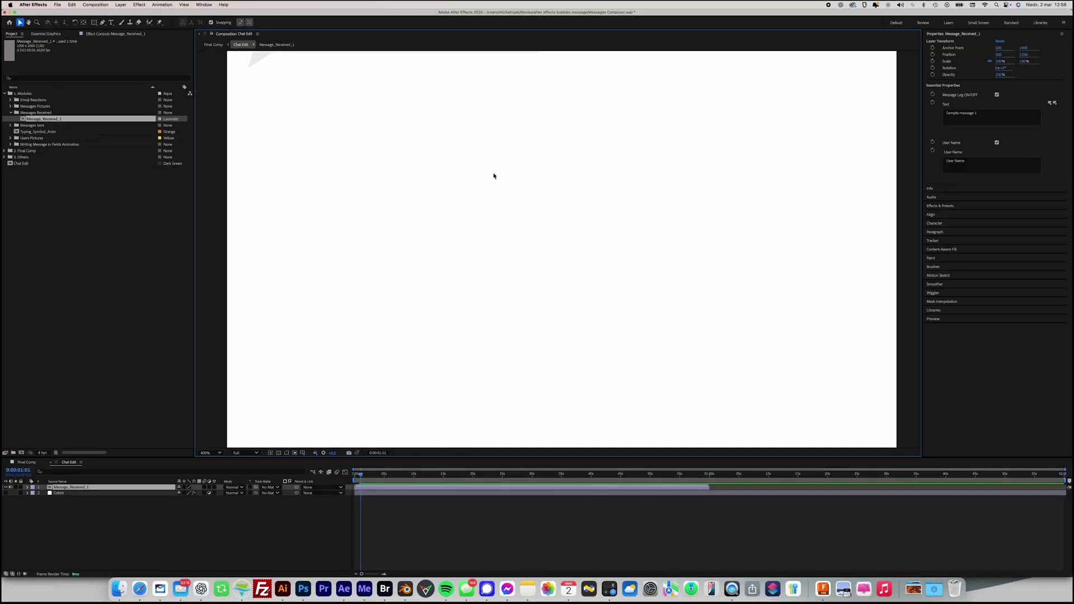
key(space)
drag(494, 172, 599, 360)
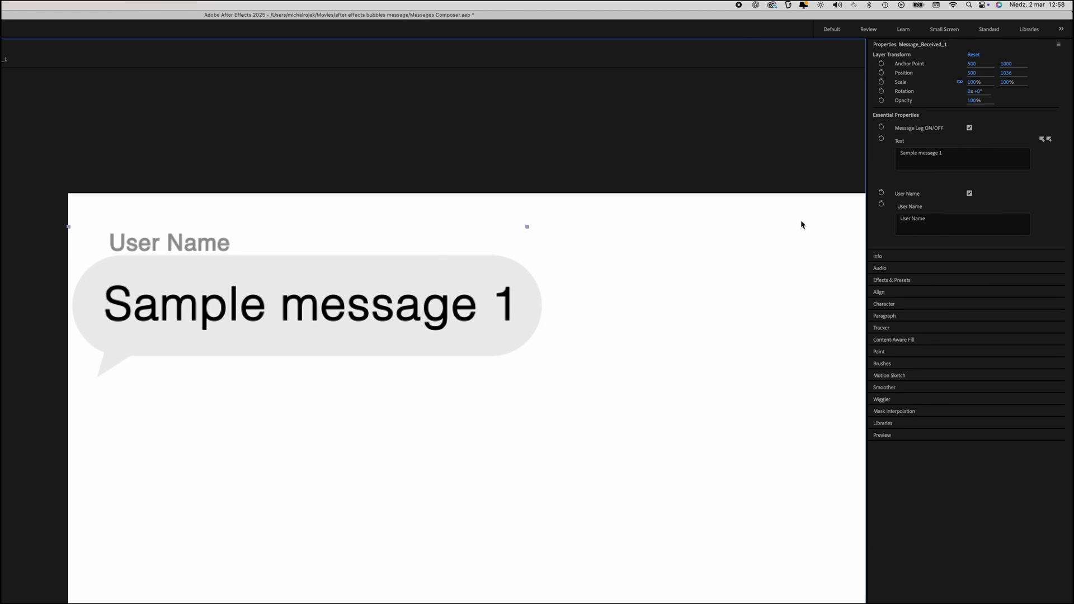
click(970, 194)
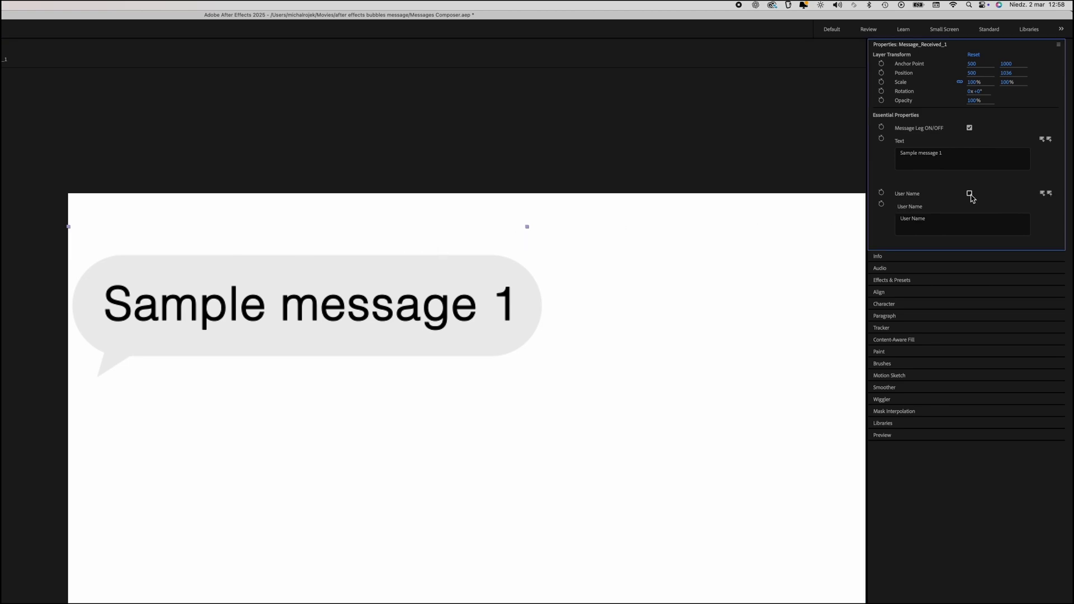
click(971, 195)
click(945, 215)
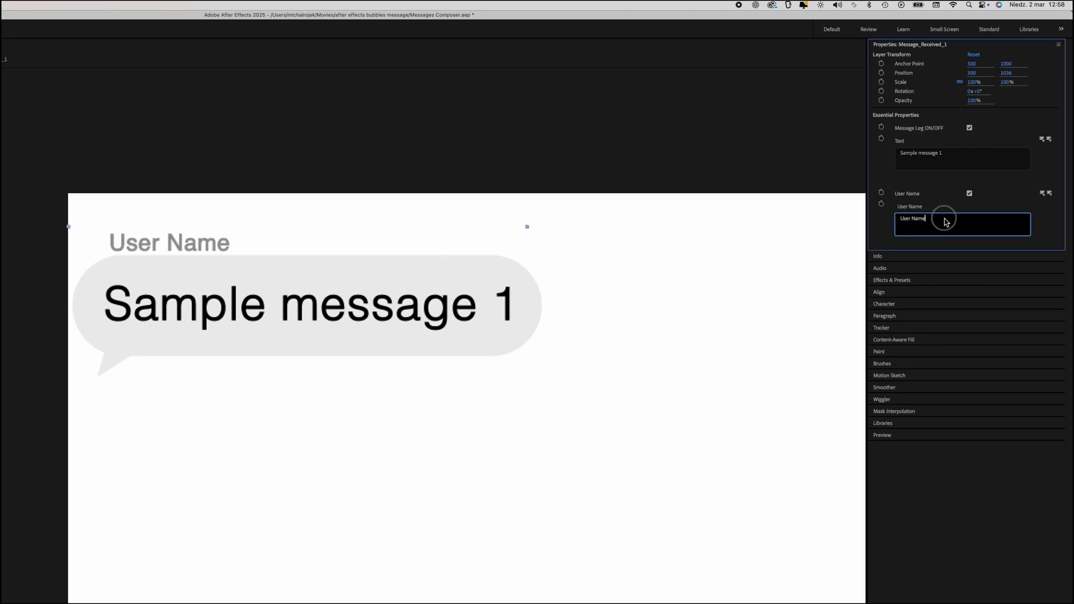
text(Aga)
key(Return)
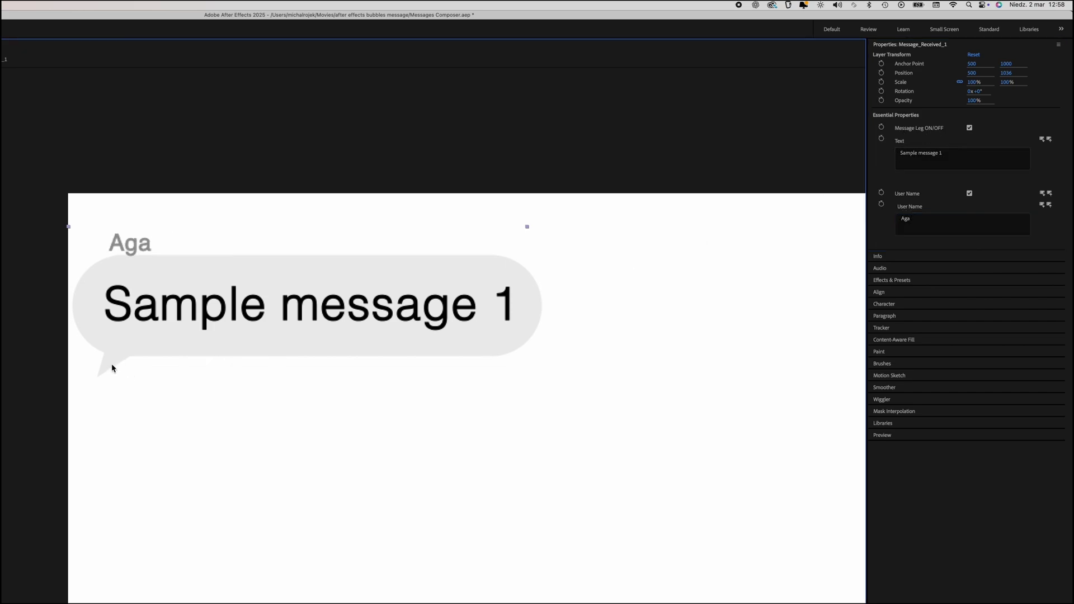
Switch the message leg off and back on, and shift the message to the right to leave room for a picture
click(969, 128)
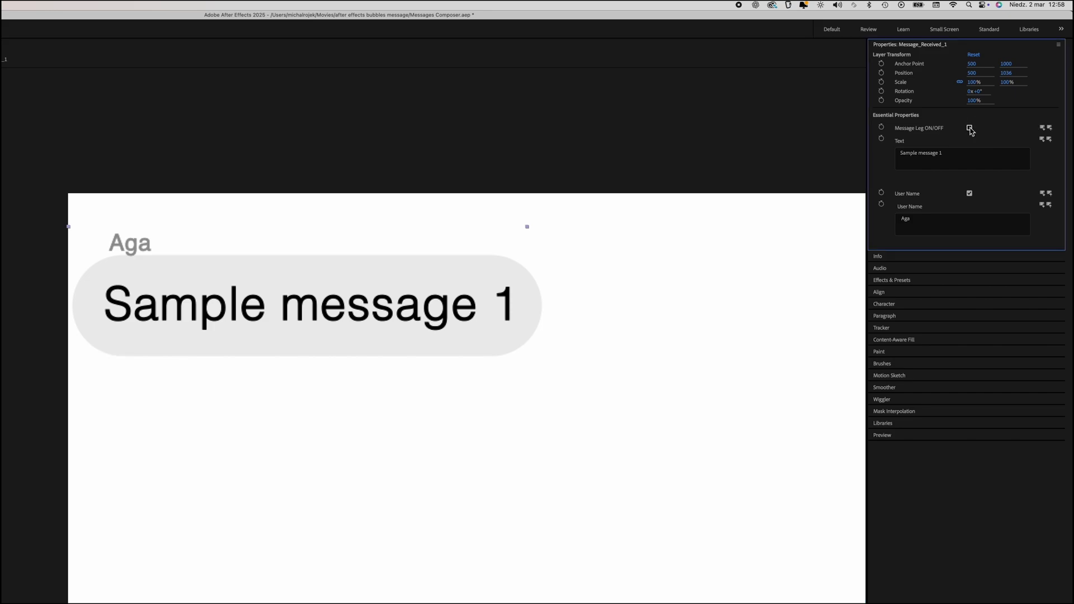
click(969, 129)
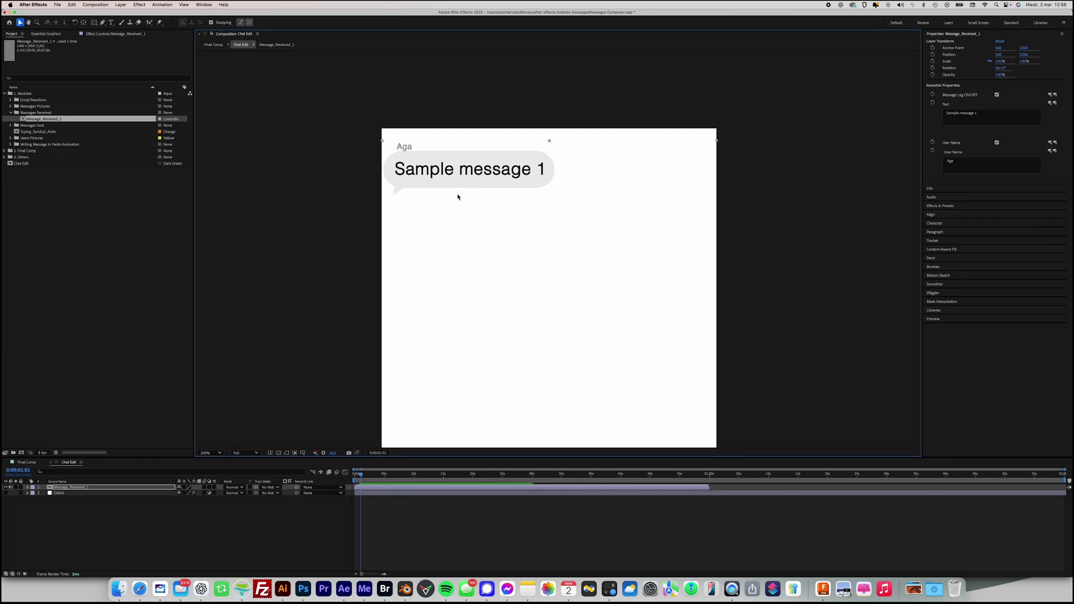
drag(446, 175, 494, 178)
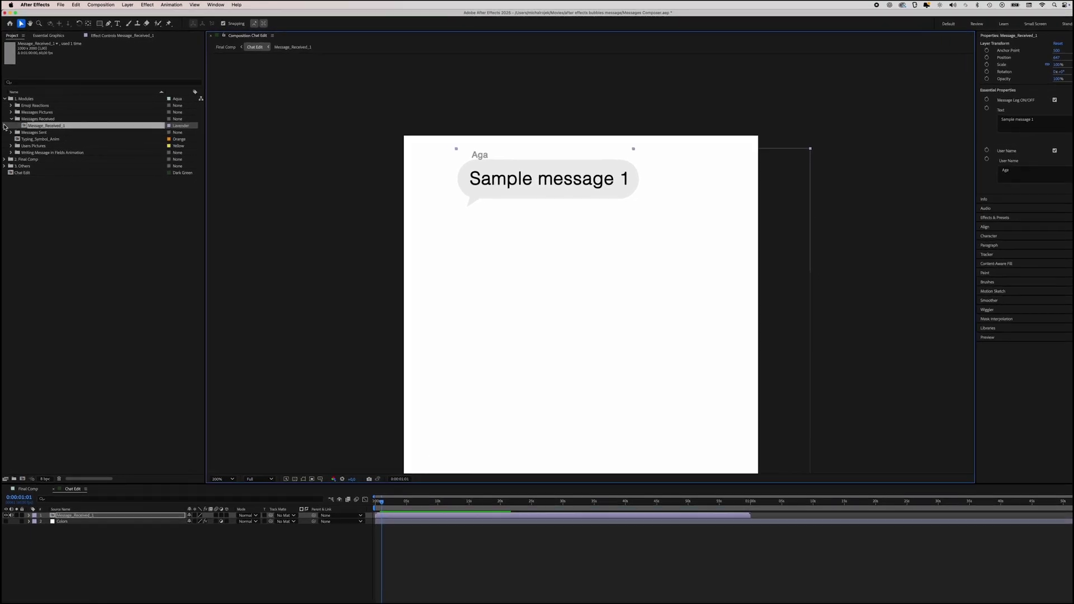
Place User_Pic_1 from the Users Pictures folder into Chat Edit, directly left of the message bubble
click(13, 168)
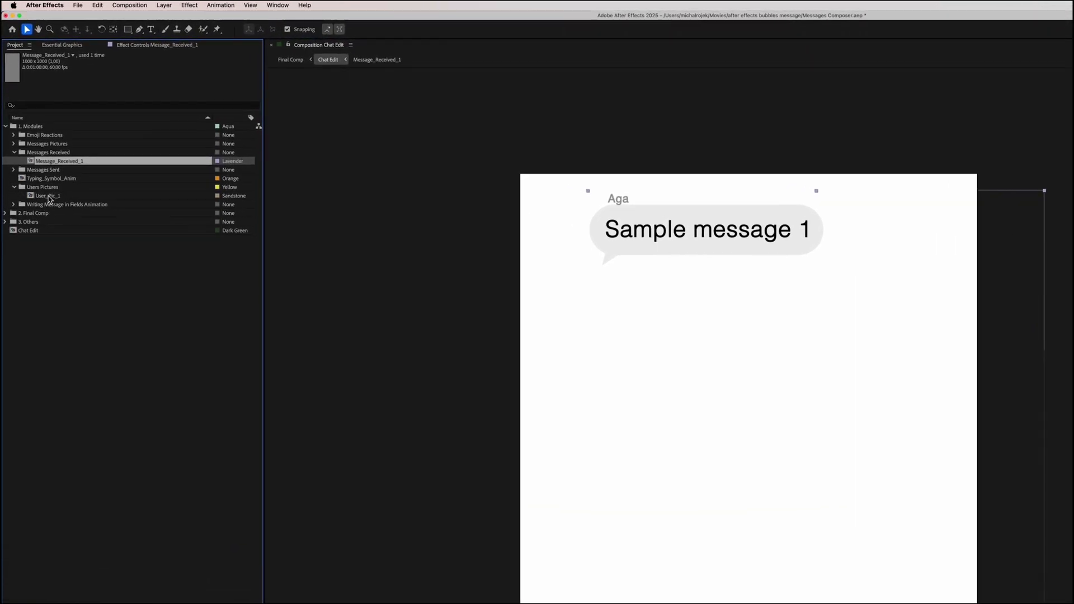
click(38, 178)
drag(41, 202, 554, 234)
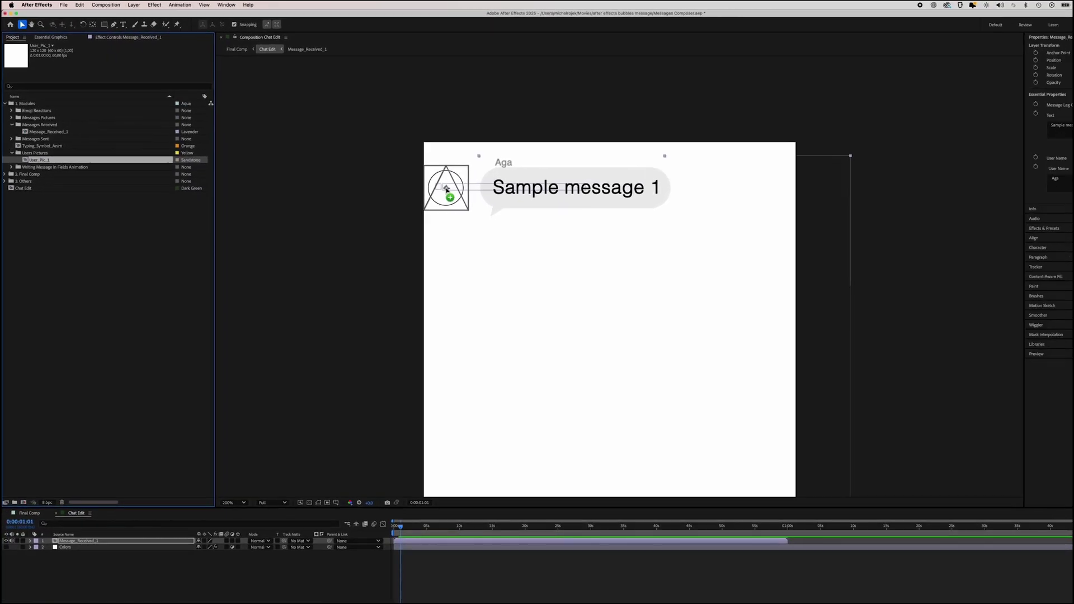
drag(447, 189, 441, 175)
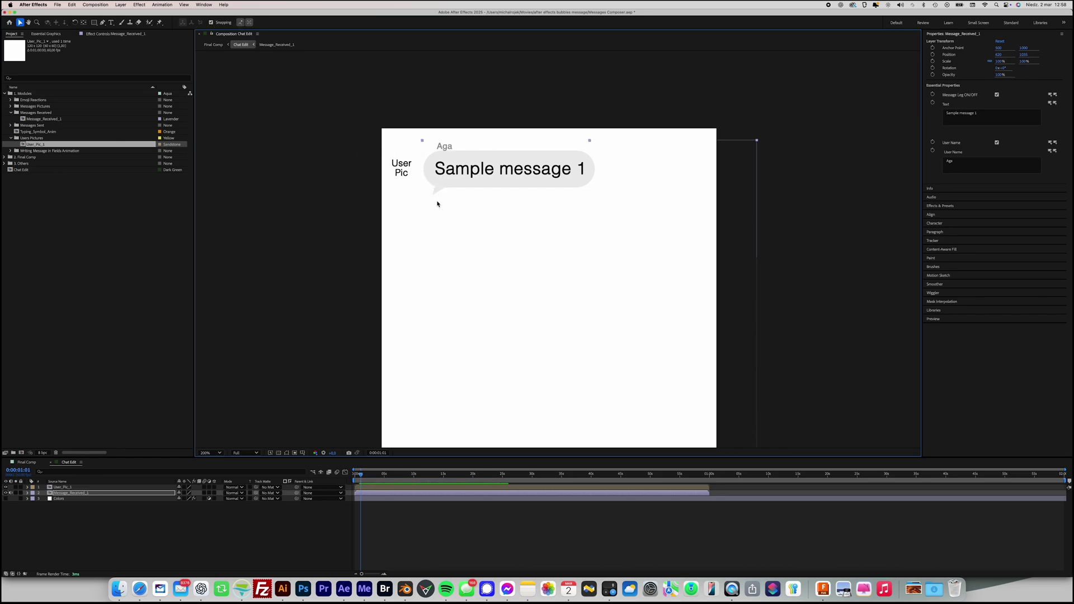
Open the User_Pic_1 composition and import the sender's portrait PNG into the project from the Tutorial_Examples folder in Finder
click(405, 172)
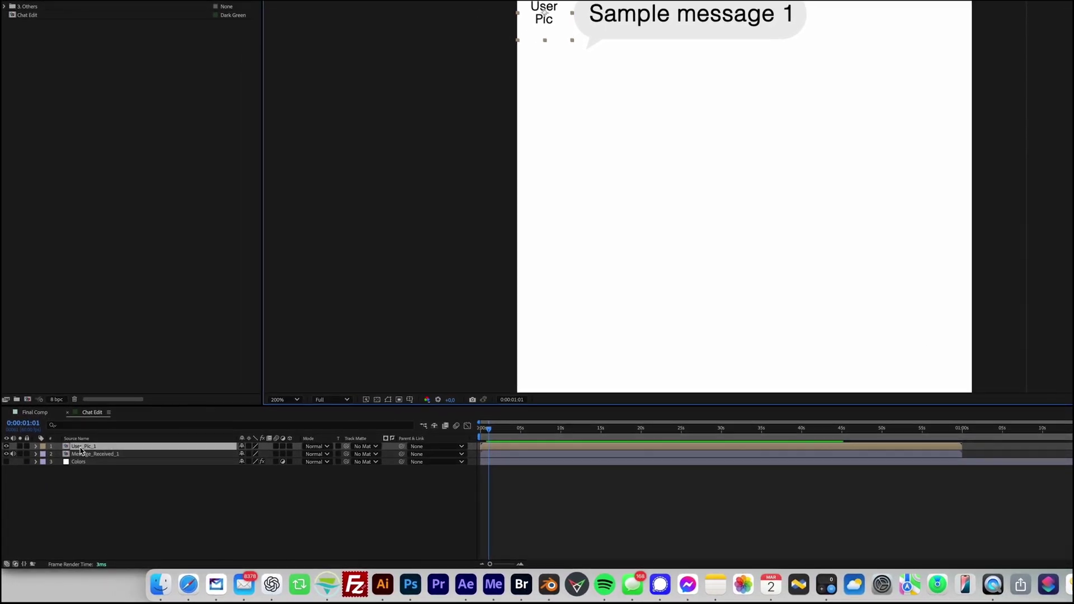
double_click(80, 446)
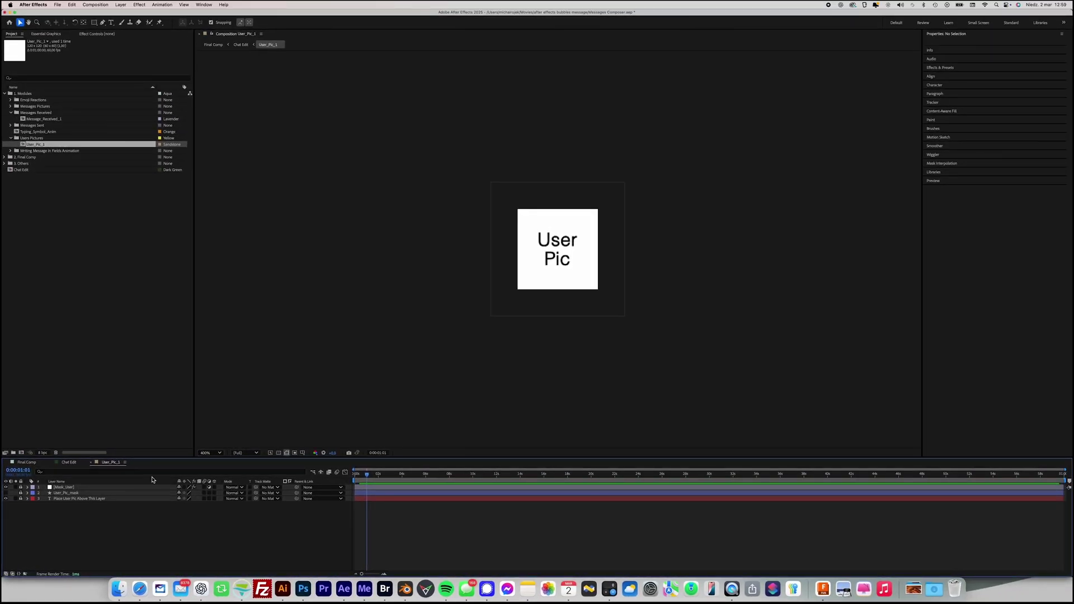
click(119, 589)
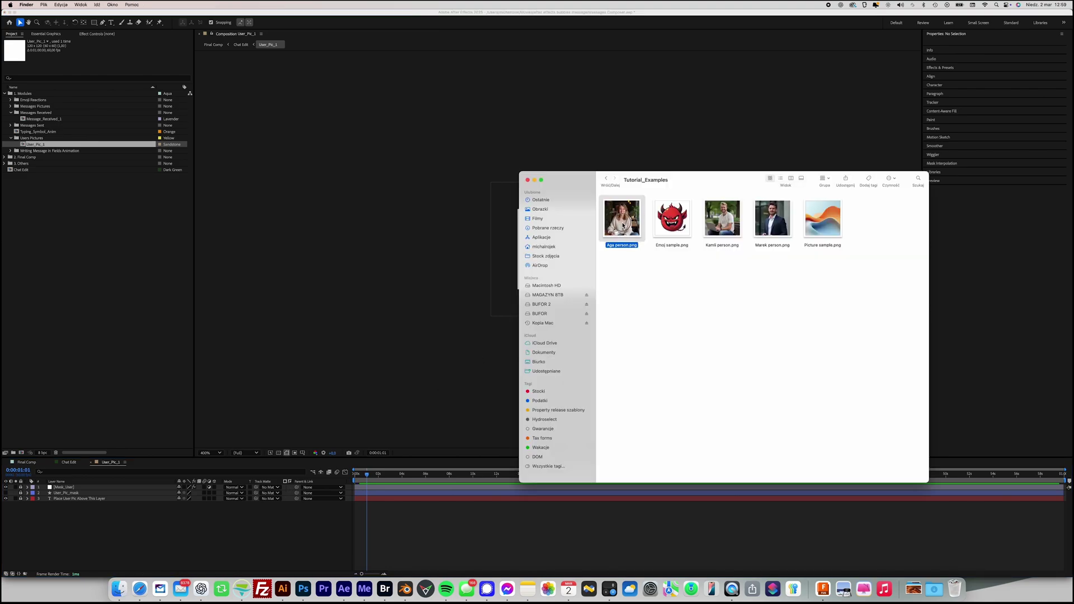
drag(623, 225, 79, 253)
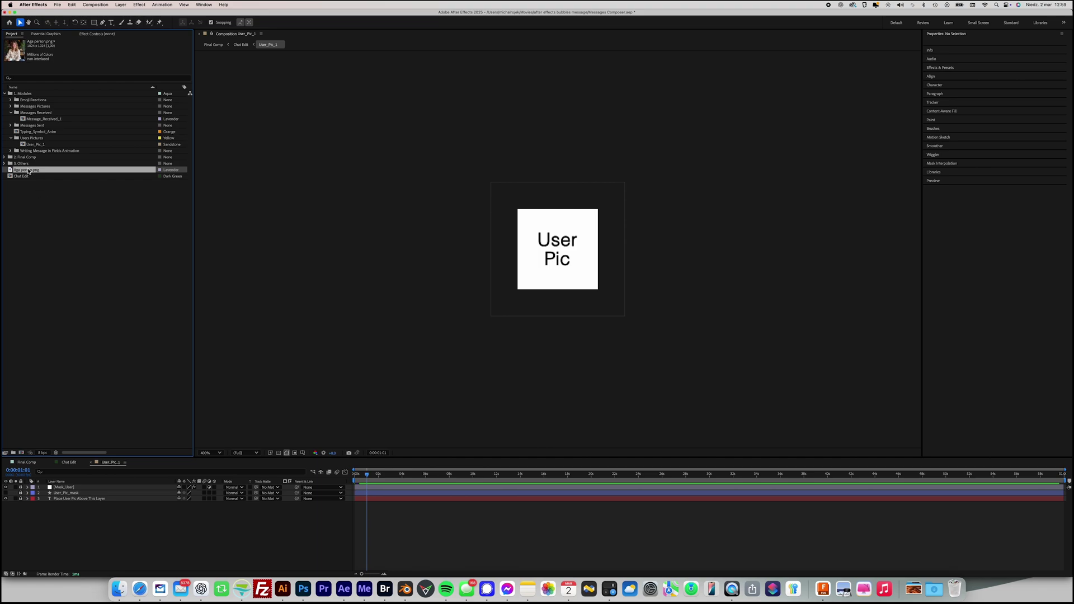
Place the portrait above the "Place User Pic Above This Layer" layer, scaled to about 23% with the face centred in the circular mask
drag(28, 171, 83, 500)
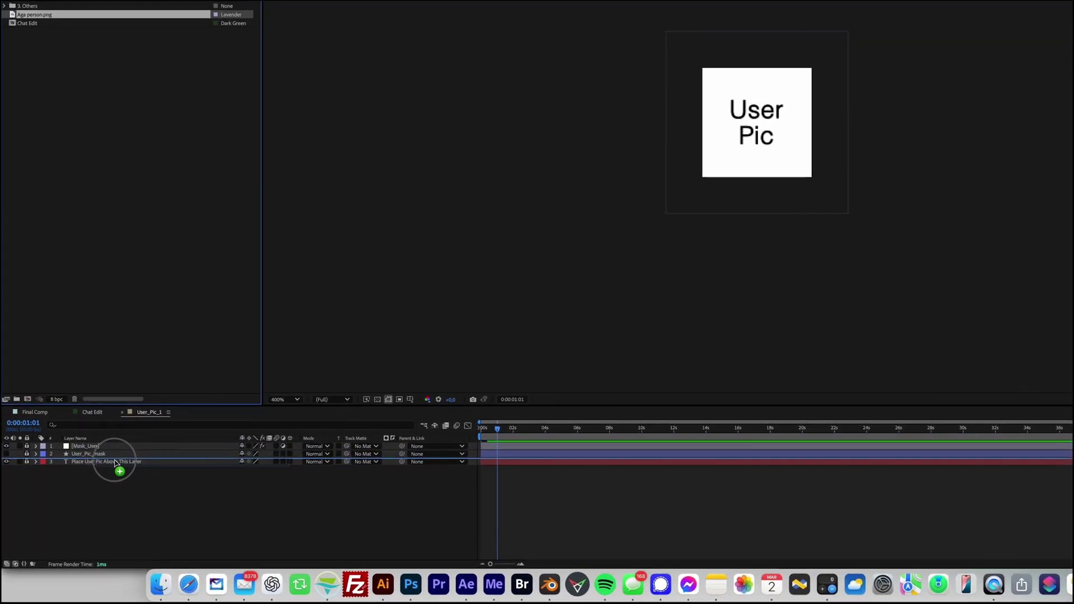
drag(114, 462, 114, 460)
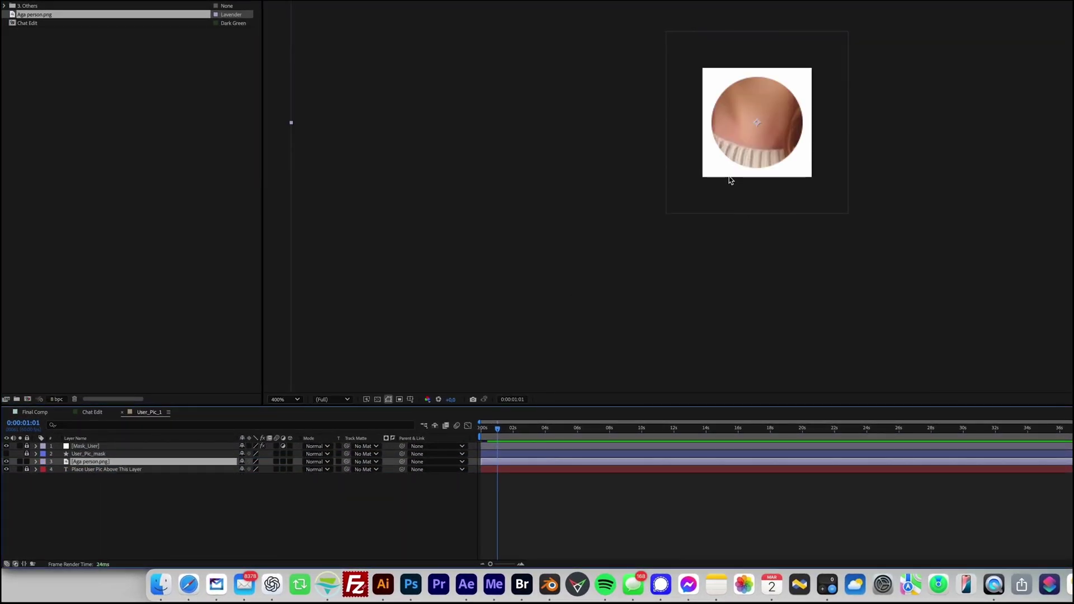
key(comma)
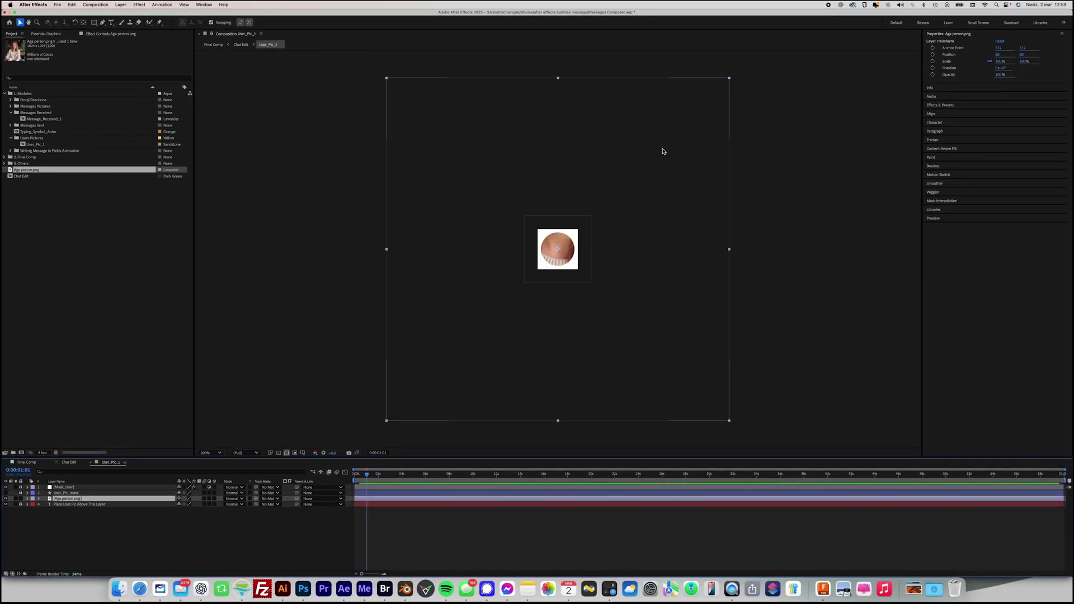
drag(730, 79, 597, 227)
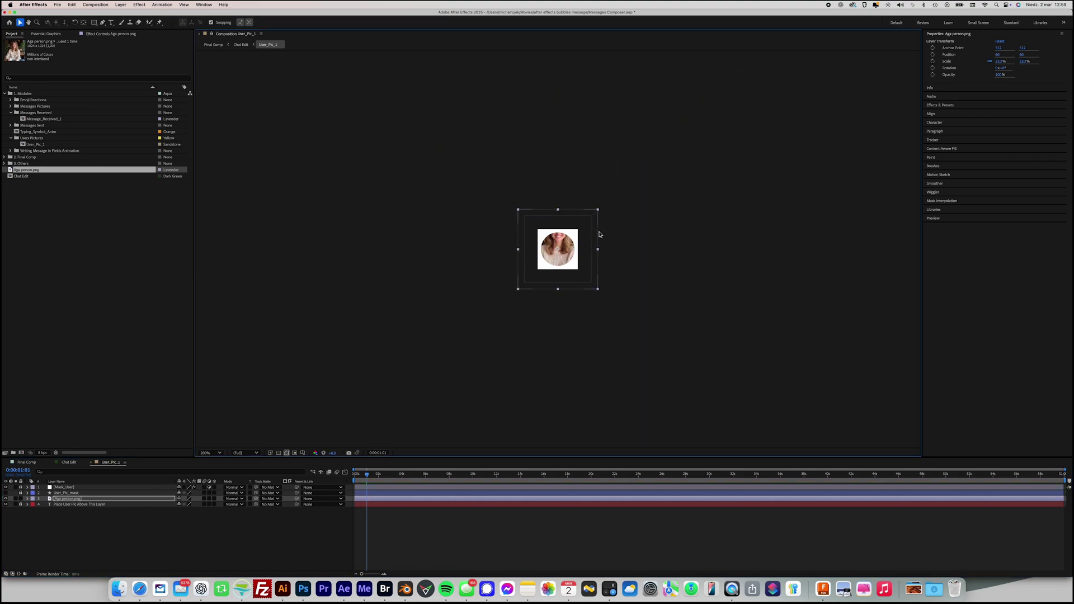
drag(597, 275, 569, 268)
key(period)
key(period)
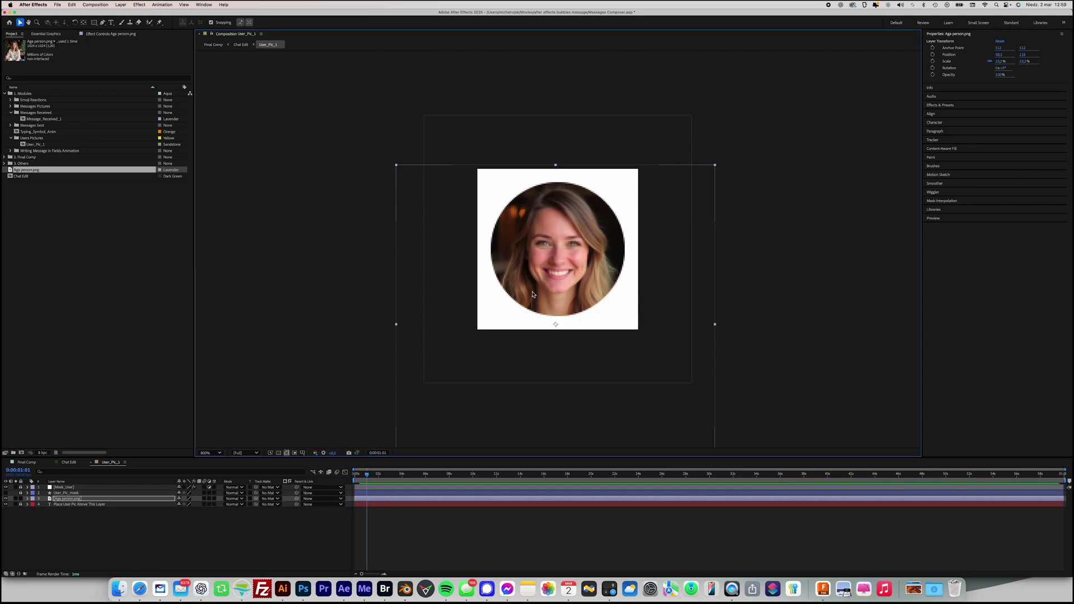
Return to the Chat Edit composition and play the chat animation from the beginning
click(91, 462)
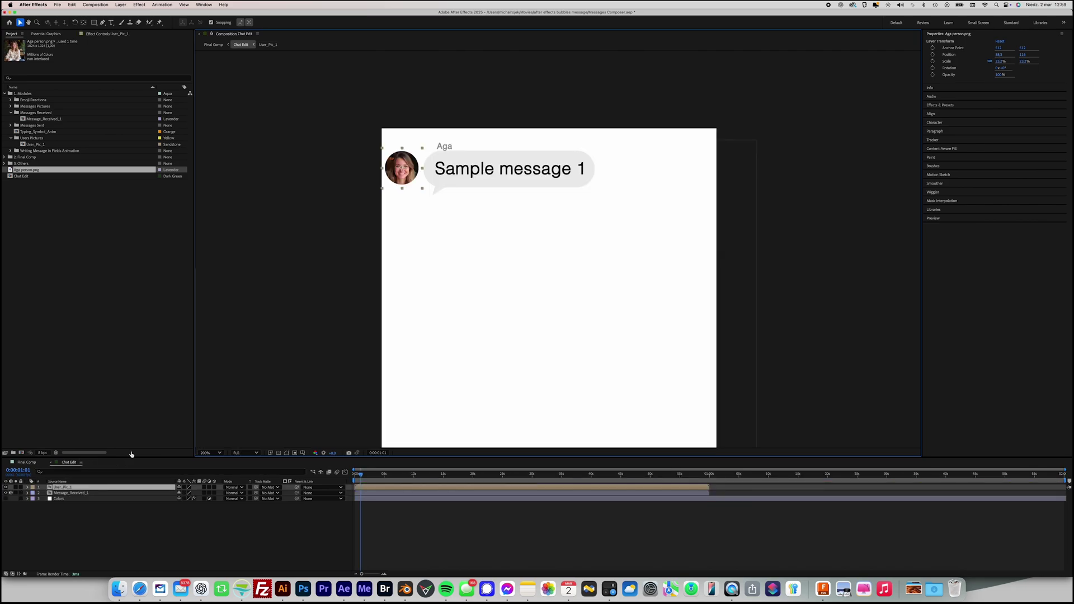
click(333, 234)
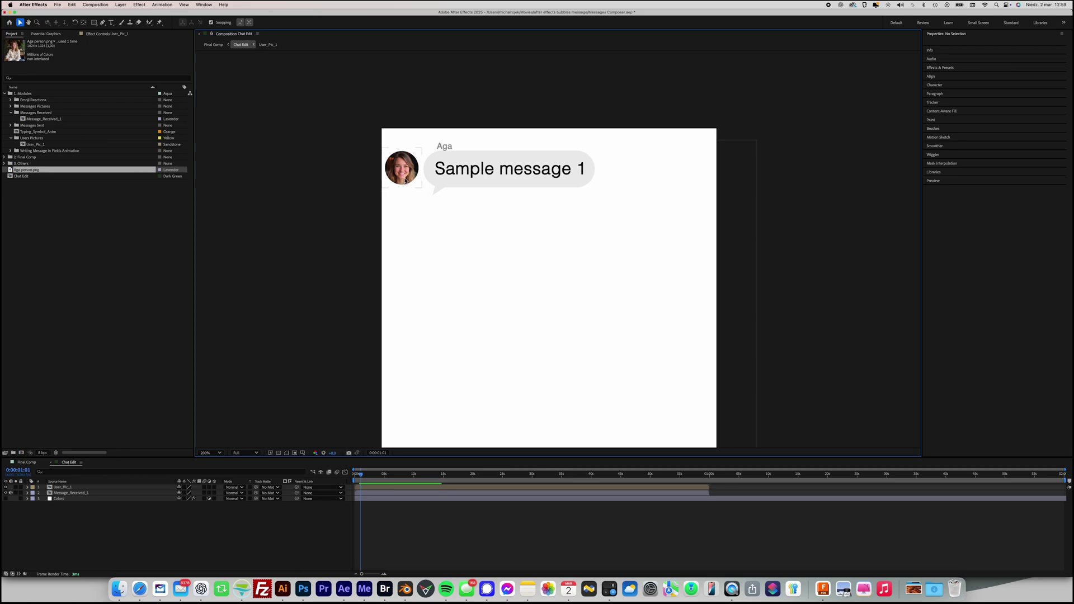
drag(364, 476, 350, 477)
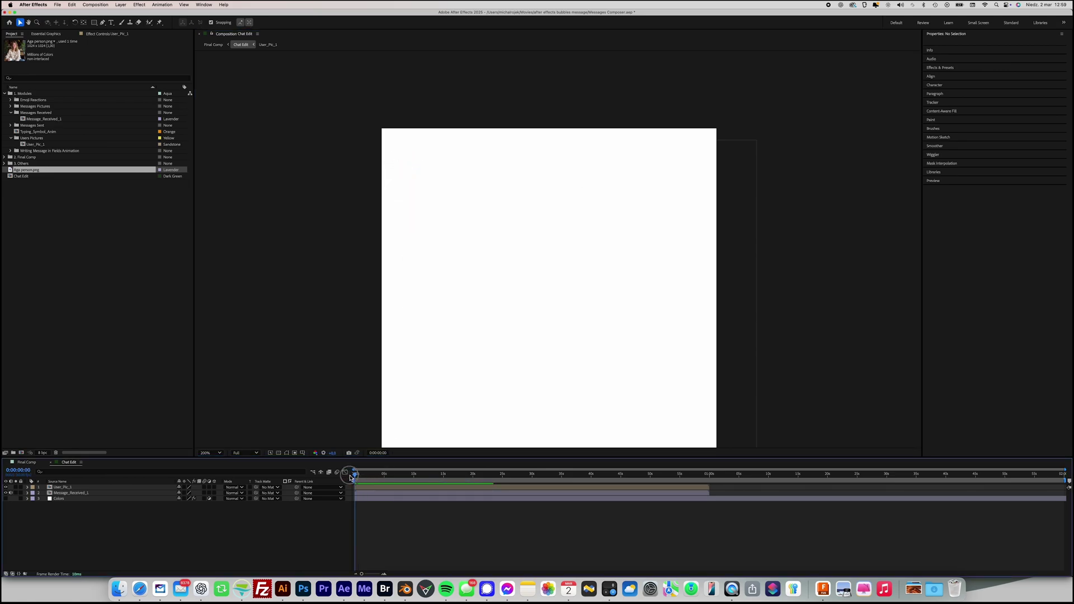
key(space)
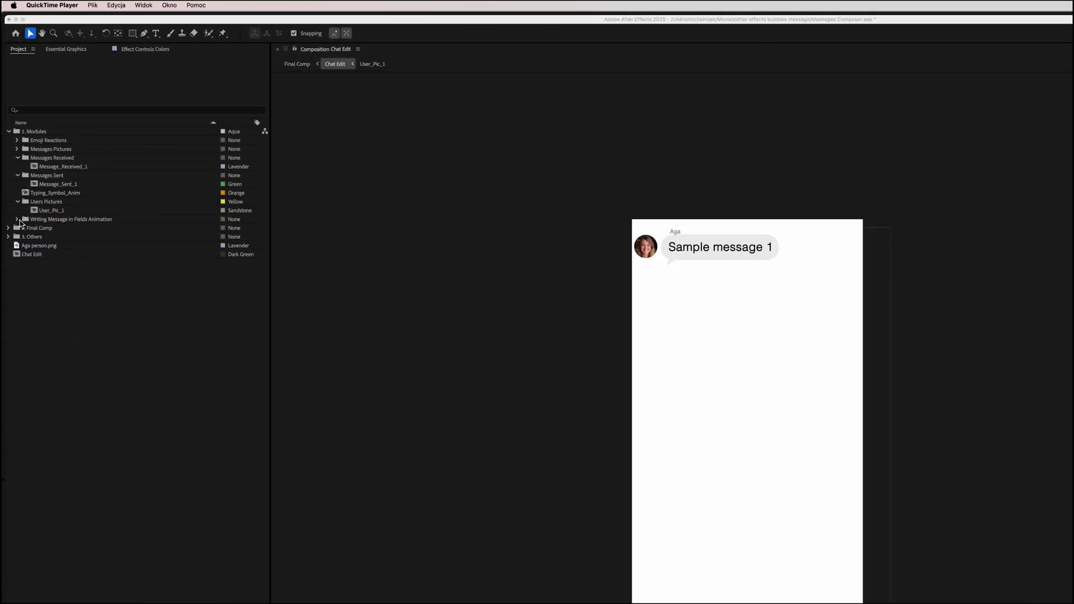
Place Writing_Message_2 SEC from the Writing Message in Fields Animation folder into Chat Edit, centred horizontally below the first message bubble
click(17, 223)
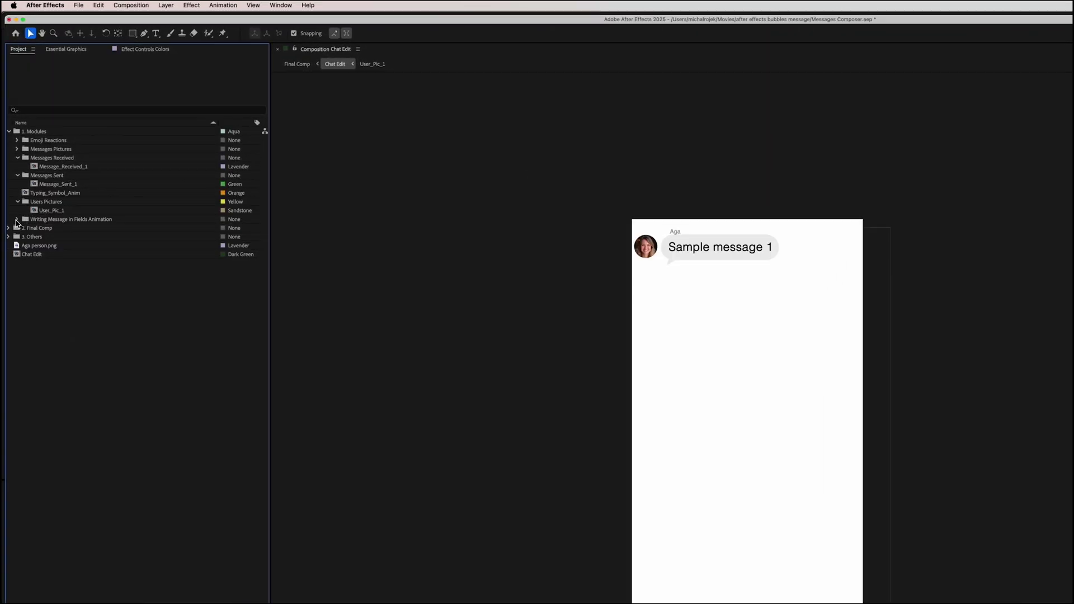
click(18, 220)
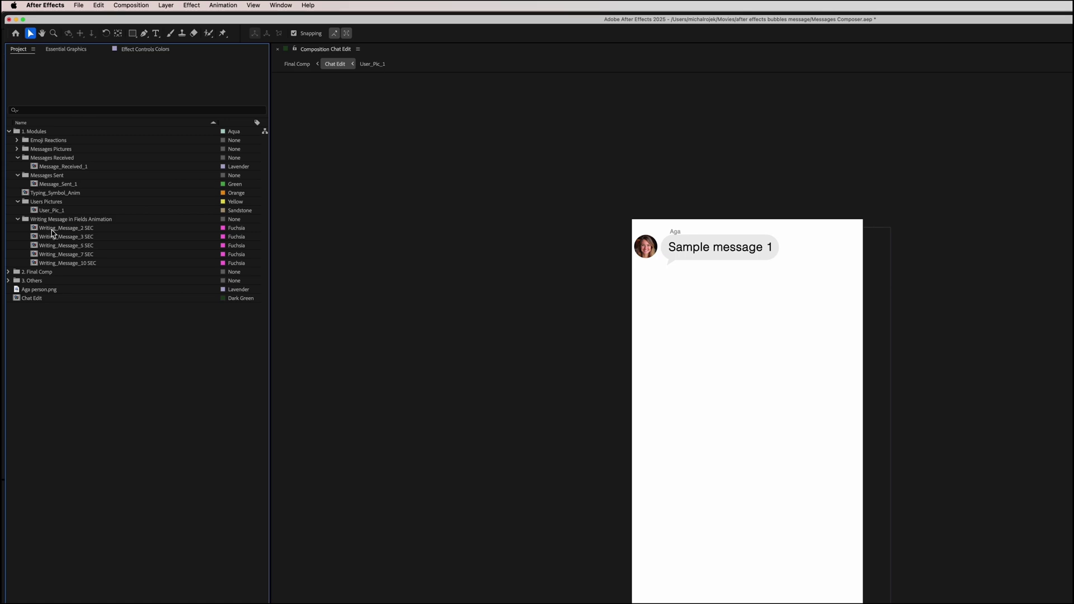
drag(52, 232, 745, 389)
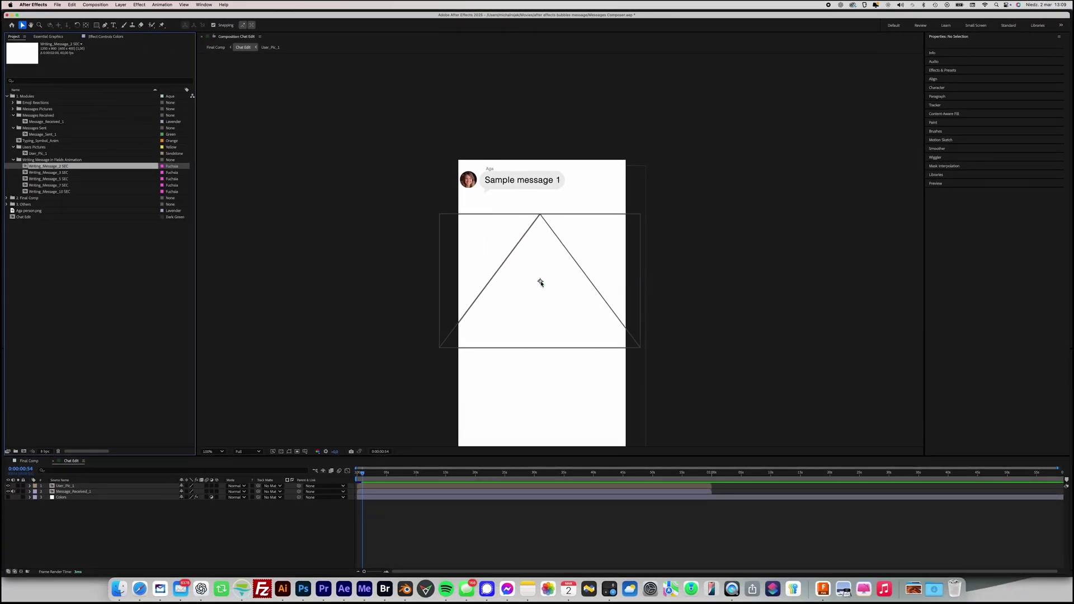
drag(540, 283, 541, 283)
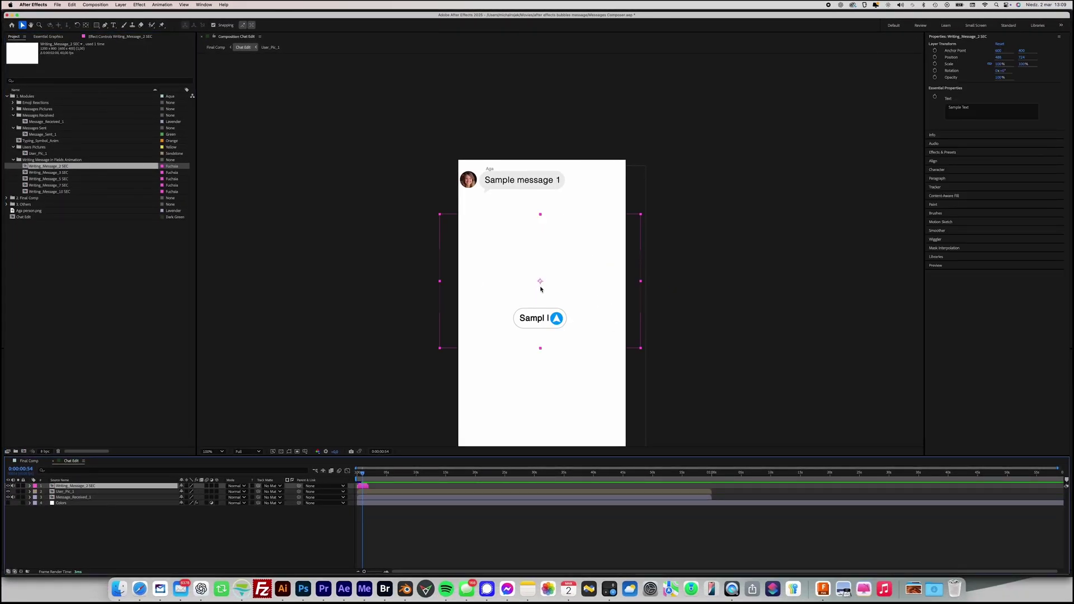
click(933, 161)
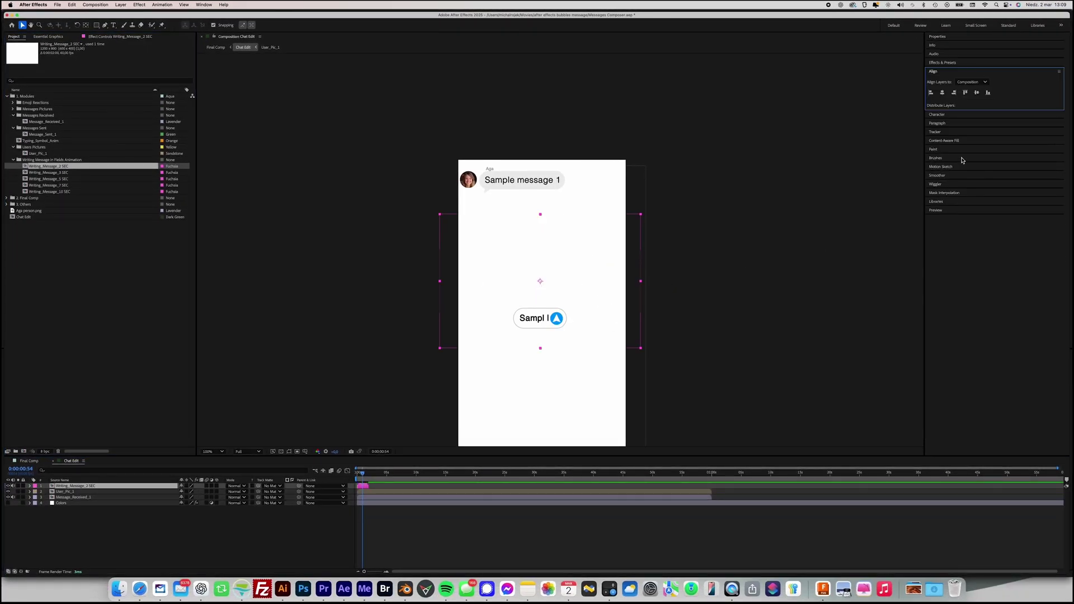
click(943, 94)
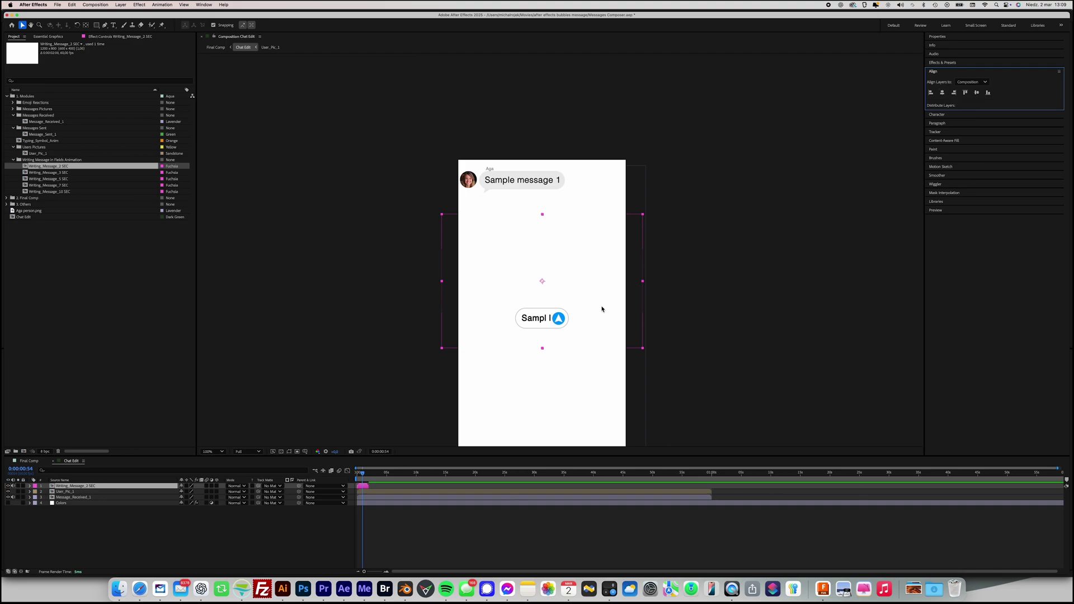
drag(542, 319, 543, 289)
drag(549, 258, 545, 272)
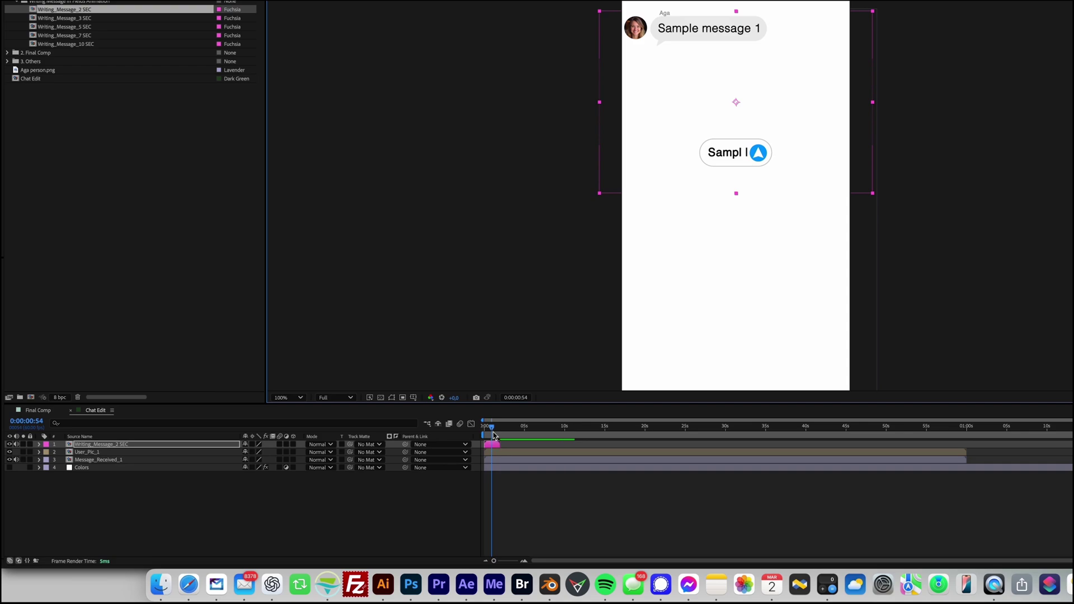
Start the Writing_Message_2 SEC layer at about 1 second and set its text to "Sample message 2"
mouse_move(493, 435)
mouse_down()
mouse_move(473, 441)
mouse_move(509, 447)
mouse_move(485, 435)
mouse_move(494, 438)
mouse_up()
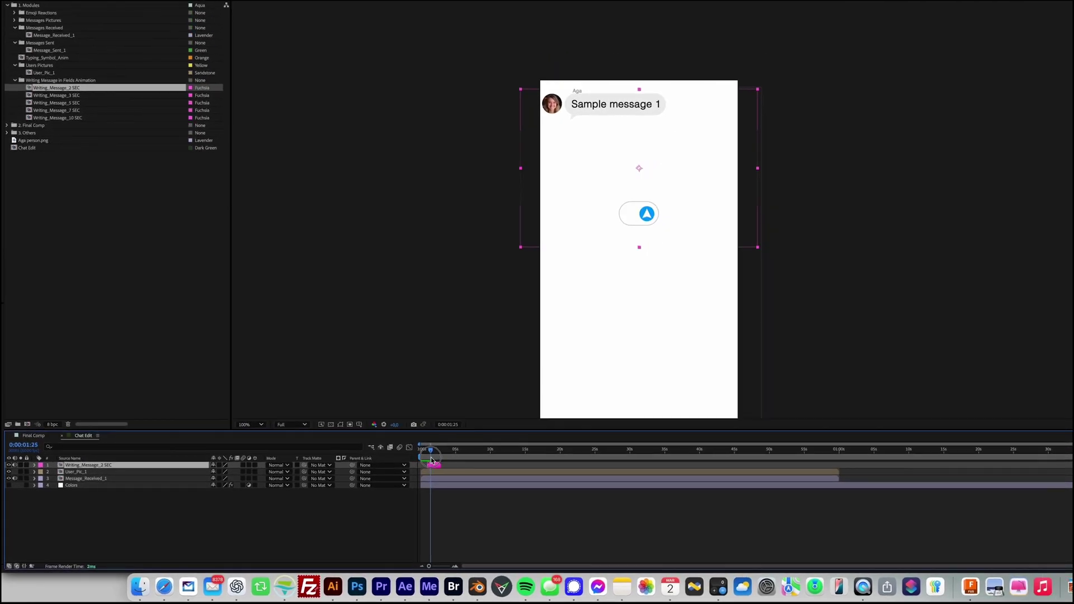
drag(432, 460, 435, 460)
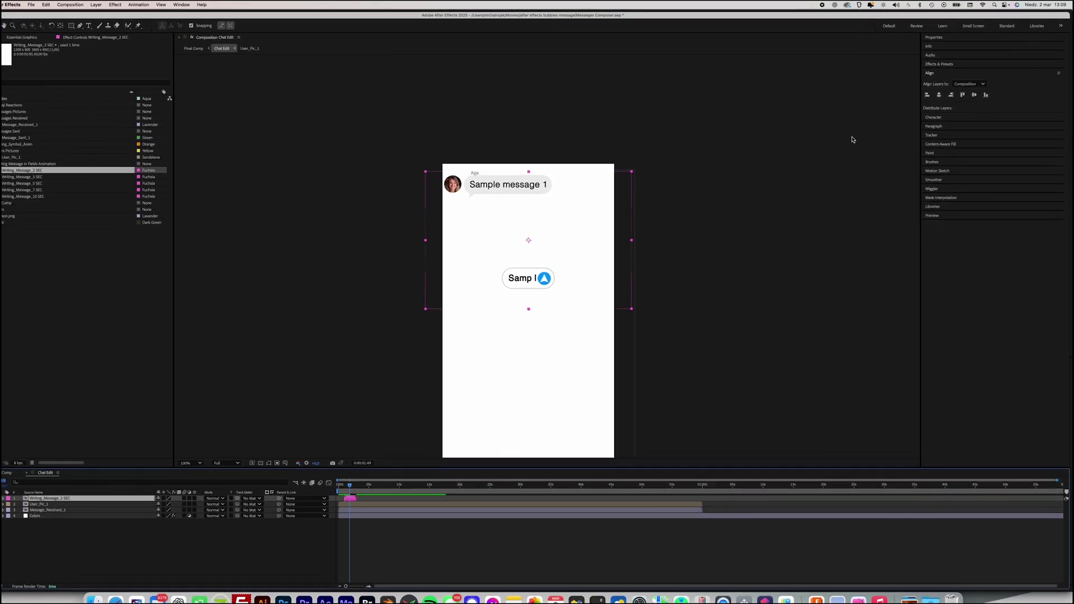
click(934, 37)
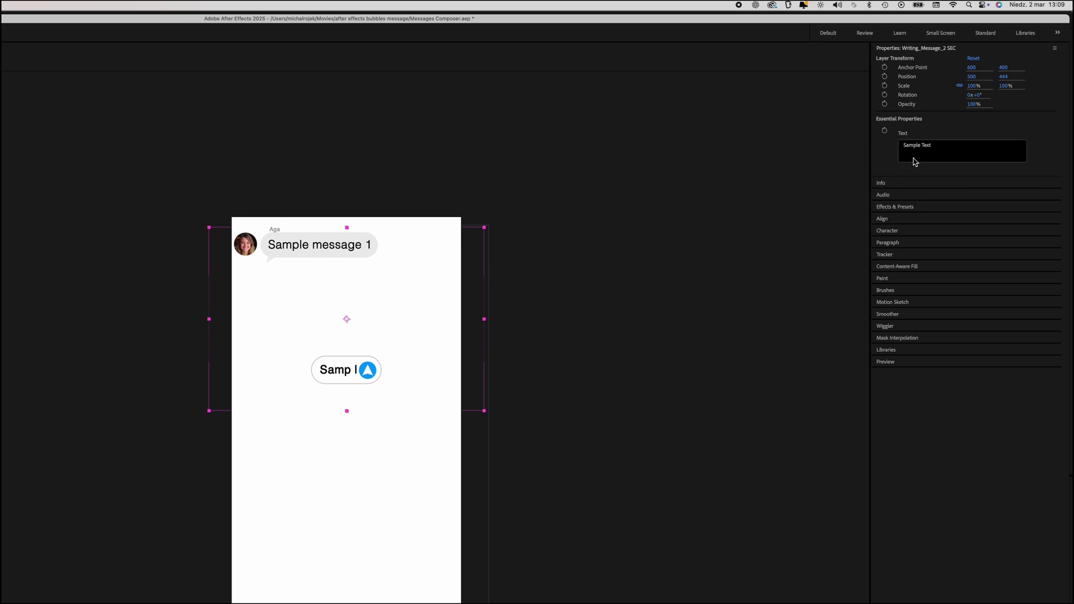
click(942, 149)
click(907, 147)
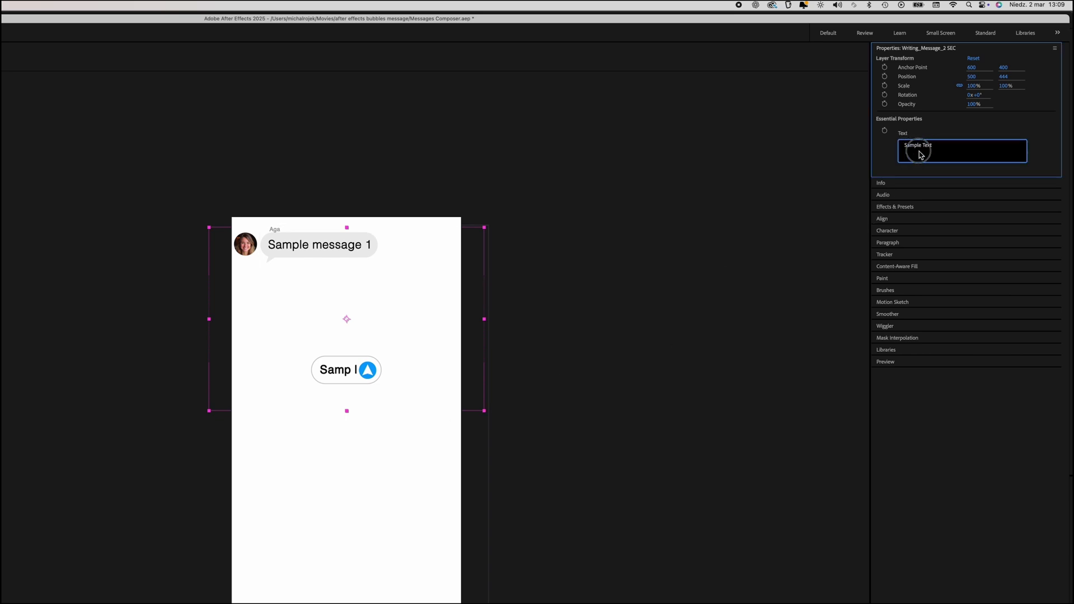
drag(921, 145, 930, 157)
text(Message 2)
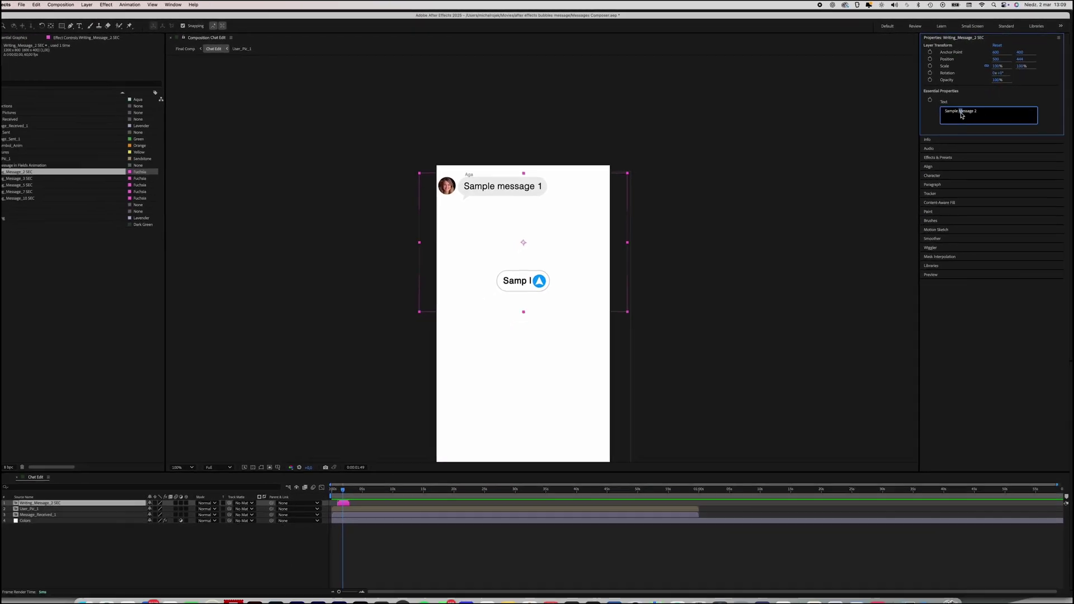
click(765, 249)
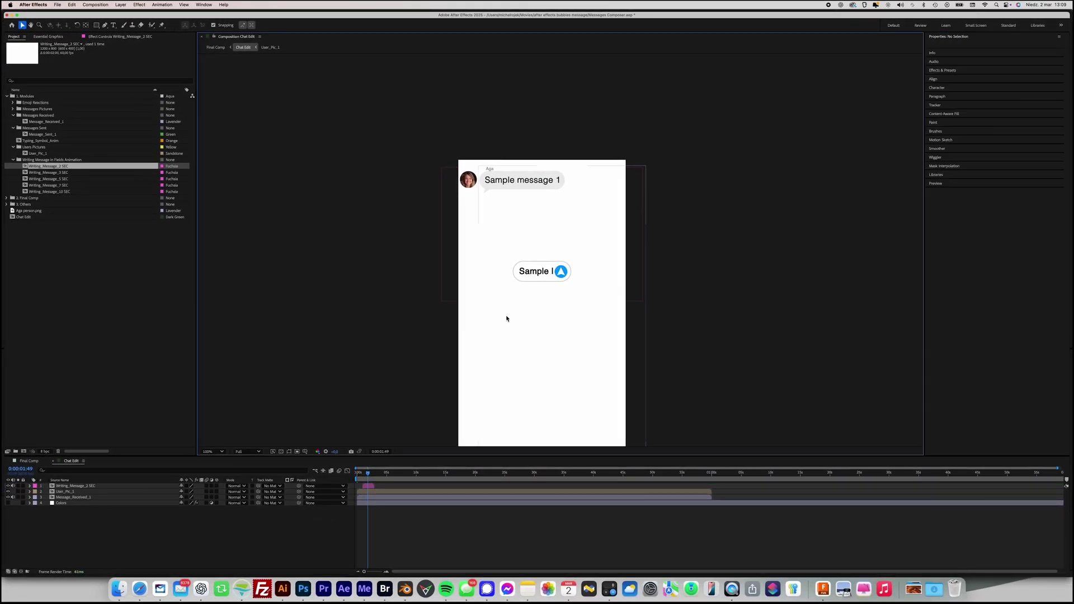
Play the chat from the beginning through the writing-field animation and stop just past its end
drag(368, 474, 358, 476)
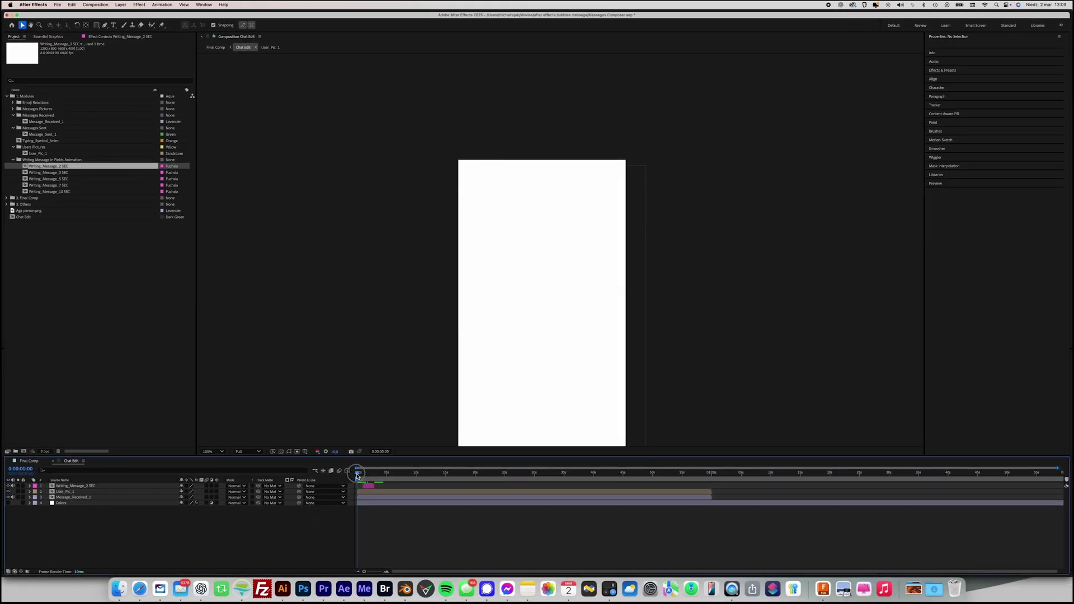
key(space)
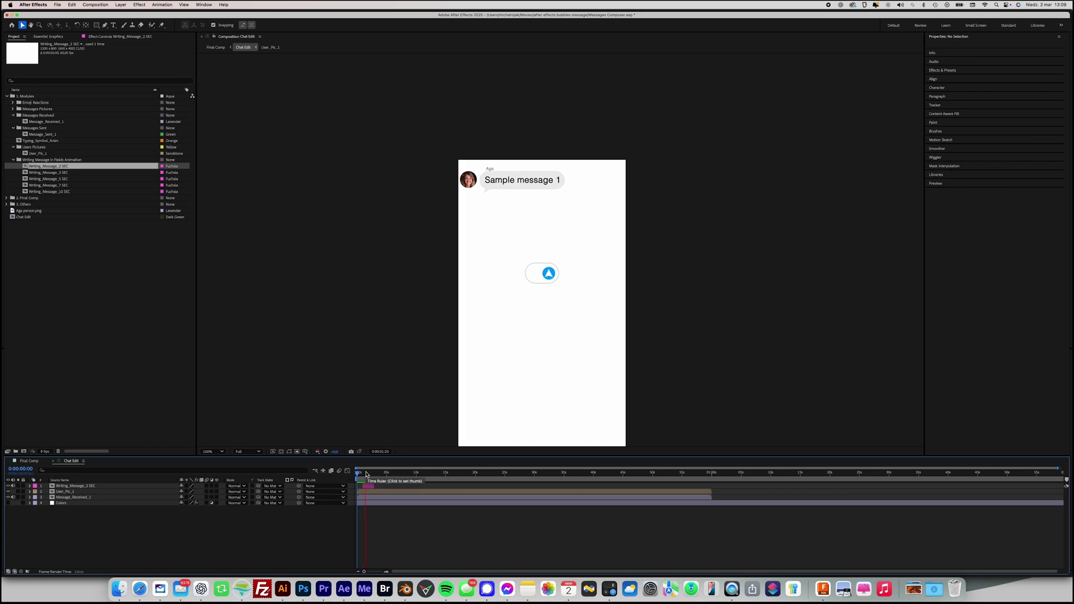
click(374, 475)
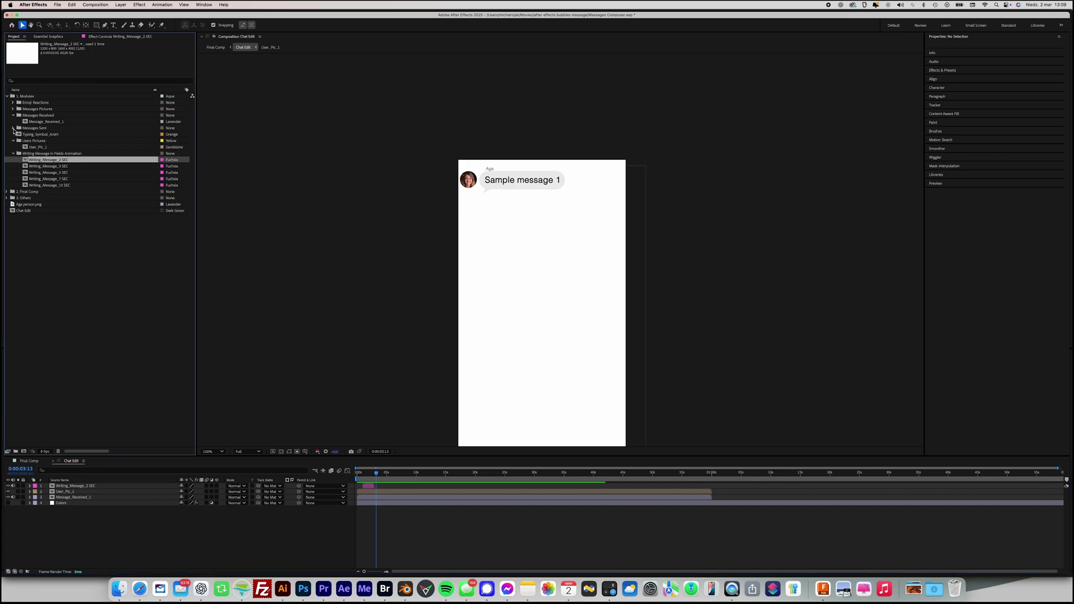
Place Message_Sent_1 from the Messages Sent folder into Chat Edit and copy the writing field's text "Sample message 2" into it
click(32, 135)
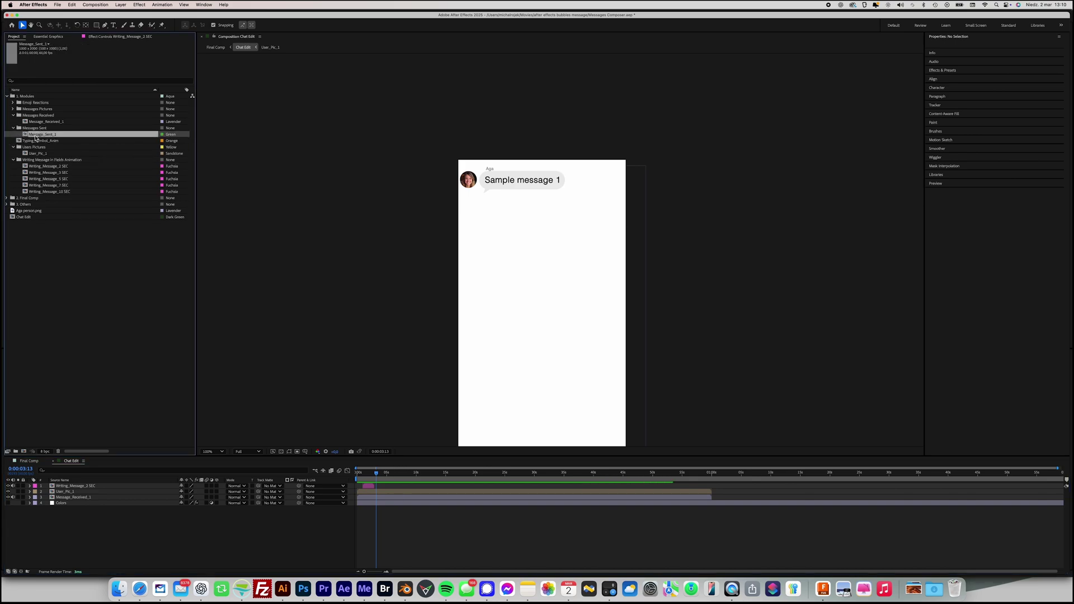
drag(35, 137, 543, 361)
drag(376, 474, 368, 475)
click(393, 490)
click(962, 111)
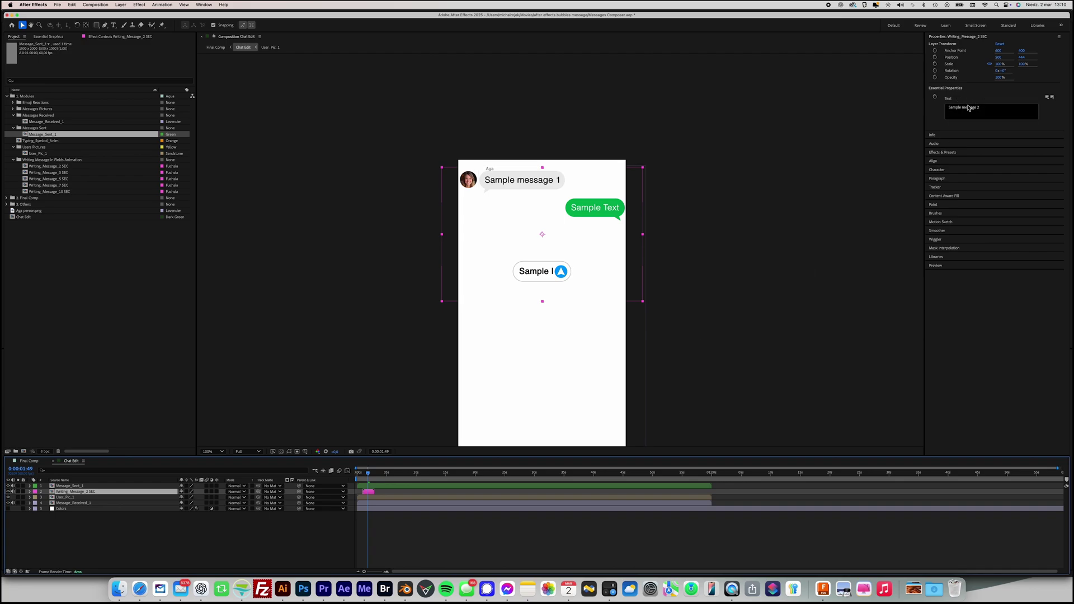
drag(995, 108, 925, 107)
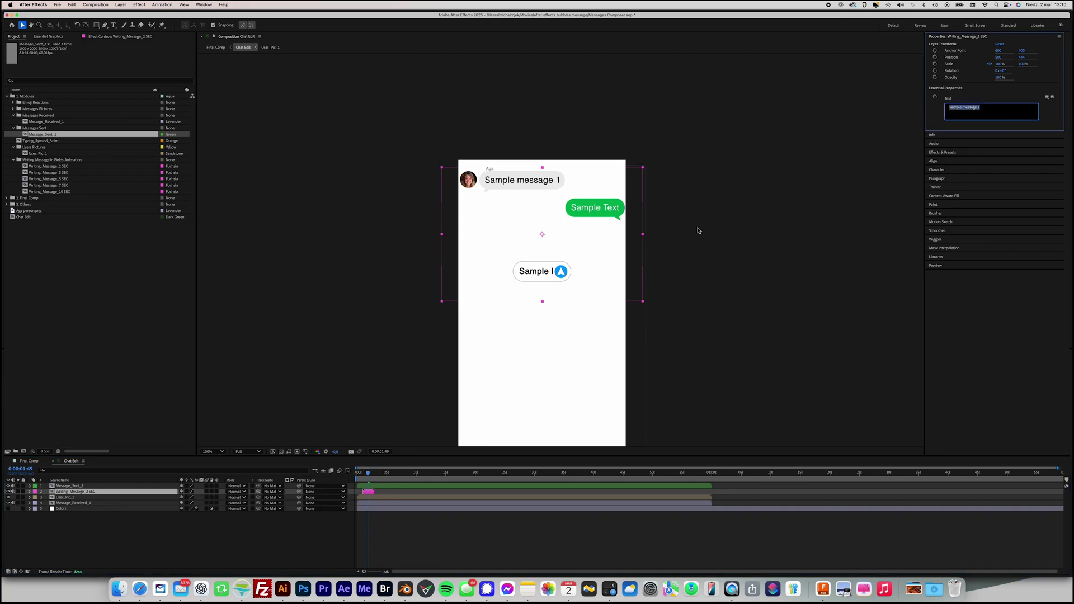
click(387, 486)
click(976, 115)
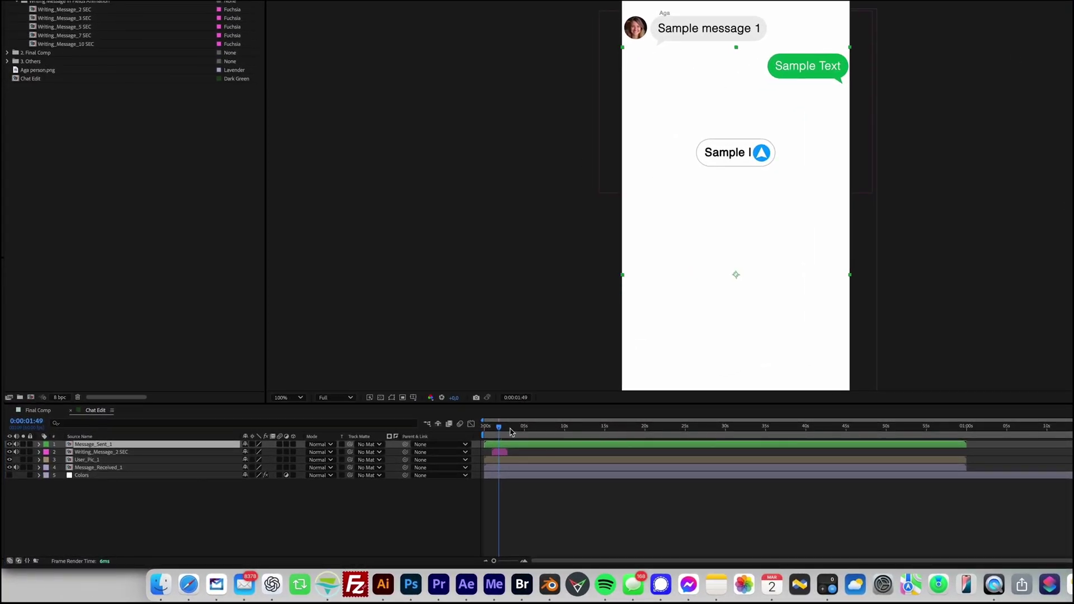
Shift the Message_Sent_1 layer in time so it starts exactly where the Writing_Message_2 SEC layer ends, at about 3 seconds
click(508, 447)
mouse_move(505, 446)
mouse_down()
mouse_move(528, 448)
mouse_move(506, 434)
mouse_up()
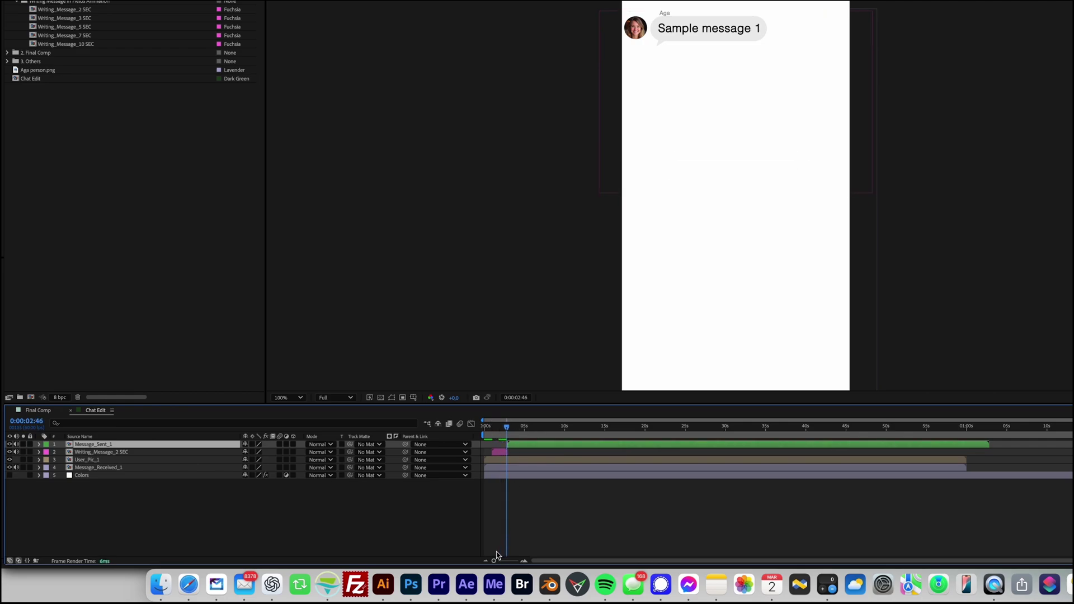
drag(494, 559, 514, 560)
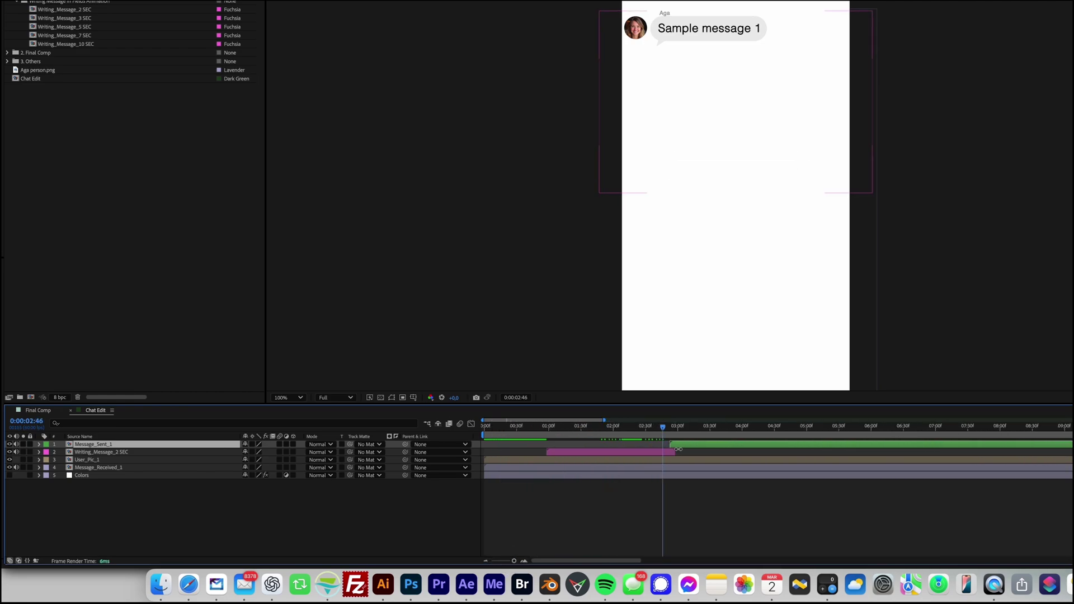
drag(678, 449, 477, 430)
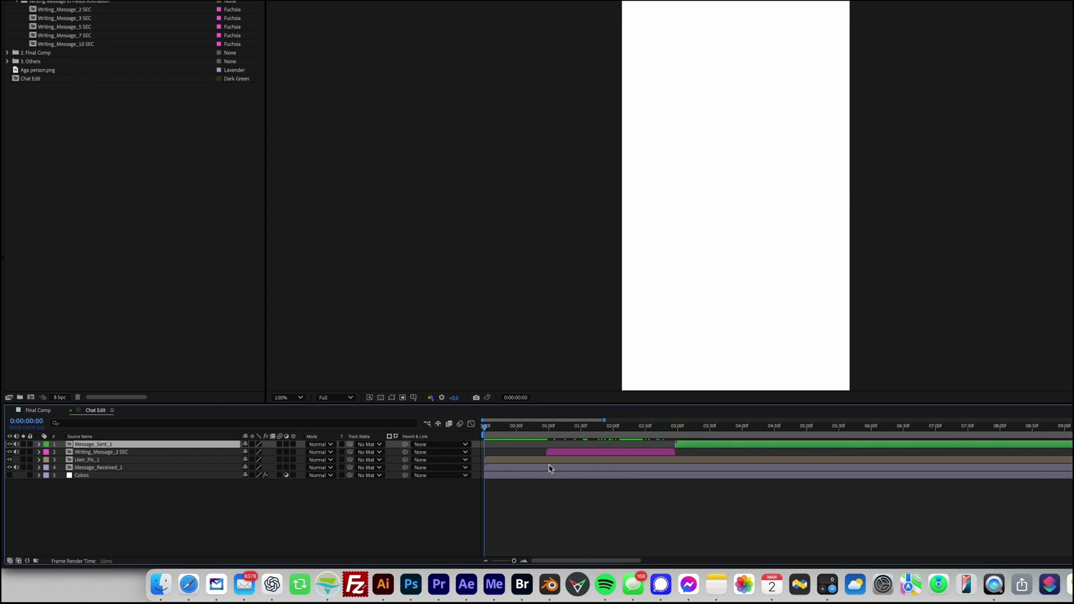
Play the chat animation from the beginning through the appearance of the sent message
key(space)
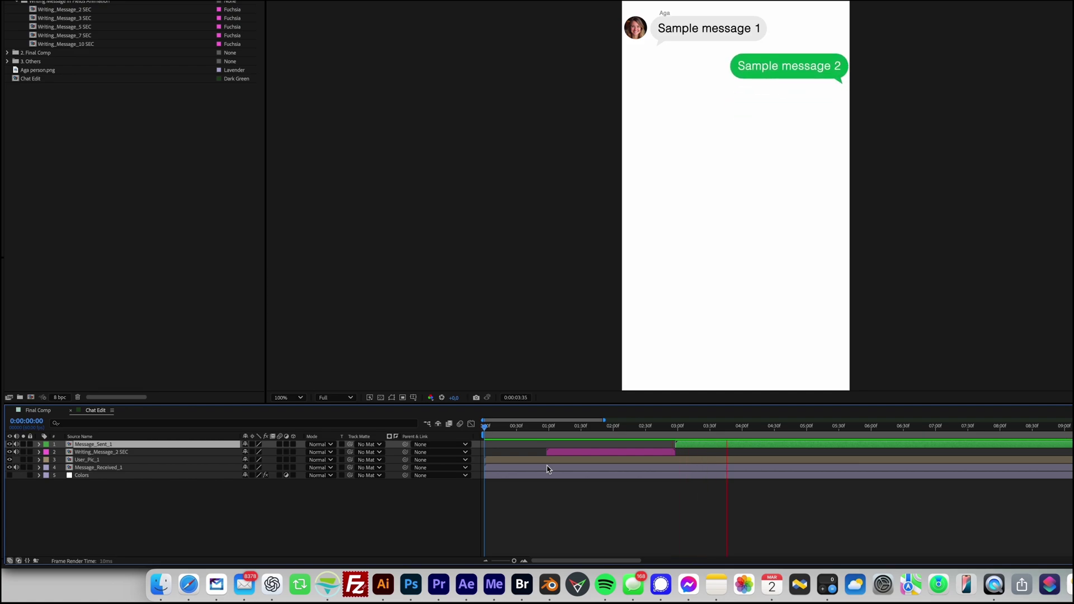
key(space)
drag(406, 572, 394, 572)
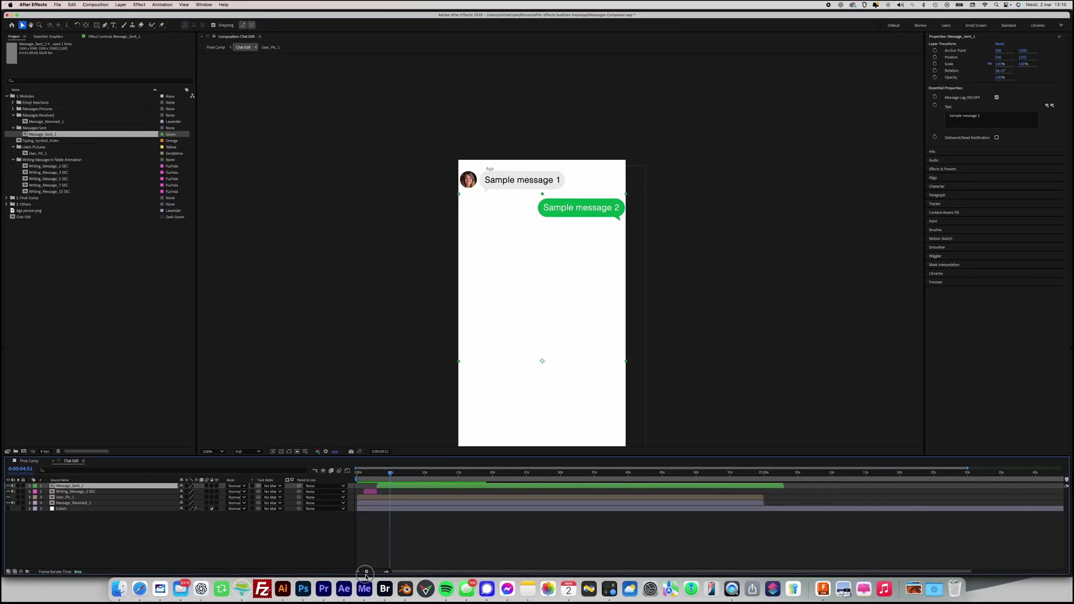
mouse_move(392, 472)
mouse_down()
mouse_move(373, 474)
mouse_move(397, 477)
mouse_up()
Turn on the Delivered/Read Notification for Message_Sent_1 and scrub ahead to check the notification under the bubble
key(period)
key(period)
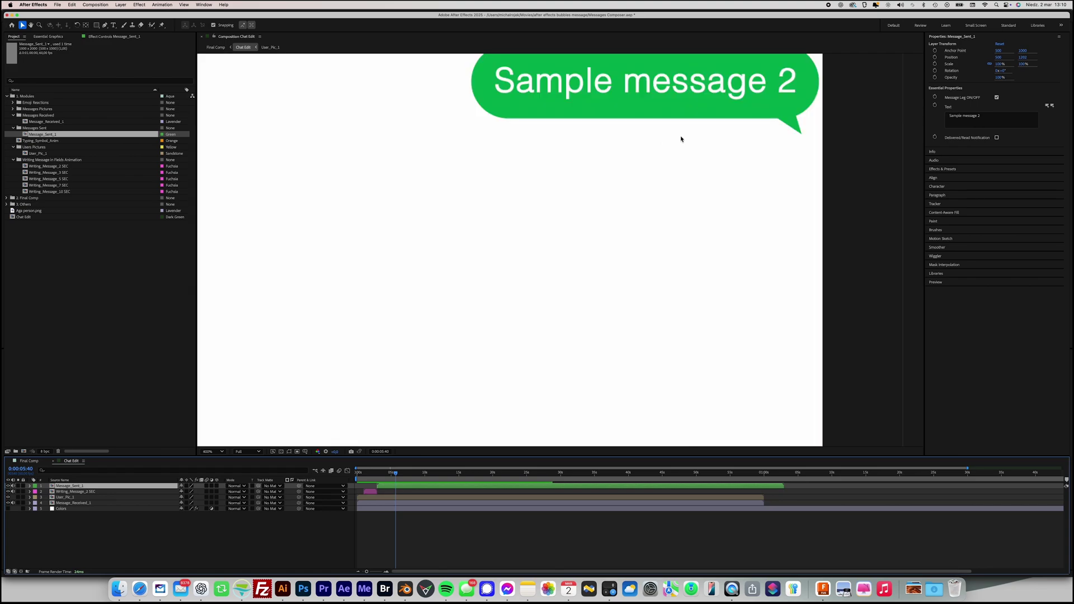
drag(681, 137, 647, 271)
key(comma)
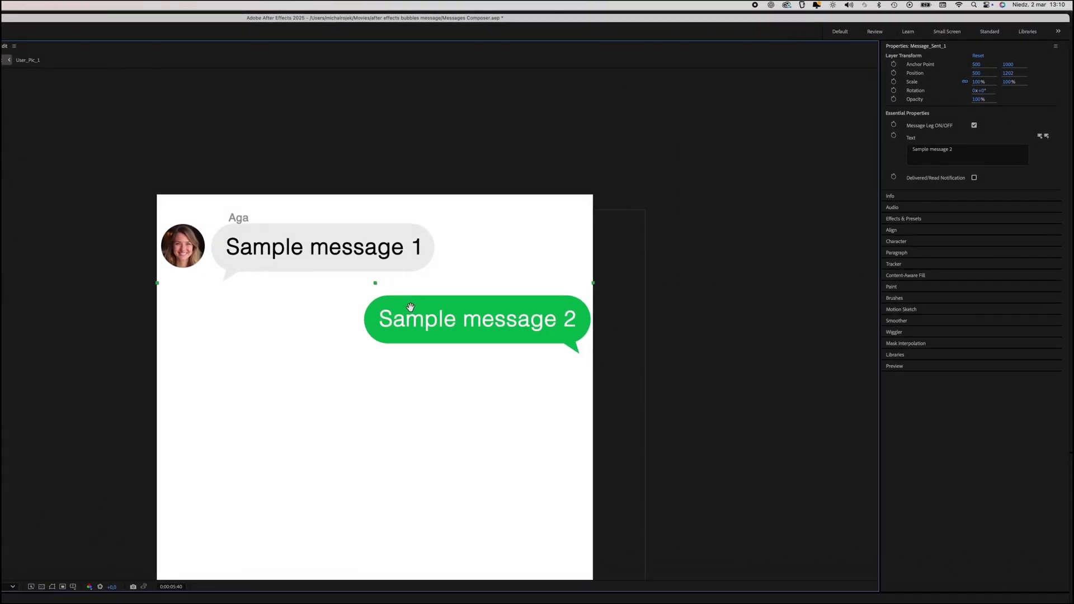
click(968, 131)
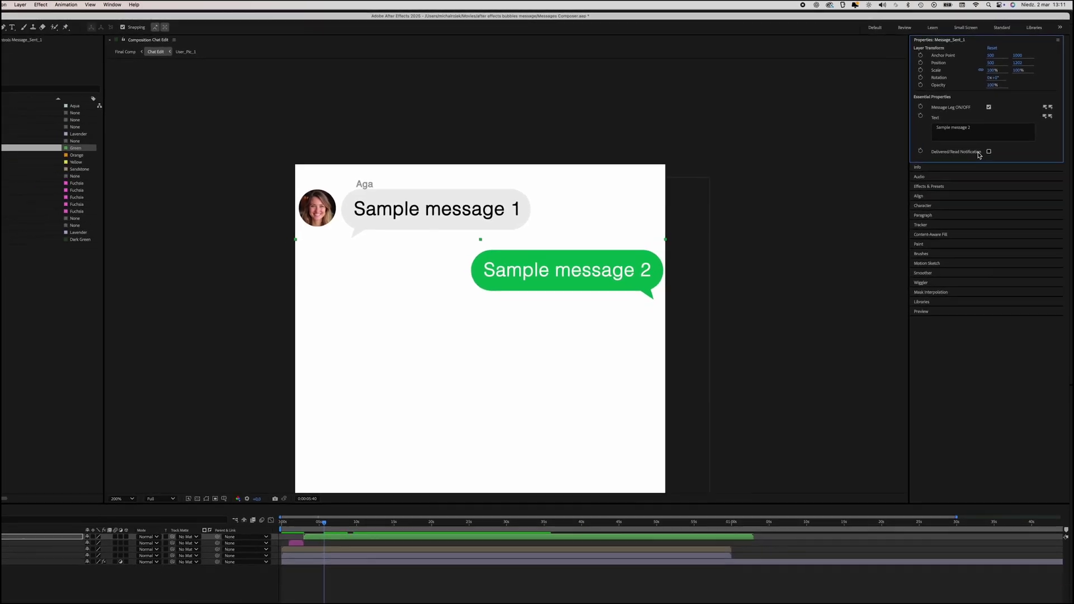
click(988, 151)
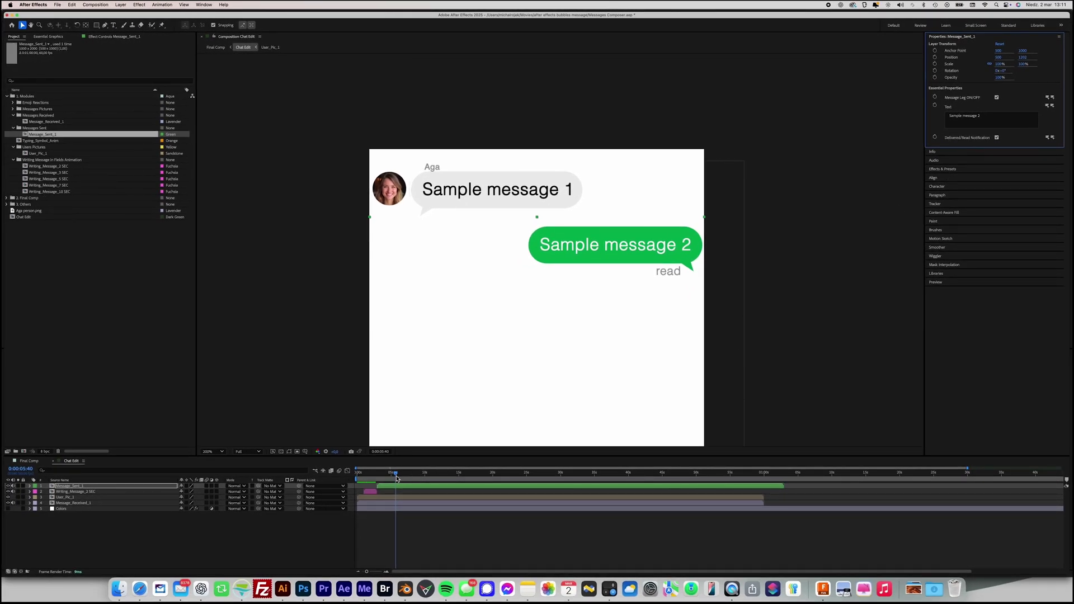
drag(395, 475, 424, 486)
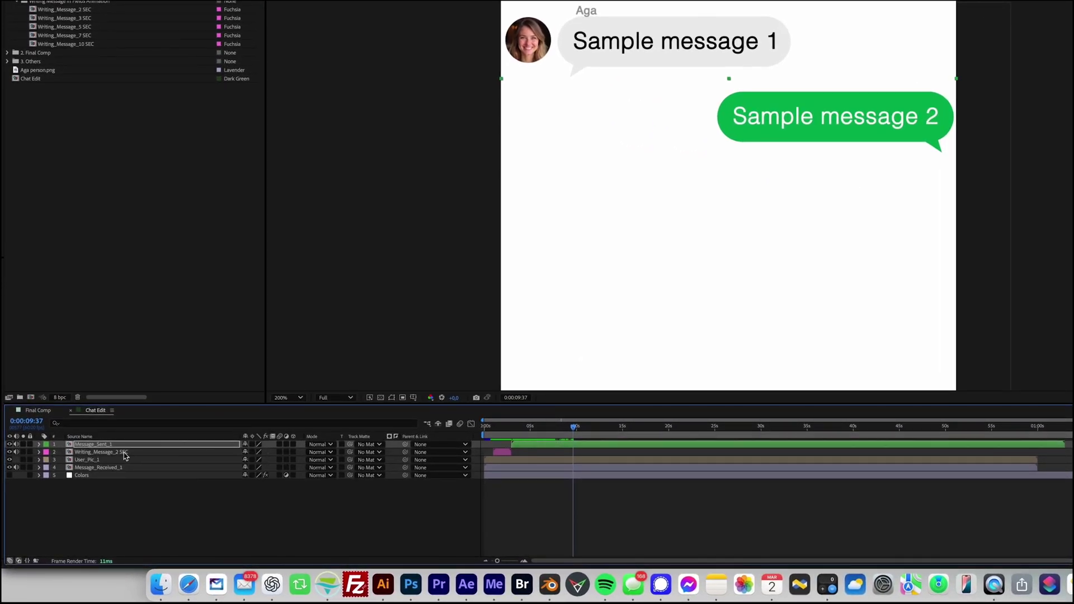
Open the Message_Sent_1 composition and scrub through the timing of its "delivered" and "read" text layers
click(84, 446)
double_click(89, 445)
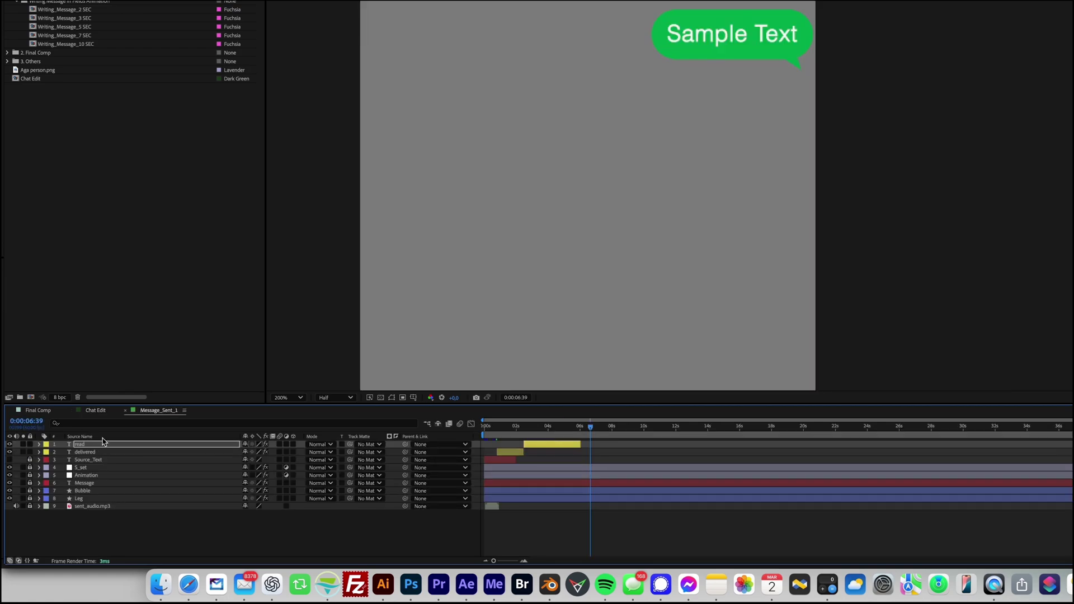
click(542, 431)
drag(543, 430, 509, 428)
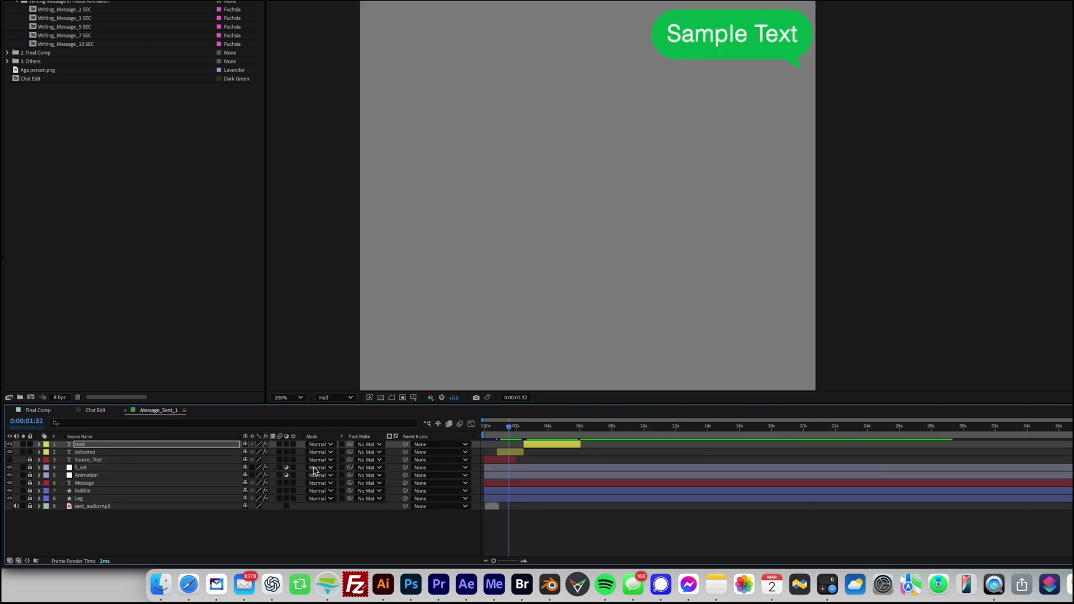
Move the "read" text layer to start at about 7 seconds and extend the "delivered" layer to meet it
click(87, 445)
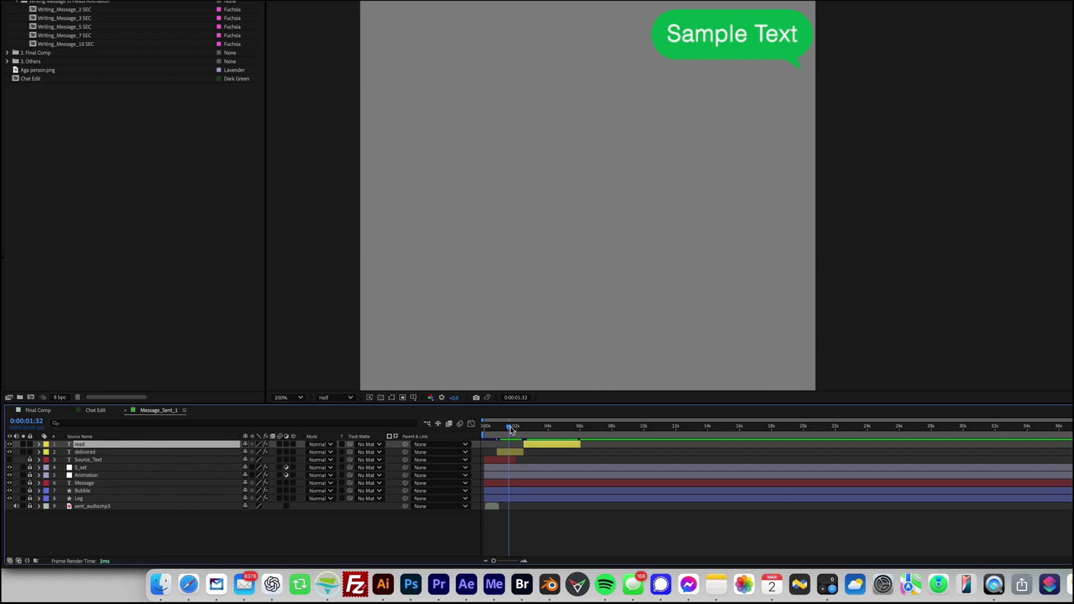
drag(510, 430, 611, 448)
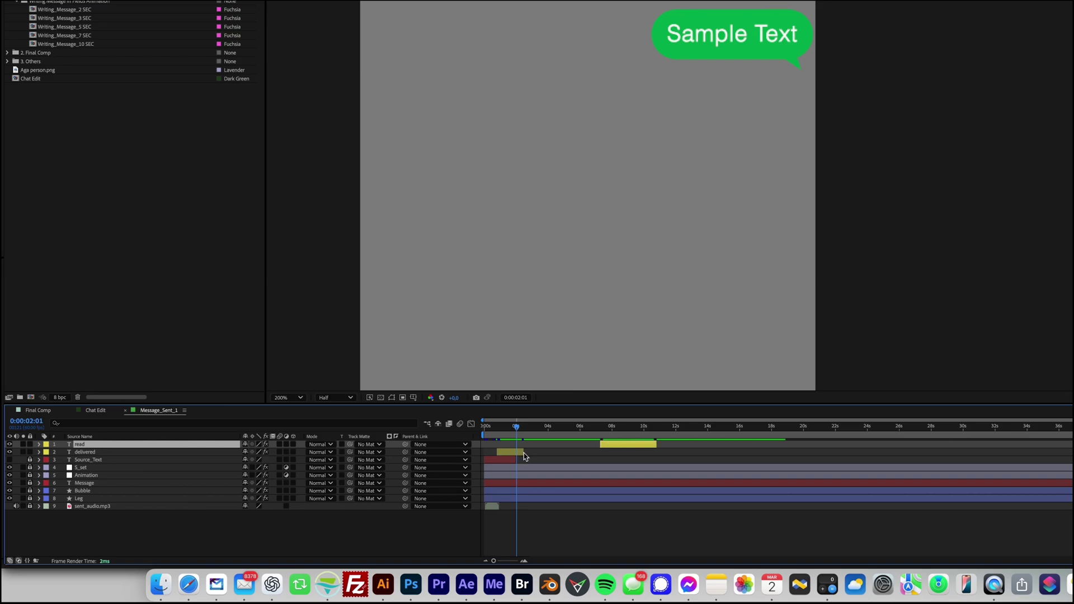
drag(525, 455, 600, 453)
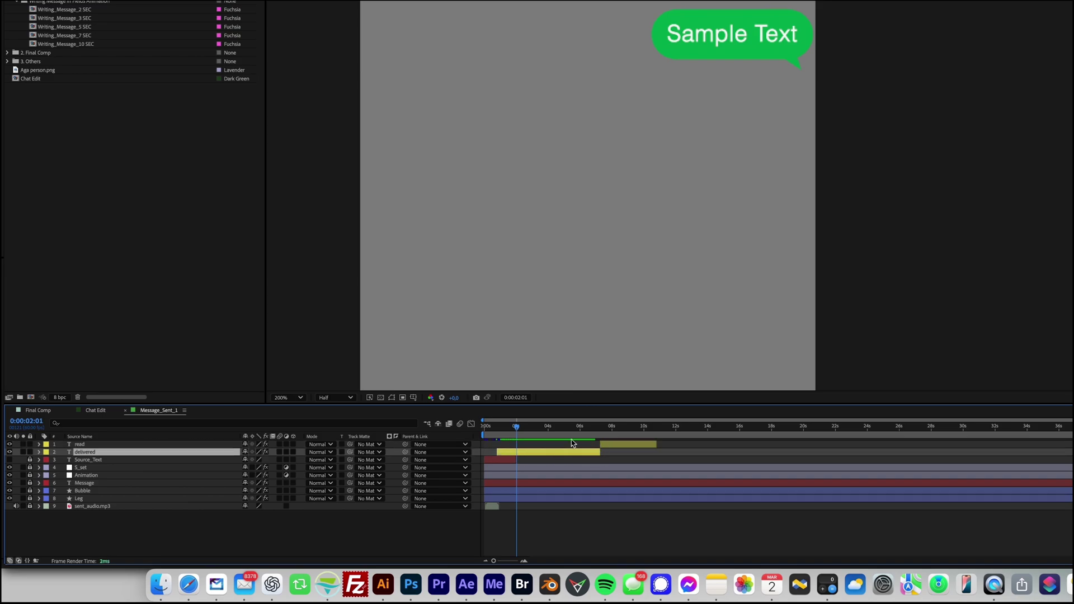
Preview the notification timing and extend the "read" text layer to the end of the Message_Sent_1 composition
key(space)
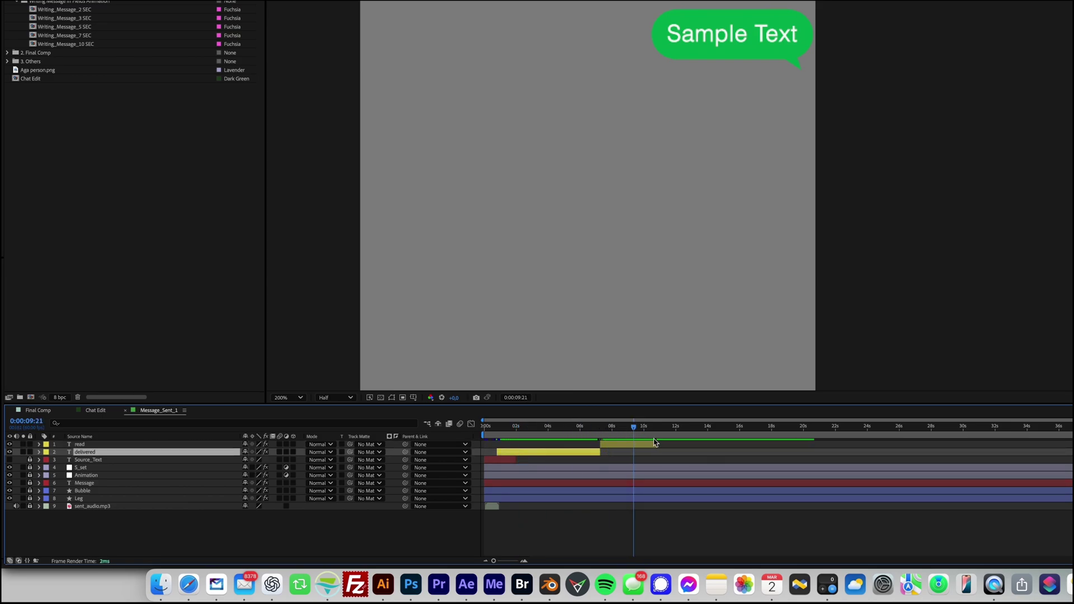
drag(654, 441, 1031, 439)
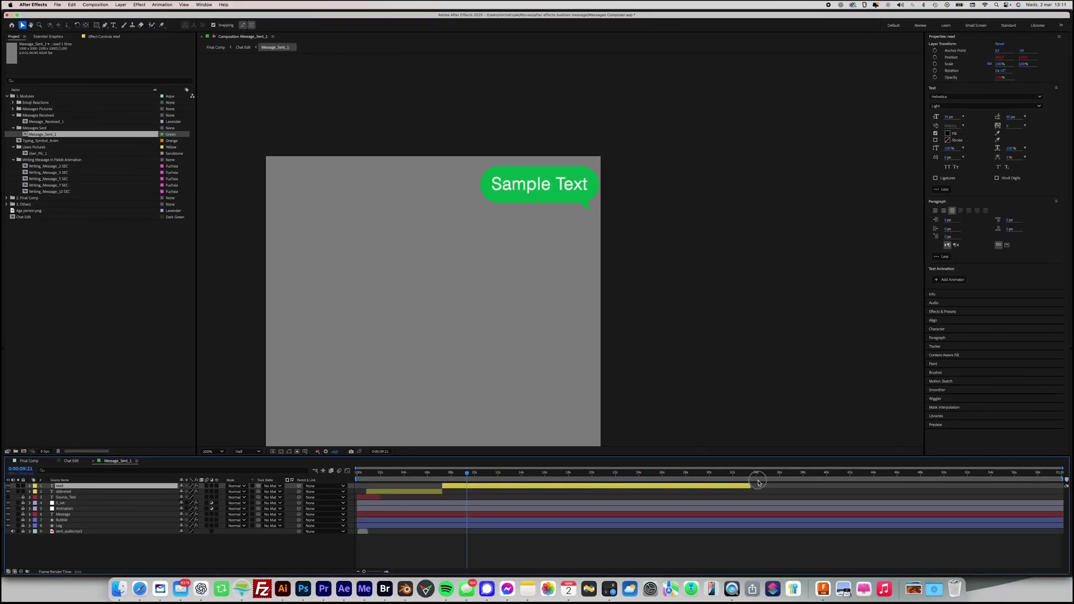
drag(758, 482, 1067, 493)
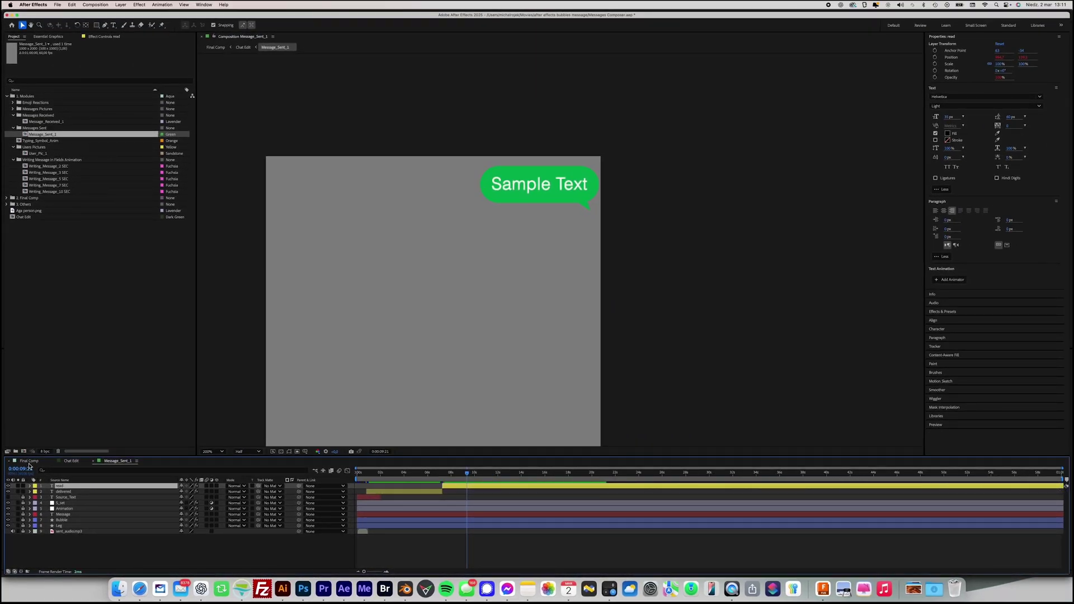
Return to the Chat Edit composition and play it from about 2 seconds through the change from "delivered" to "read"
click(70, 461)
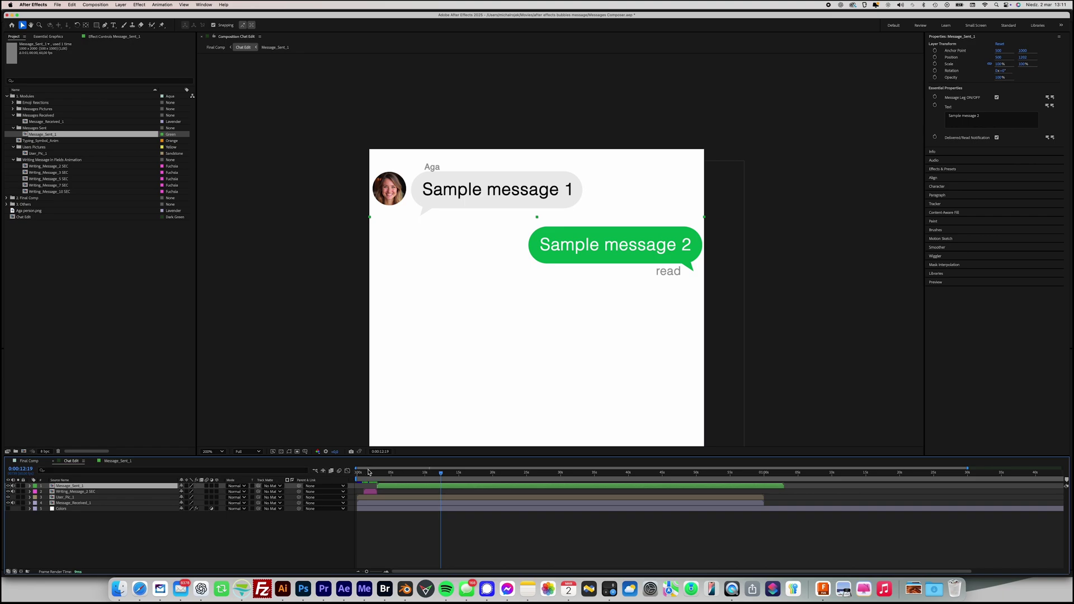
drag(369, 472, 368, 476)
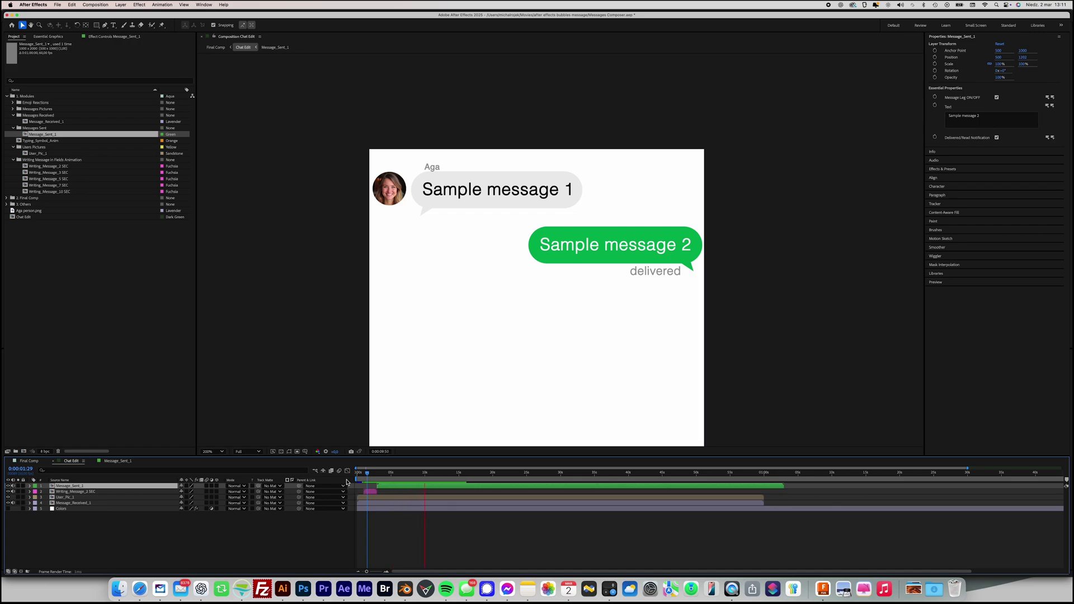
click(430, 477)
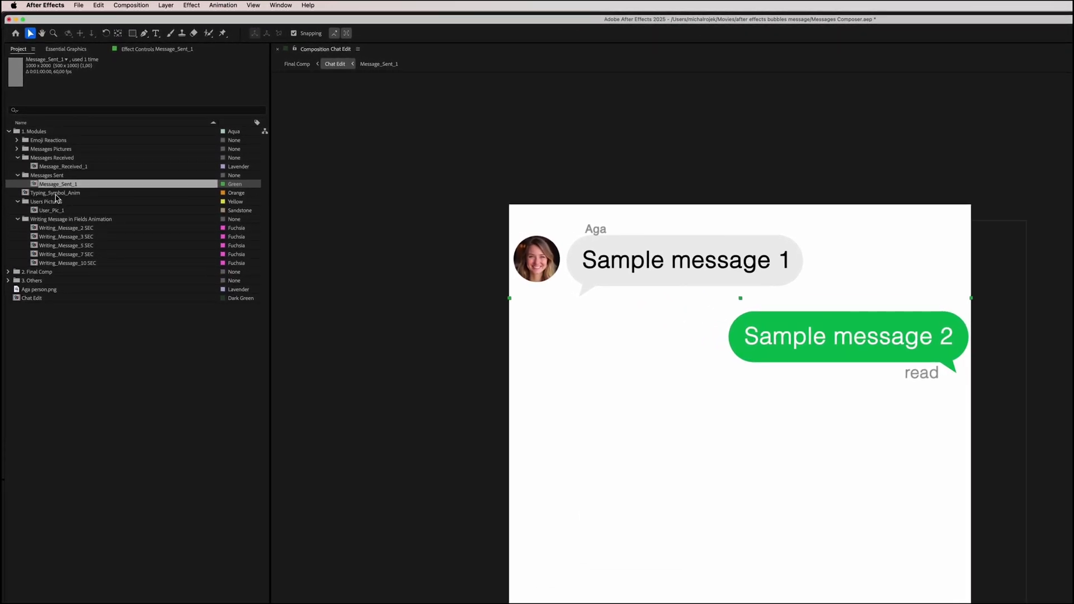
Add Typing_Symbol_Anim to Chat Edit, start its layer at about 10.5 seconds, and place it below Sample message 2 near the chat's left edge
drag(49, 196, 622, 412)
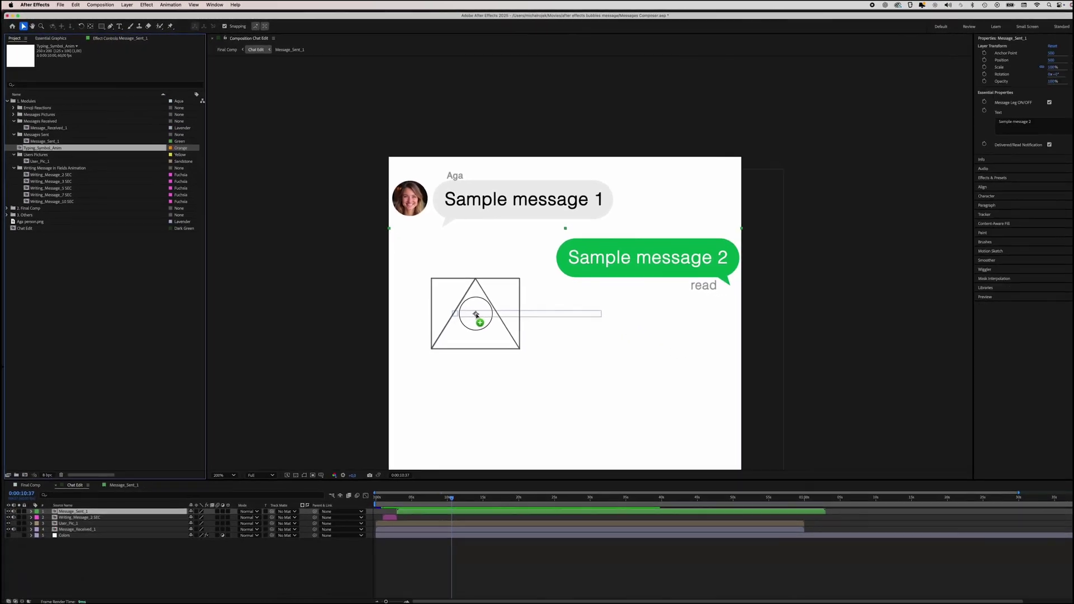
drag(476, 314, 477, 316)
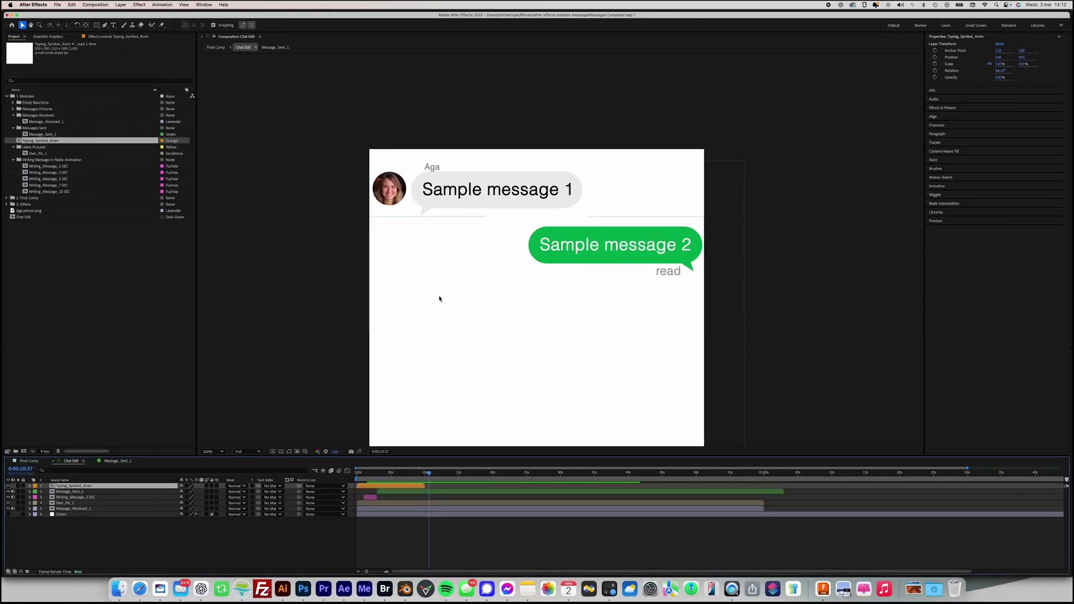
key(comma)
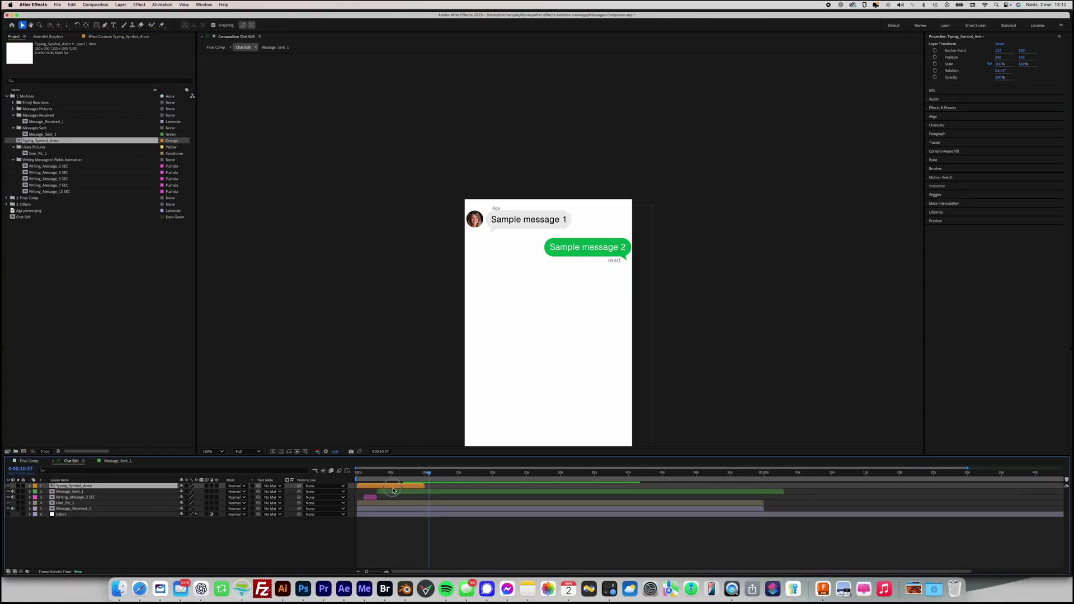
drag(392, 490, 442, 482)
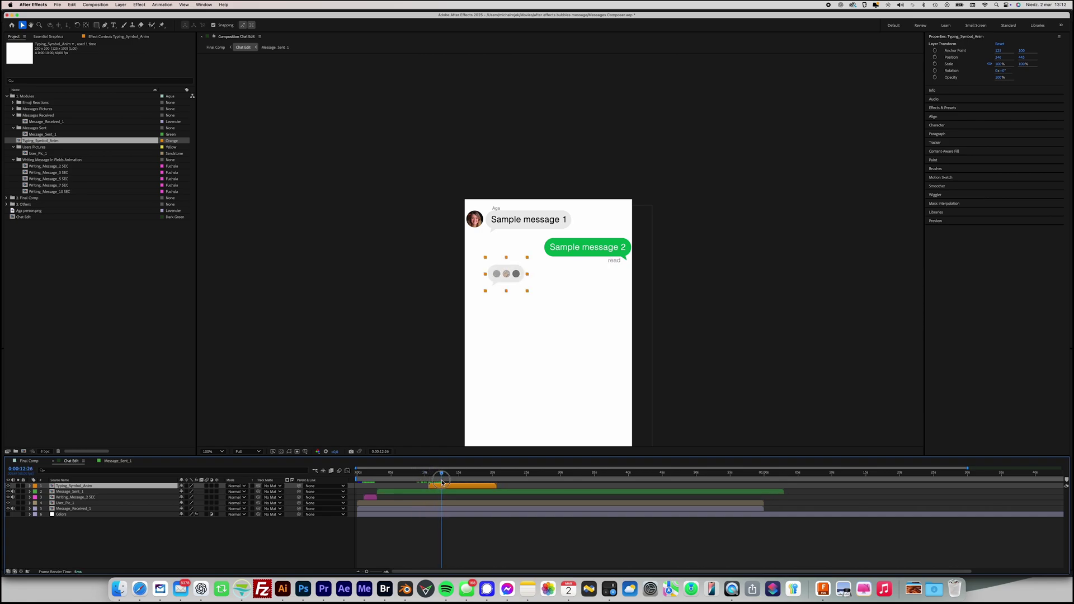
drag(514, 276, 498, 277)
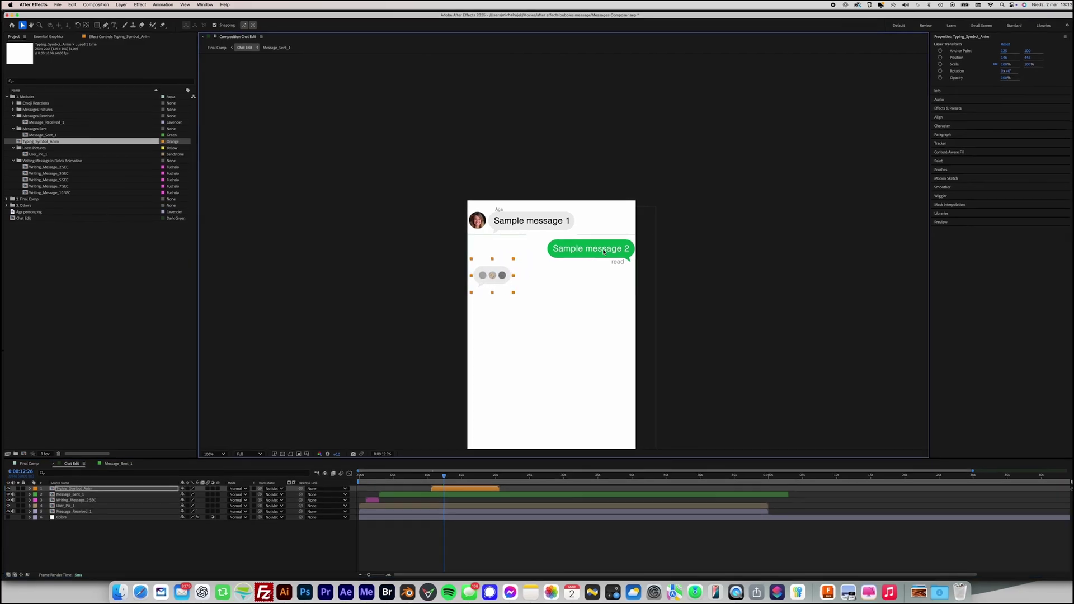
key(period)
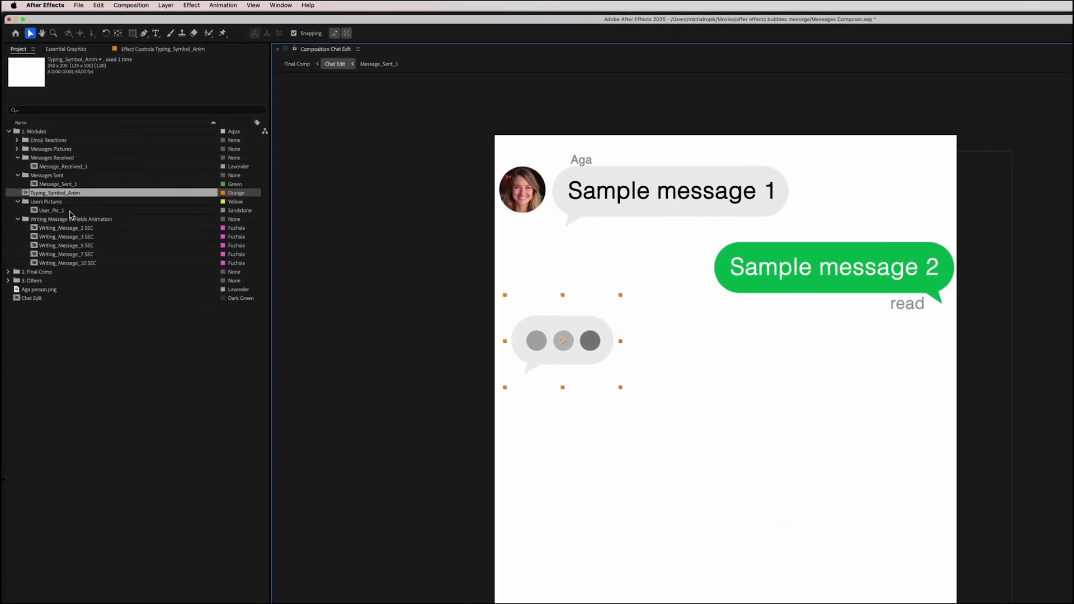
Add a second Message_Received_1 below Sample message 2, in line with the first received bubble, and align the typing symbol with it
click(56, 167)
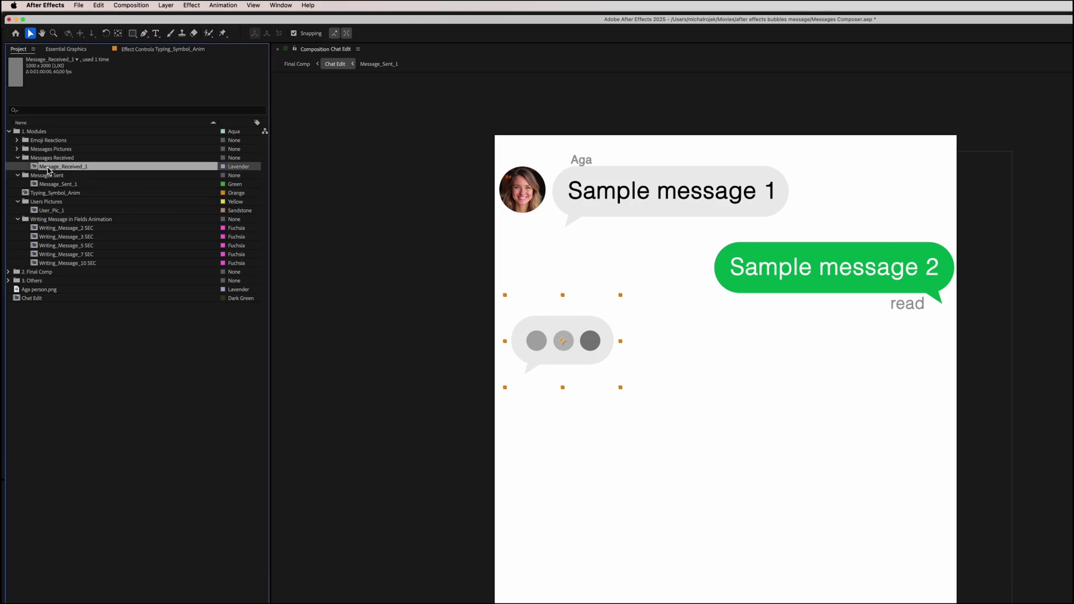
drag(47, 170, 711, 520)
scroll(727, 417, down, 2)
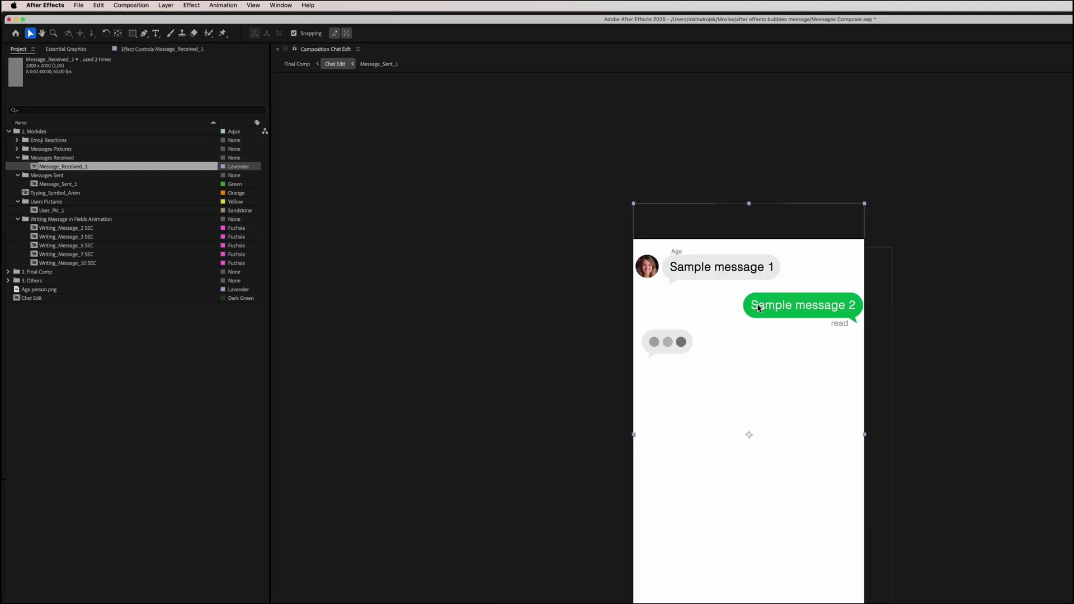
click(756, 229)
drag(757, 229, 761, 390)
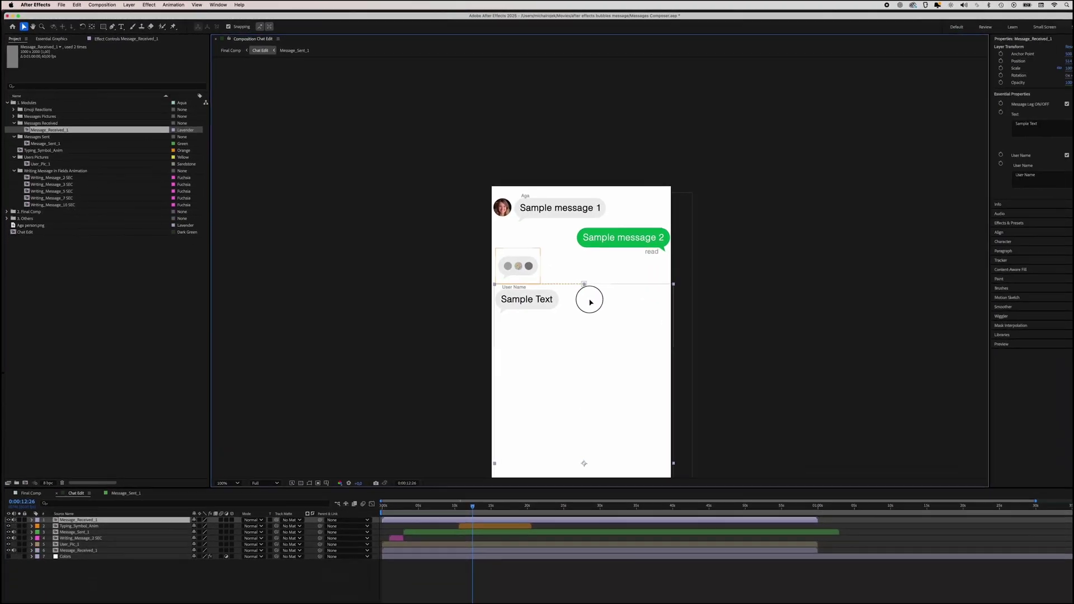
drag(590, 302, 570, 258)
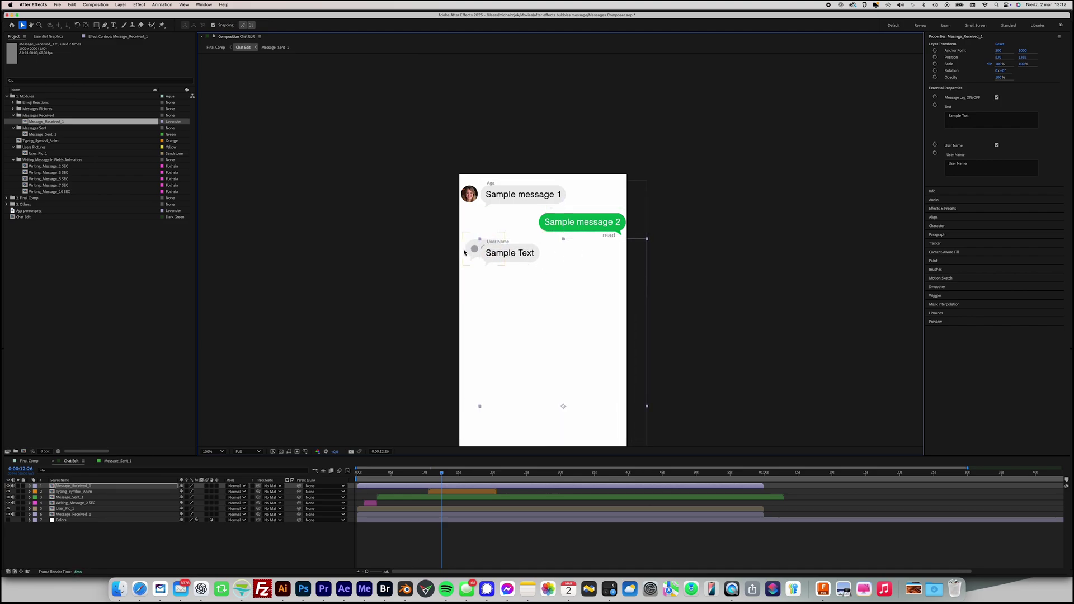
click(464, 252)
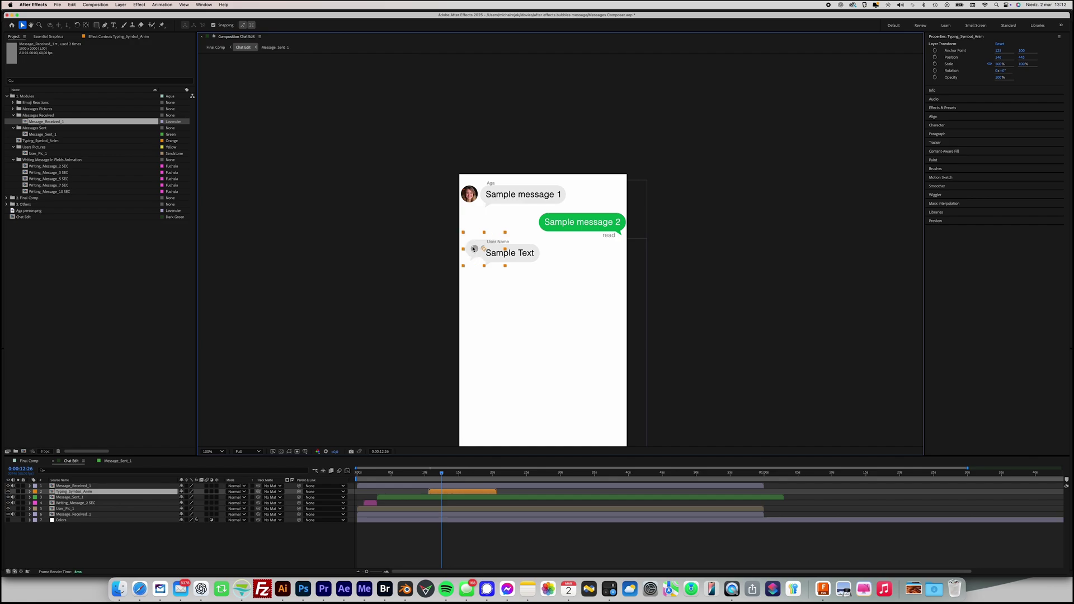
drag(476, 256, 489, 250)
Start the new Message_Received_1 layer at about 14 seconds and trim the Typing_Symbol_Anim layer to end at that point
drag(419, 487, 498, 493)
click(437, 493)
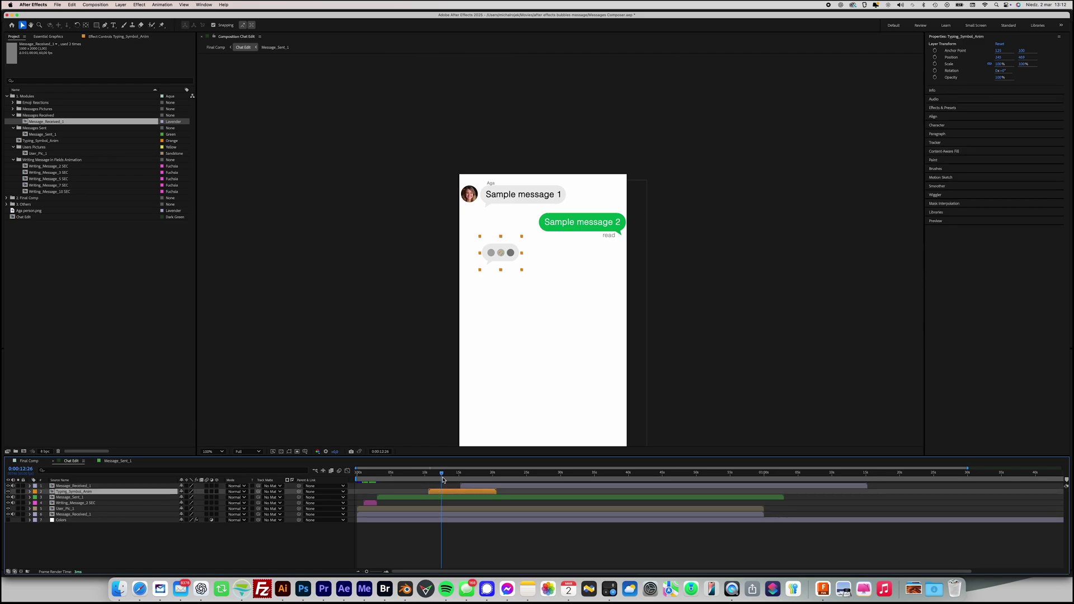
mouse_move(444, 476)
mouse_down()
mouse_move(422, 477)
mouse_move(479, 496)
mouse_move(455, 501)
mouse_move(461, 489)
mouse_up()
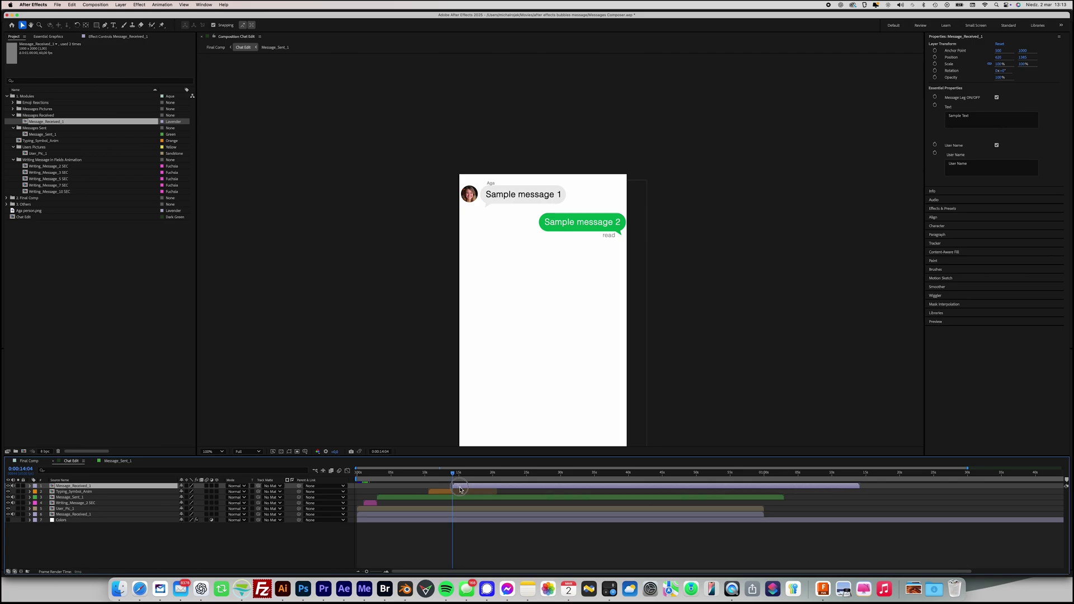
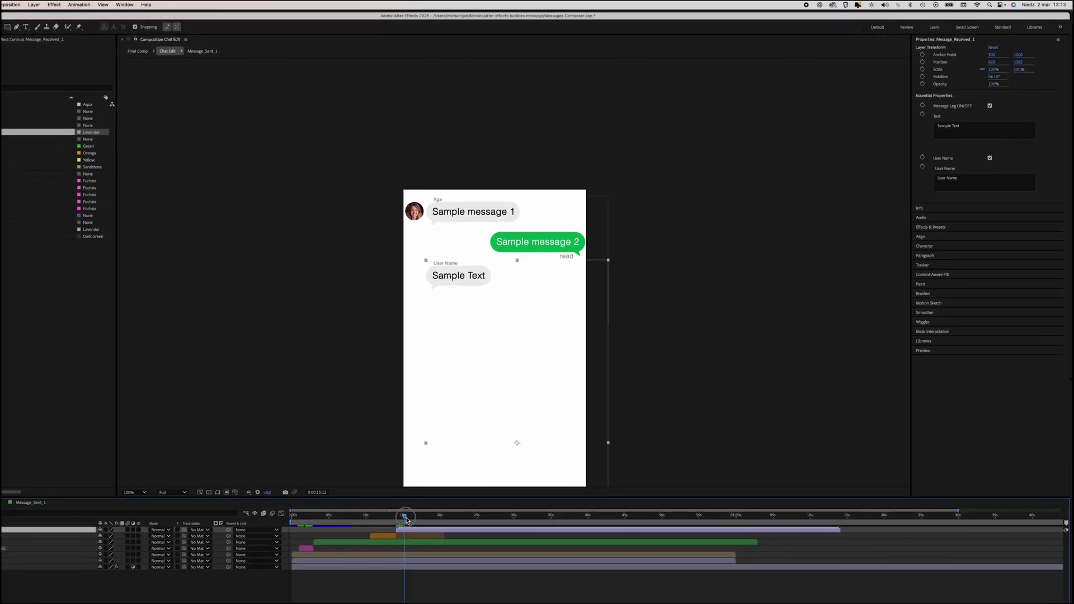
Set the new received message's text to "Sample message 3" and enter the same sender name as on the first message
click(928, 160)
text(message 3)
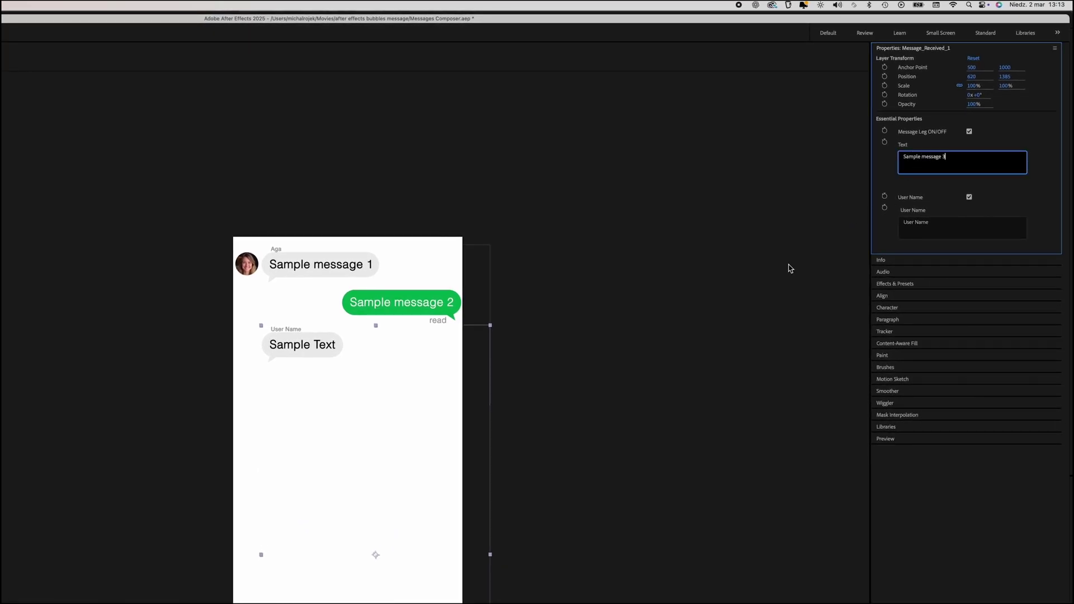
click(737, 294)
click(931, 224)
key(super+a)
text(Aga)
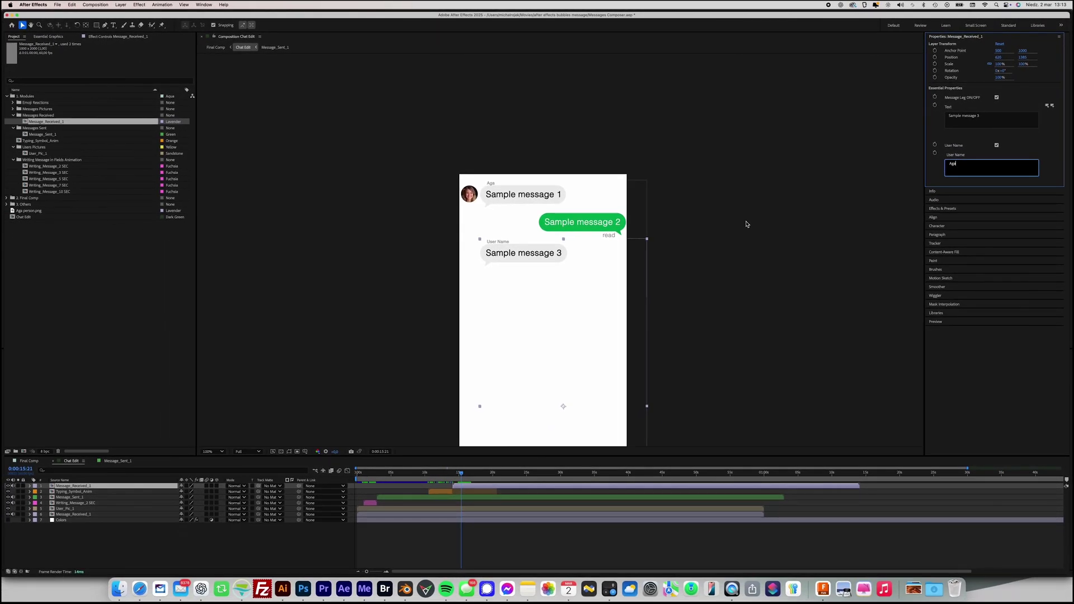
click(746, 224)
Duplicate the User_Pic_1 layer, move the copy to the top of the stack, and start it with the new received message at about 14 seconds
click(467, 197)
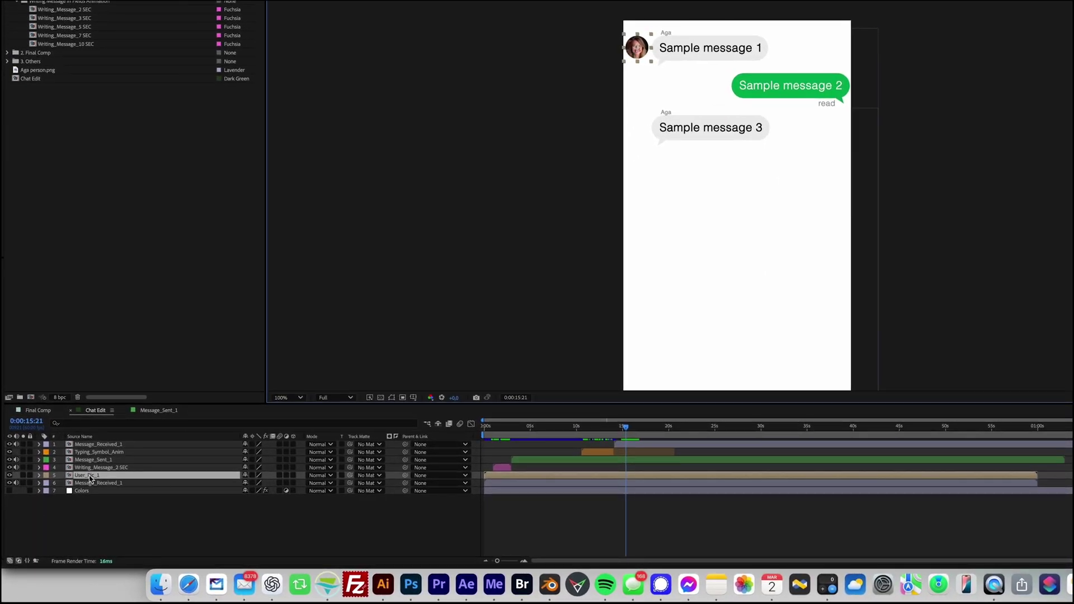
key(ctrl+d)
drag(90, 476, 106, 447)
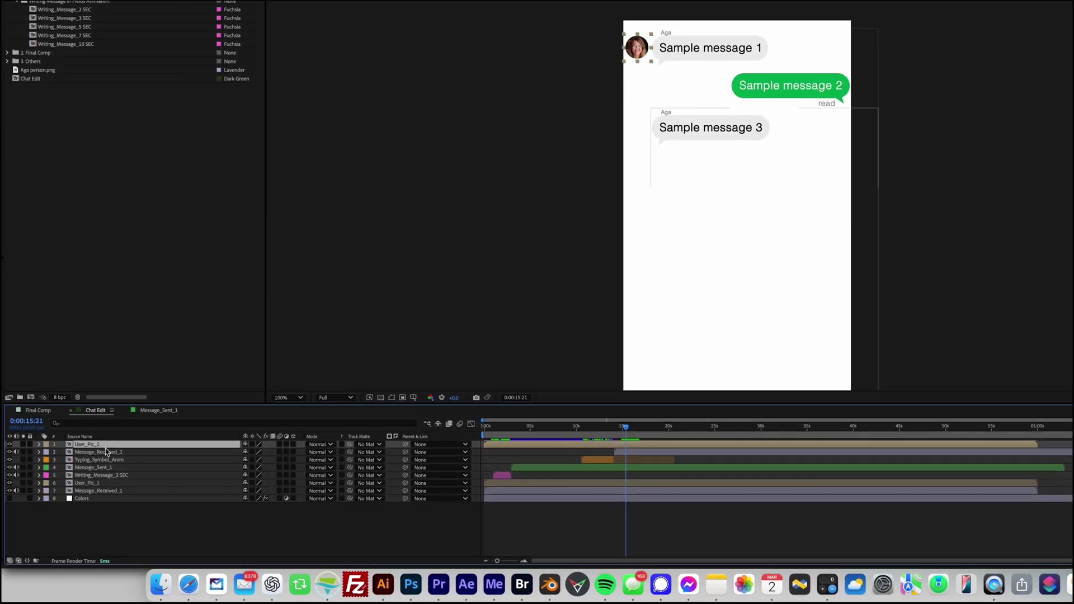
drag(513, 444, 612, 428)
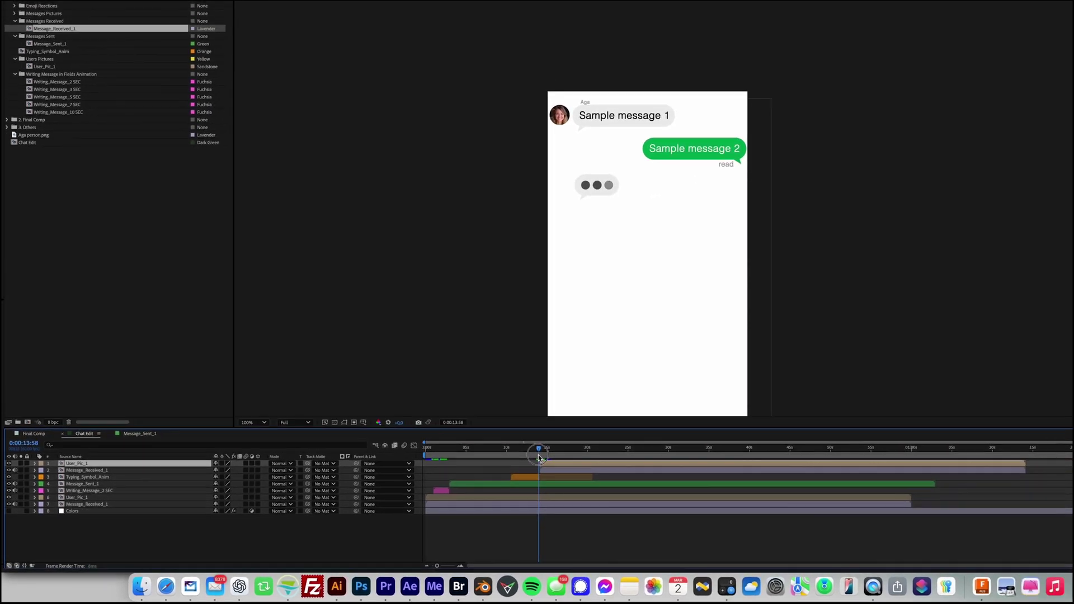
Place the duplicated user picture beside the Sample message 3 bubble
drag(538, 458, 547, 458)
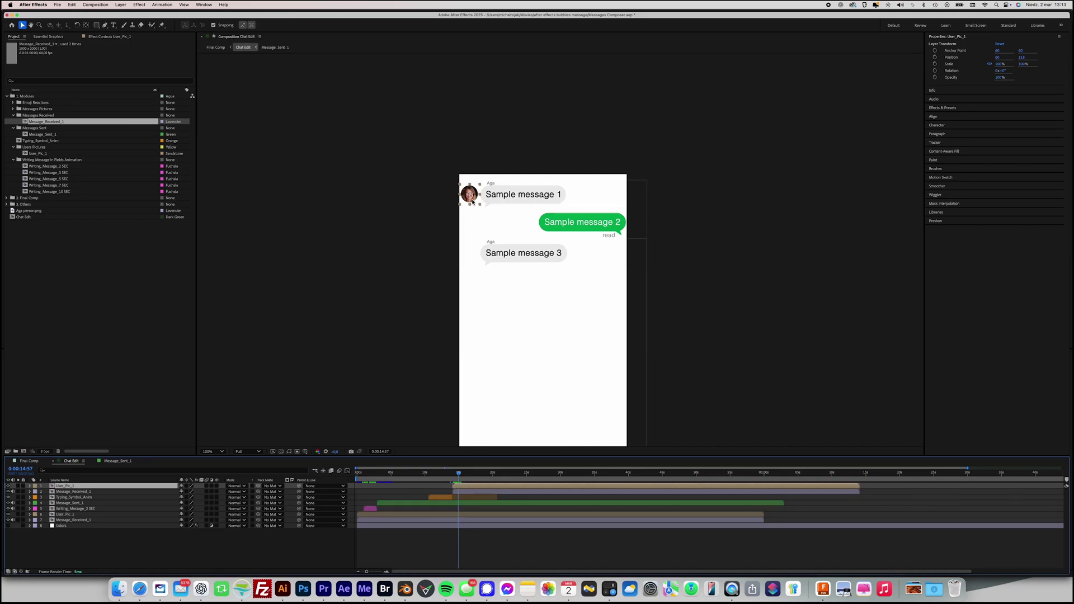
drag(472, 202, 475, 260)
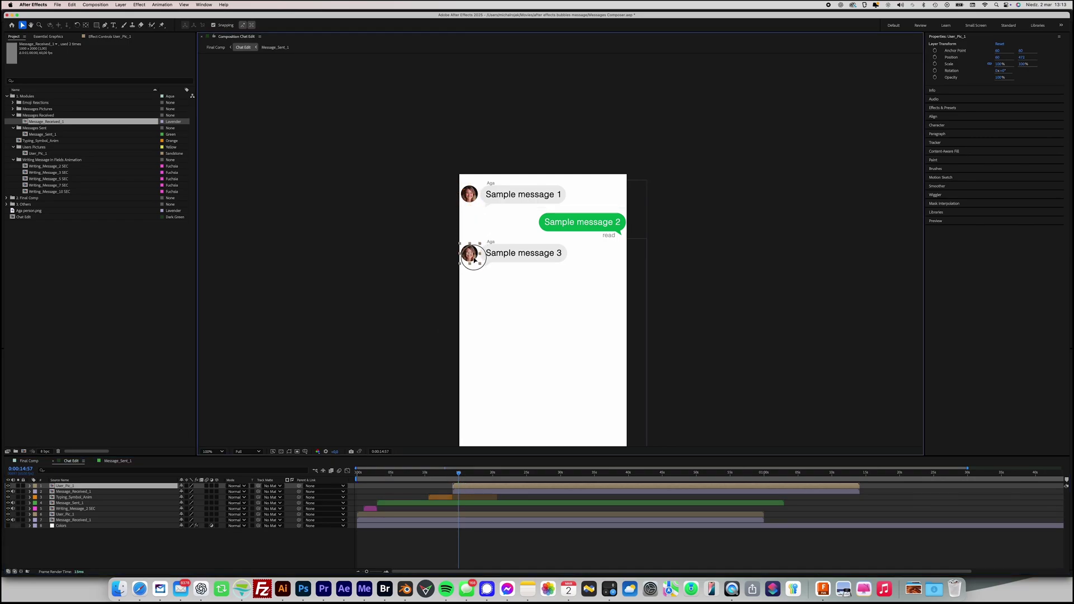
click(407, 278)
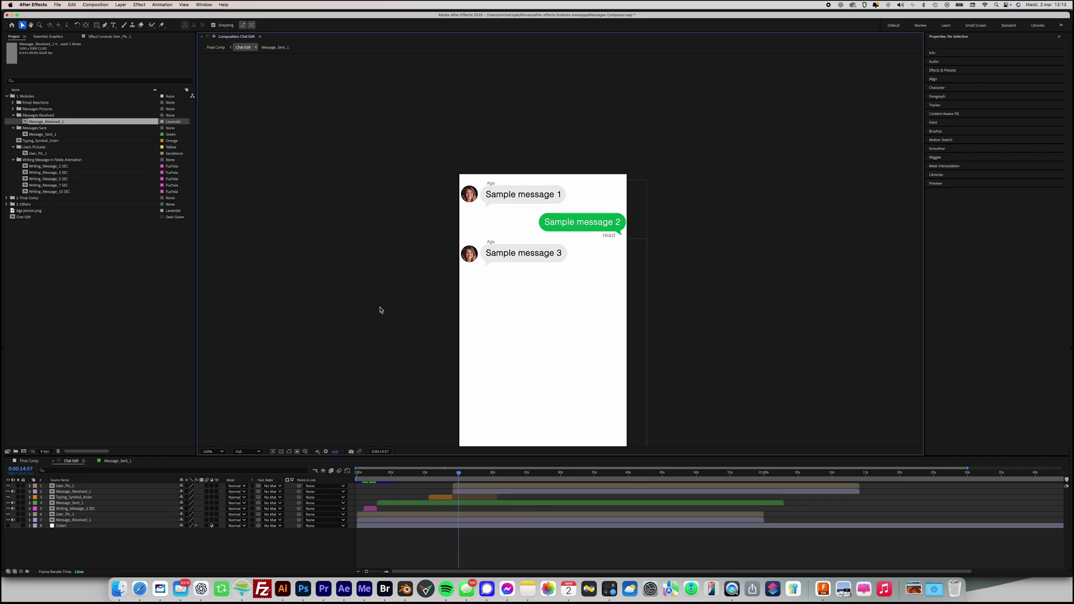
Play the chat from about 7.5 seconds through the typing symbol and the arrival of Sample message 3
drag(452, 474, 402, 474)
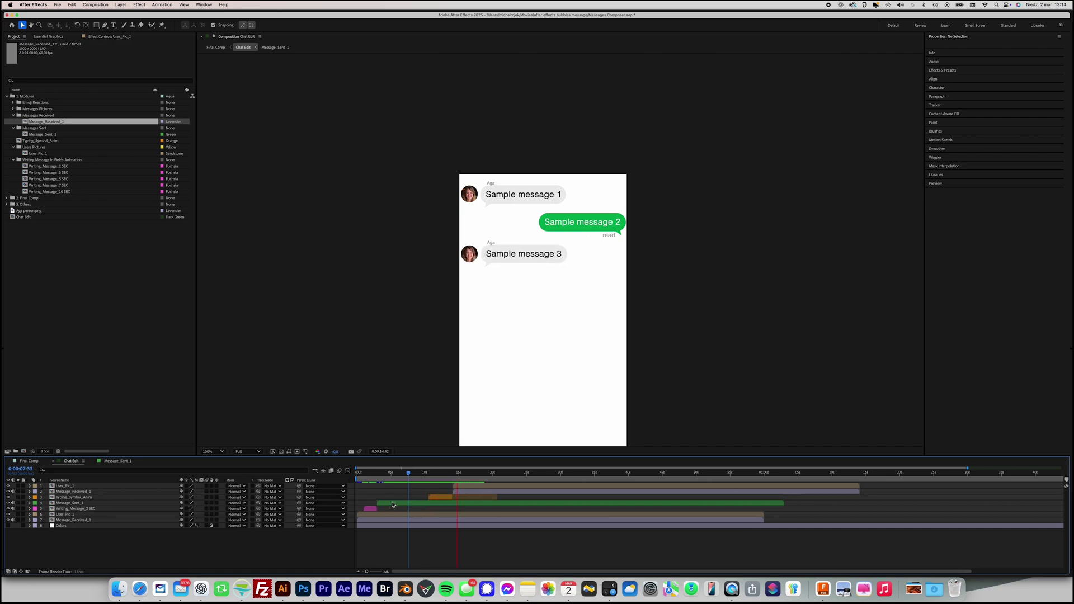
key(space)
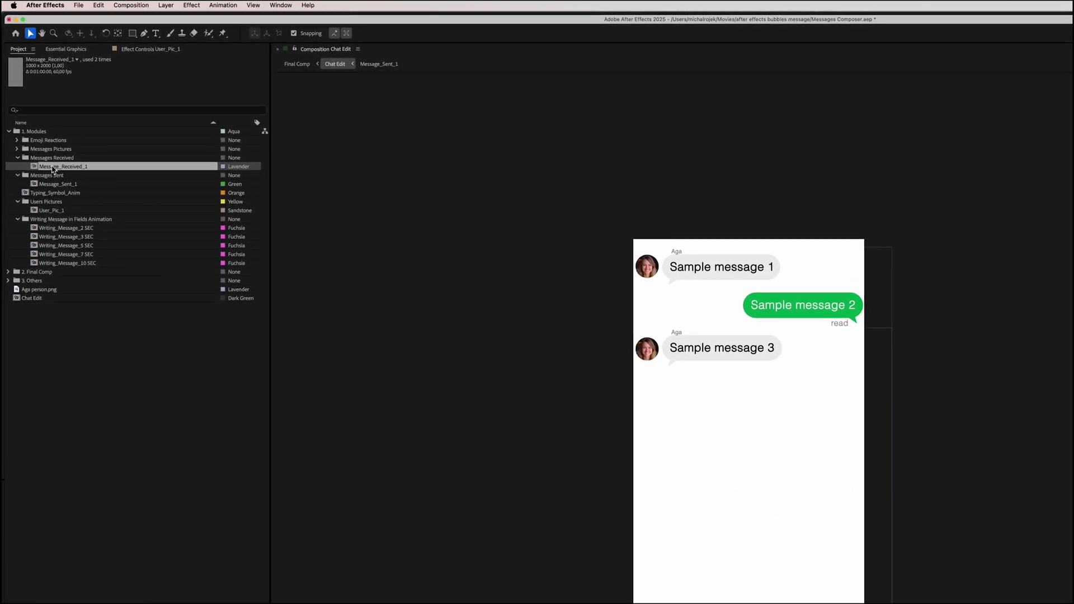
Add the Folded Hands emoji reaction to Chat Edit at the upper-right corner of the Sample message 3 bubble
click(18, 158)
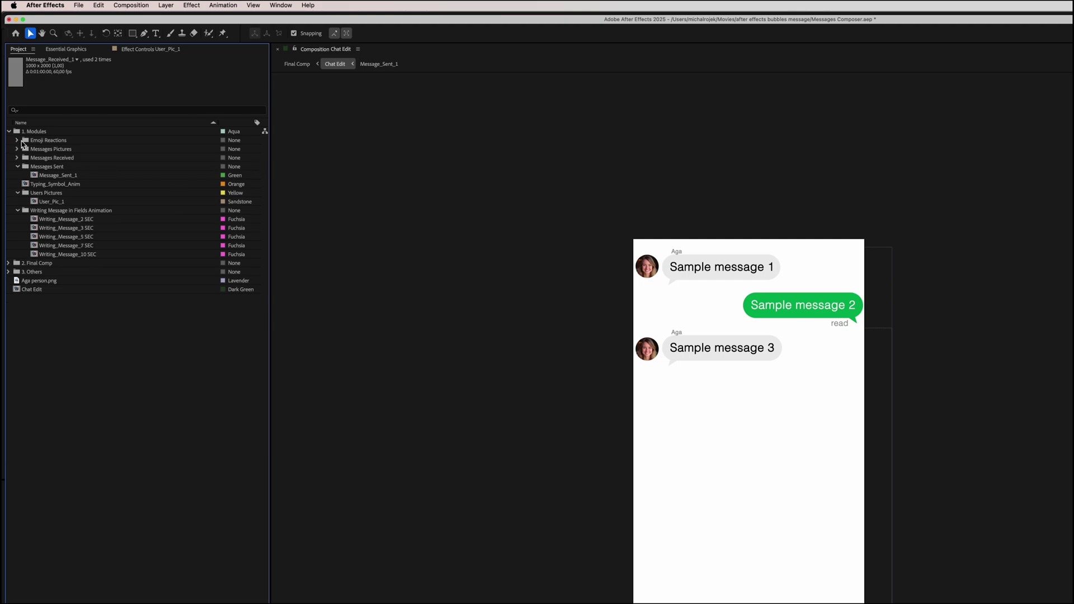
click(18, 141)
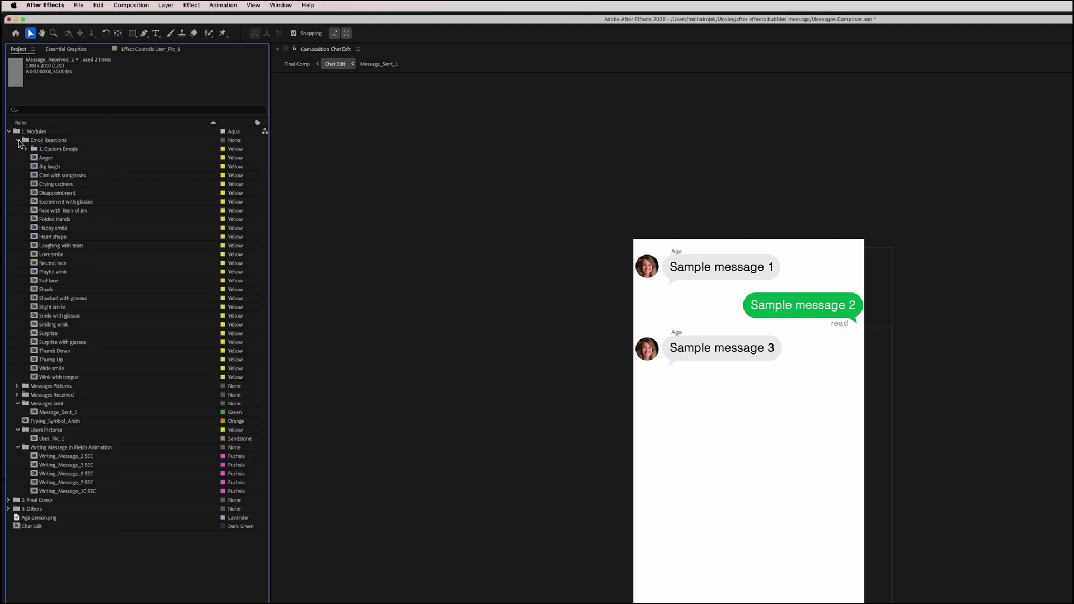
click(35, 219)
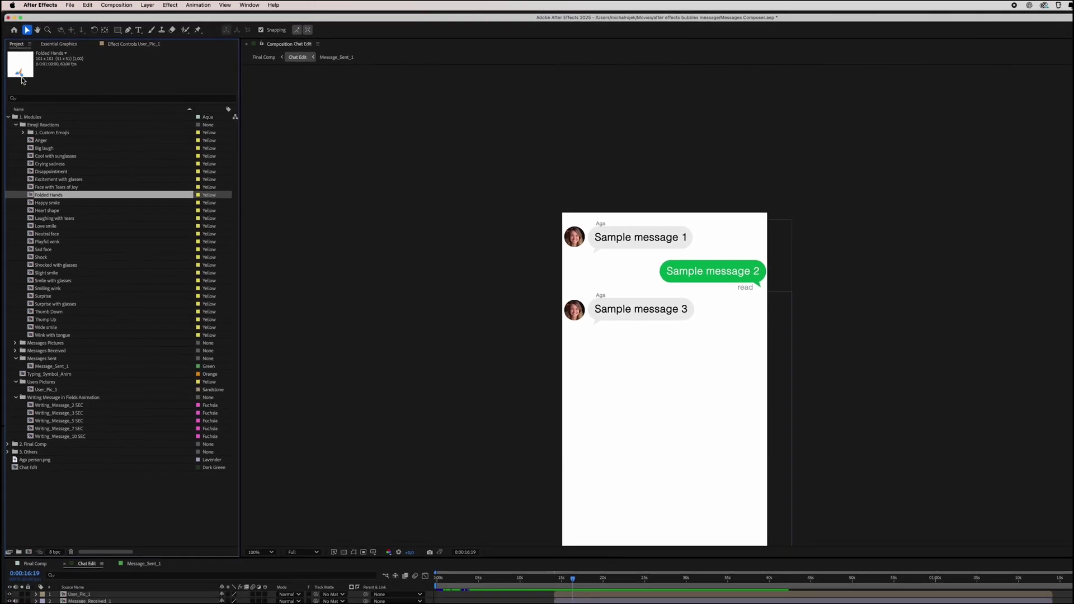
drag(90, 197, 437, 367)
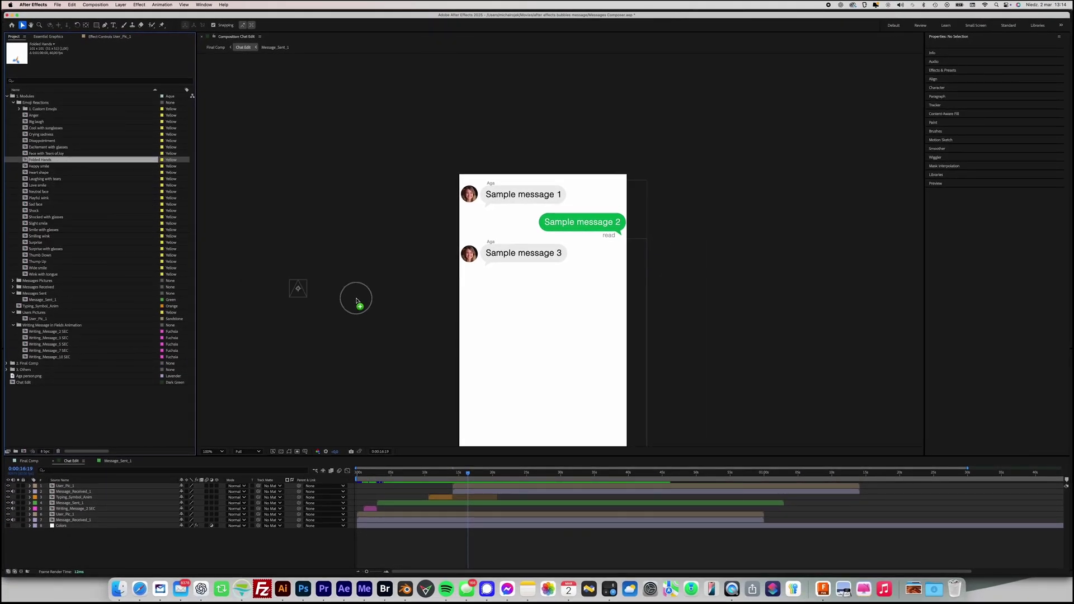
drag(356, 300, 565, 243)
key(period)
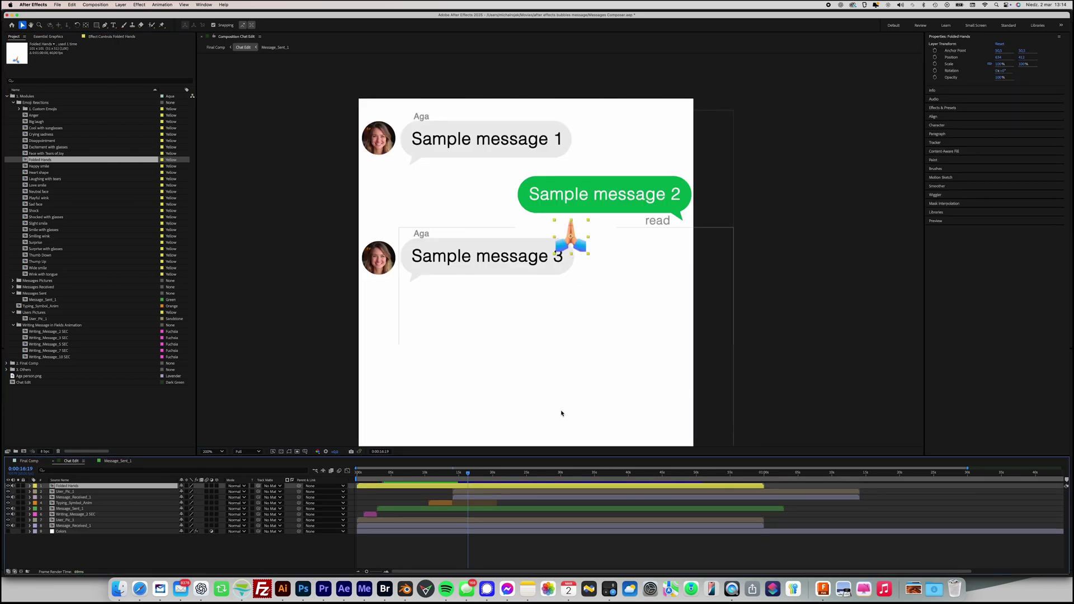
Start the Folded Hands layer at about 16 seconds, preview its appearance, and fine-tune its position on the Sample message 3 bubble
drag(382, 487, 447, 481)
key(space)
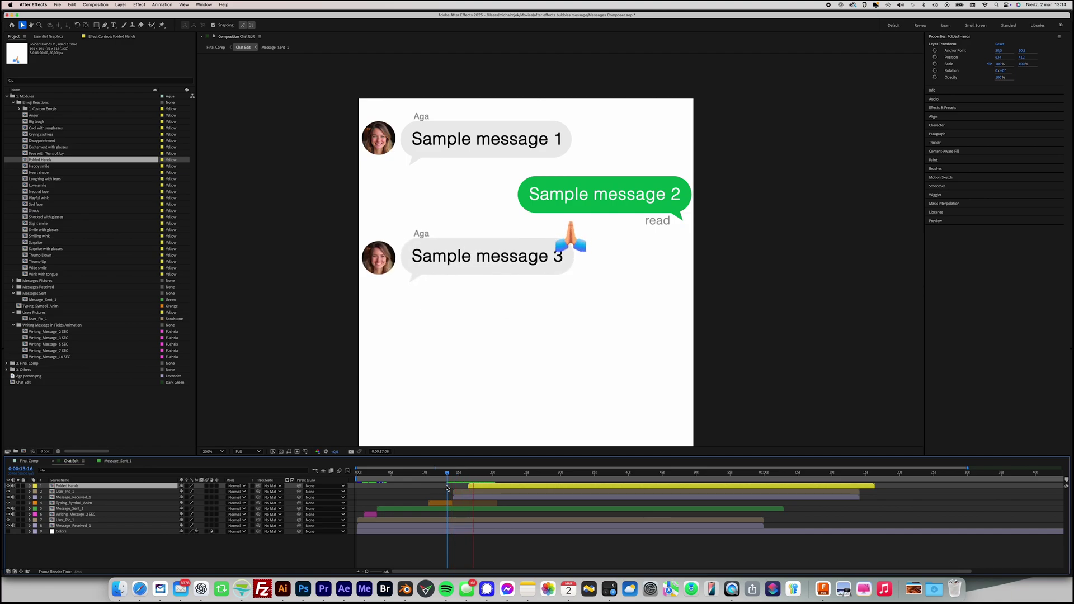
drag(570, 239, 573, 242)
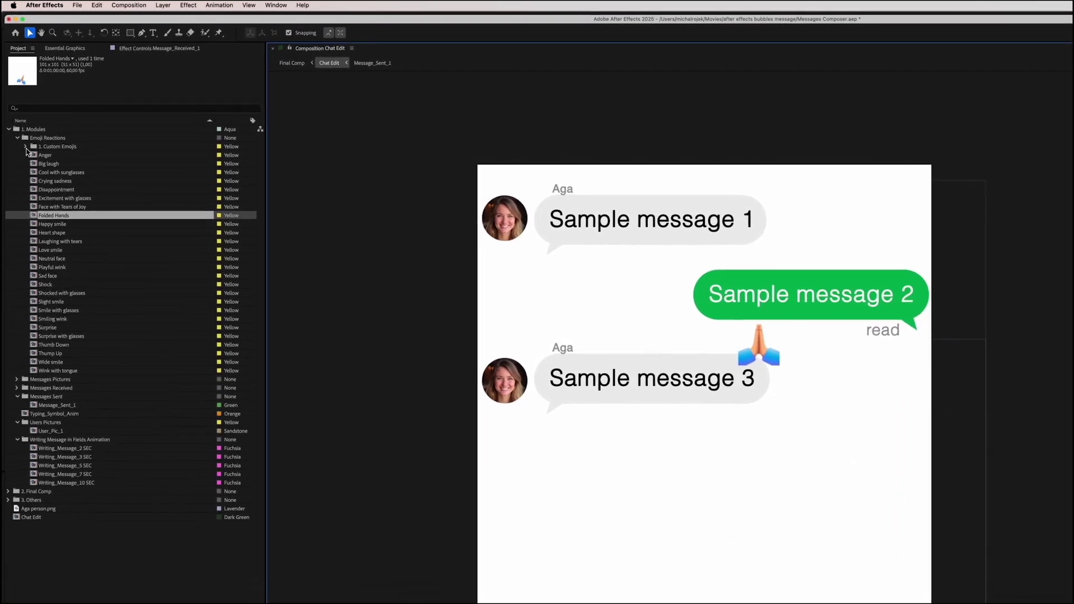
Duplicate the Your_Emoj_1 composition twice in the Custom Emojis folder
click(25, 149)
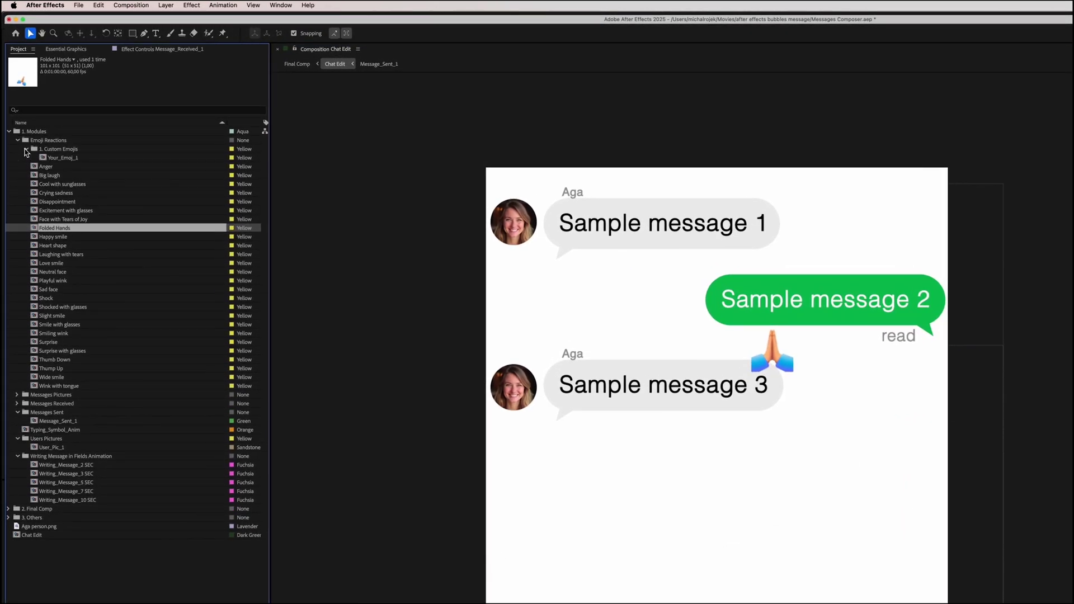
click(56, 159)
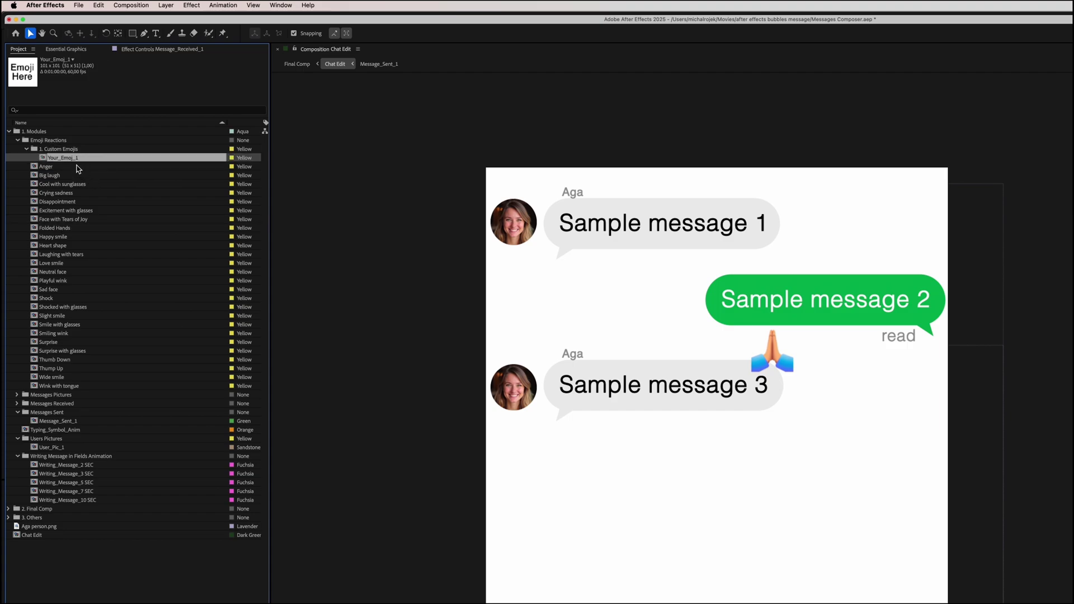
key(super+d)
key(super+d)
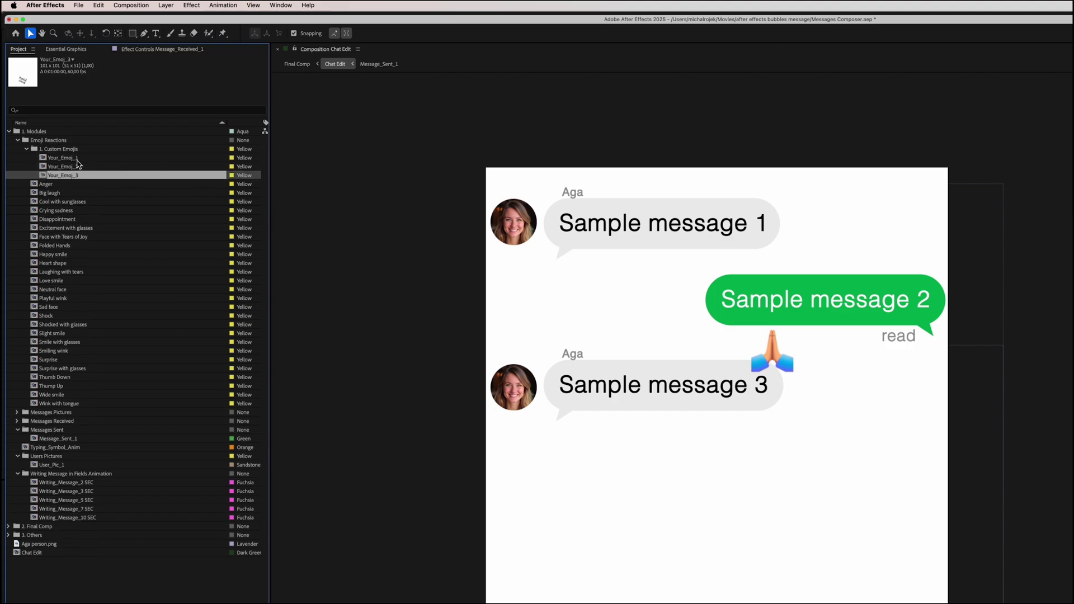
Add Your_Emoj_1 to Chat Edit at the upper-left corner of the Sample message 2 bubble, starting at about 19 seconds
click(74, 159)
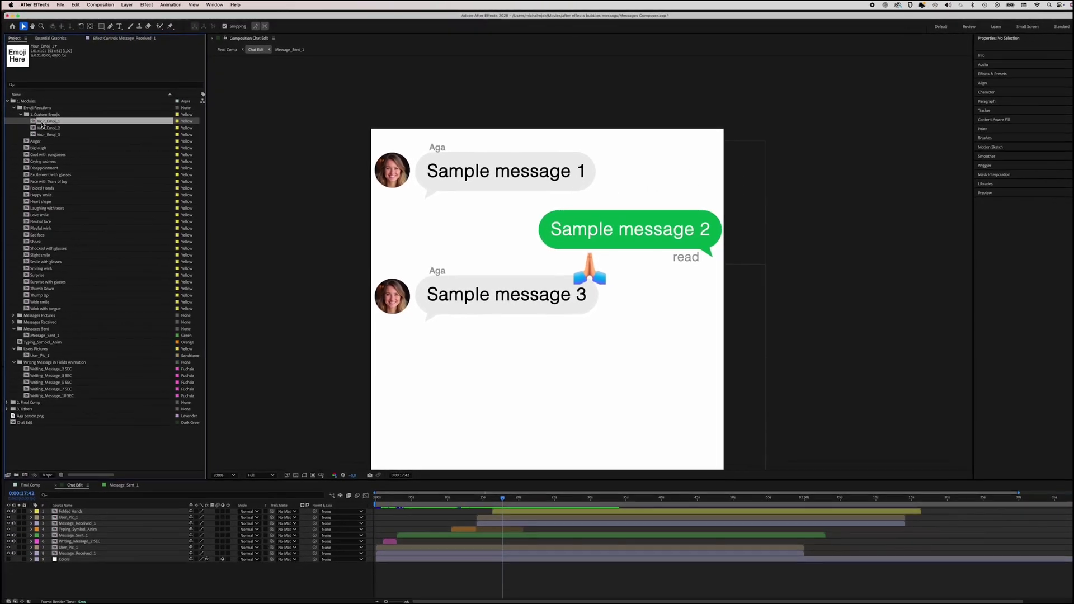
click(60, 161)
drag(46, 120, 516, 204)
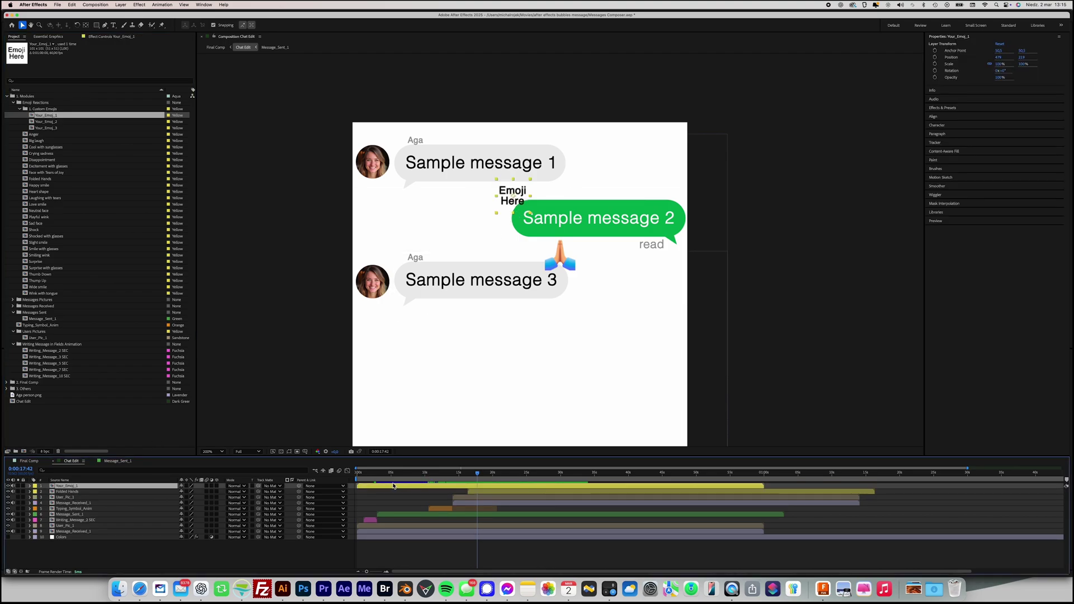
drag(392, 485, 519, 486)
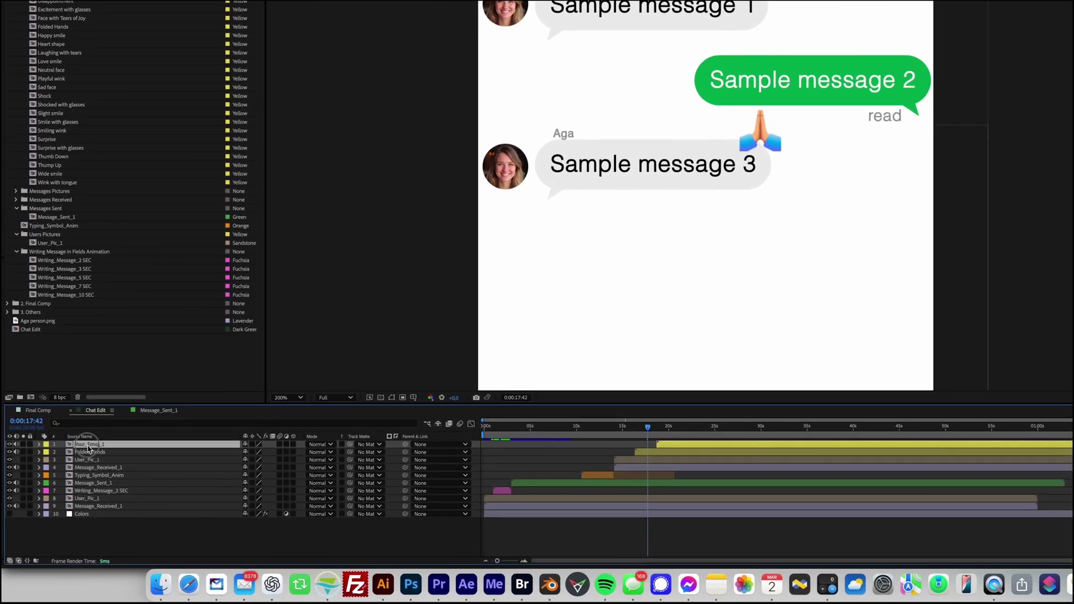
Open Your_Emoj_1, import Emoj sample.png from the Tutorial_Examples folder, and place it directly above the placeholder text layer
double_click(88, 444)
mouse_move(512, 429)
mouse_down()
mouse_move(527, 428)
mouse_move(481, 432)
mouse_move(519, 445)
mouse_up()
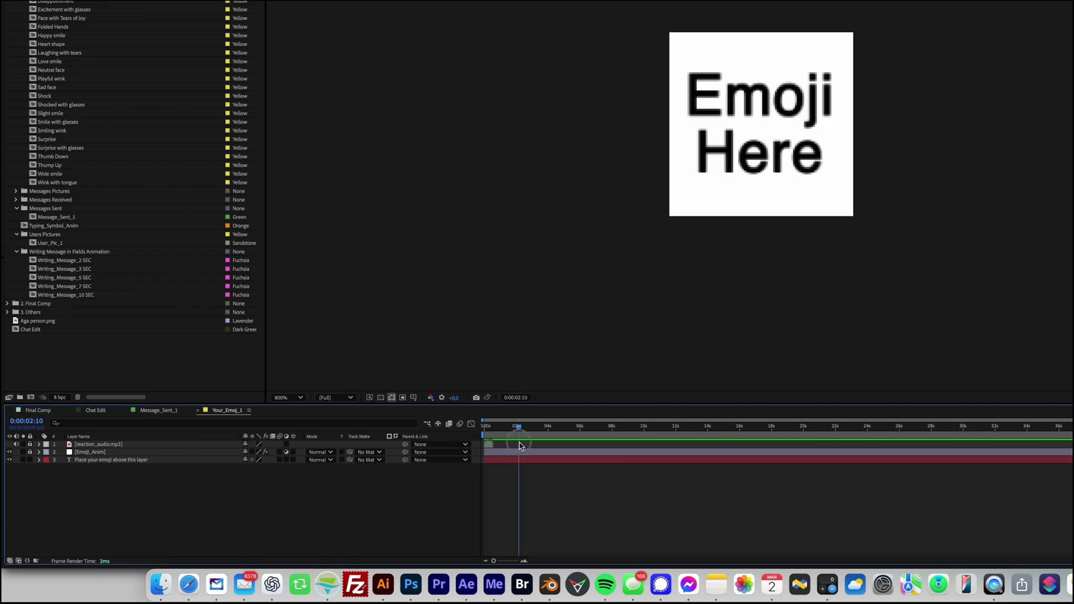
key(super+Tab)
click(771, 35)
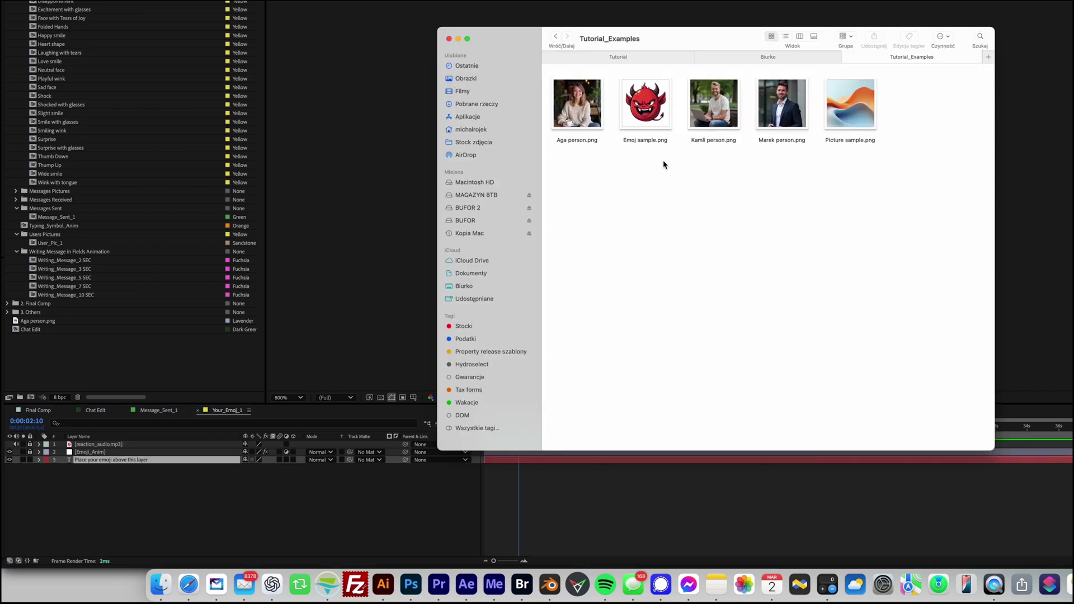
drag(647, 109, 92, 459)
click(55, 344)
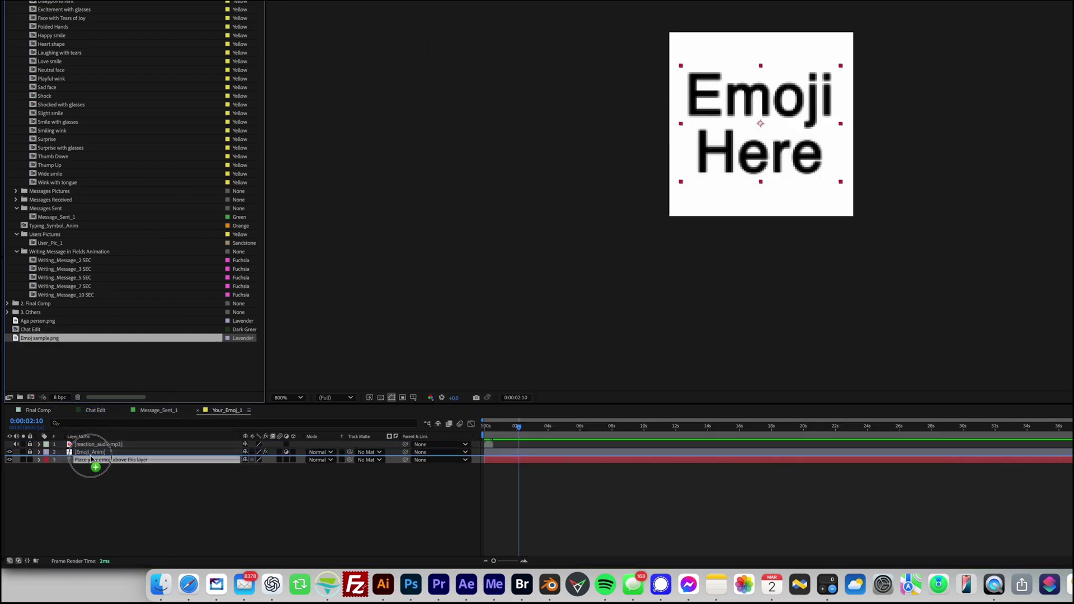
drag(92, 460, 92, 459)
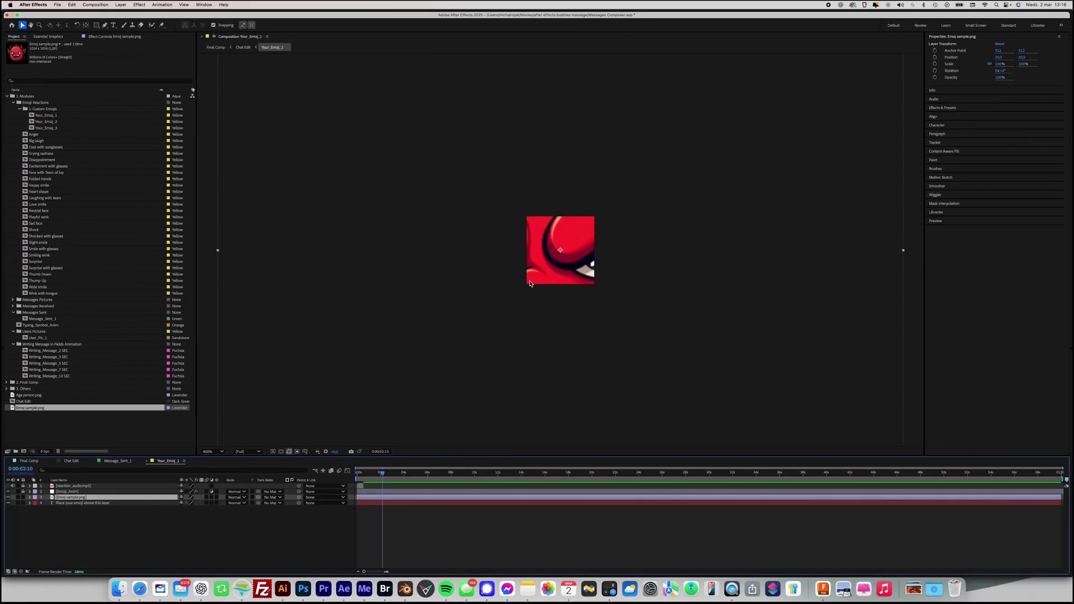
Scale Emoj sample.png down until the whole devil face fits the emoji frame
key(comma)
drag(733, 253, 641, 251)
key(period)
key(period)
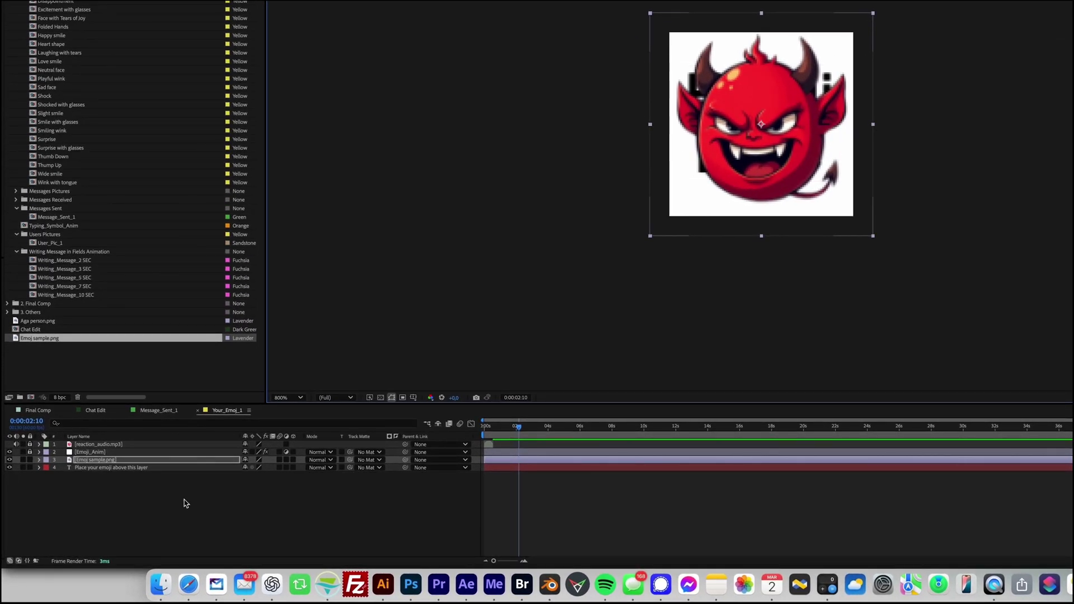
Hide the placeholder text layer in Your_Emoj_1 and return to Chat Edit to check the custom emoji's appearance
click(9, 468)
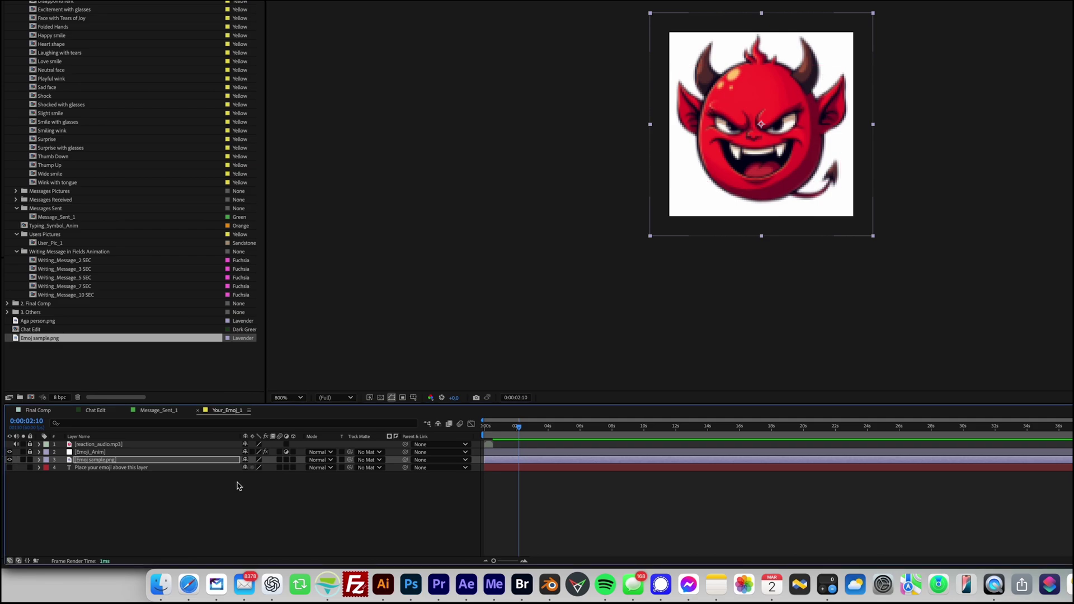
click(94, 411)
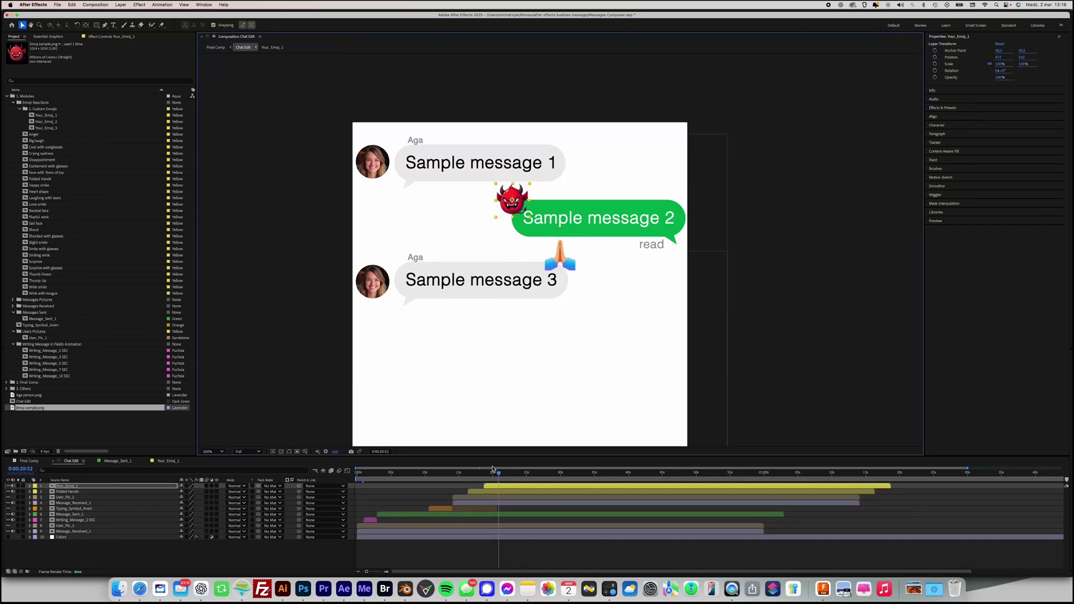
drag(493, 476, 481, 476)
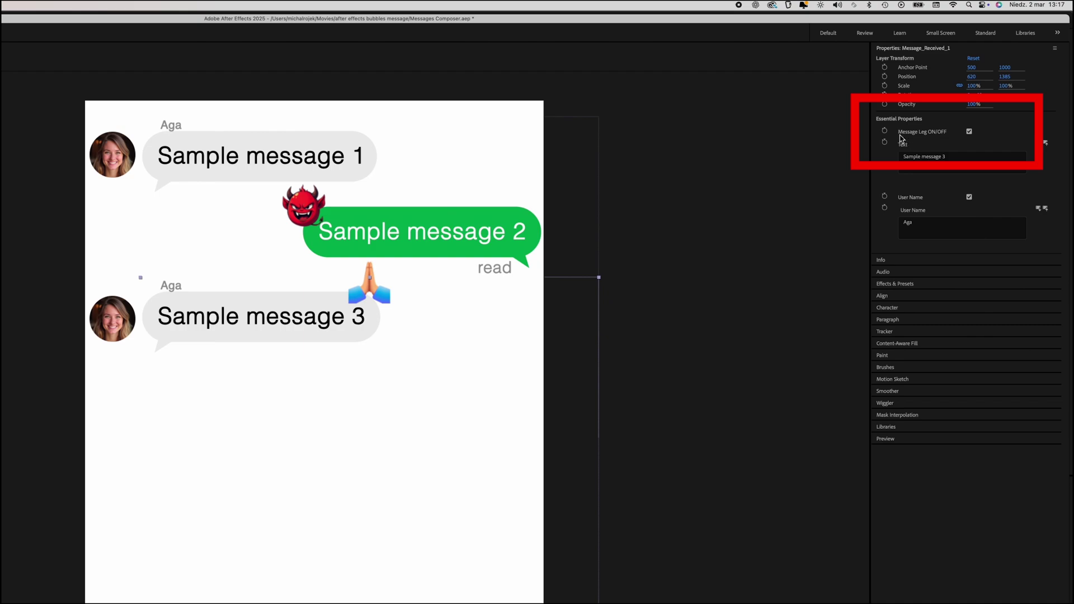
Keyframe Message Leg ON/OFF on the Sample message 3 layer so it switches from on to off at about 20.7 seconds
click(884, 131)
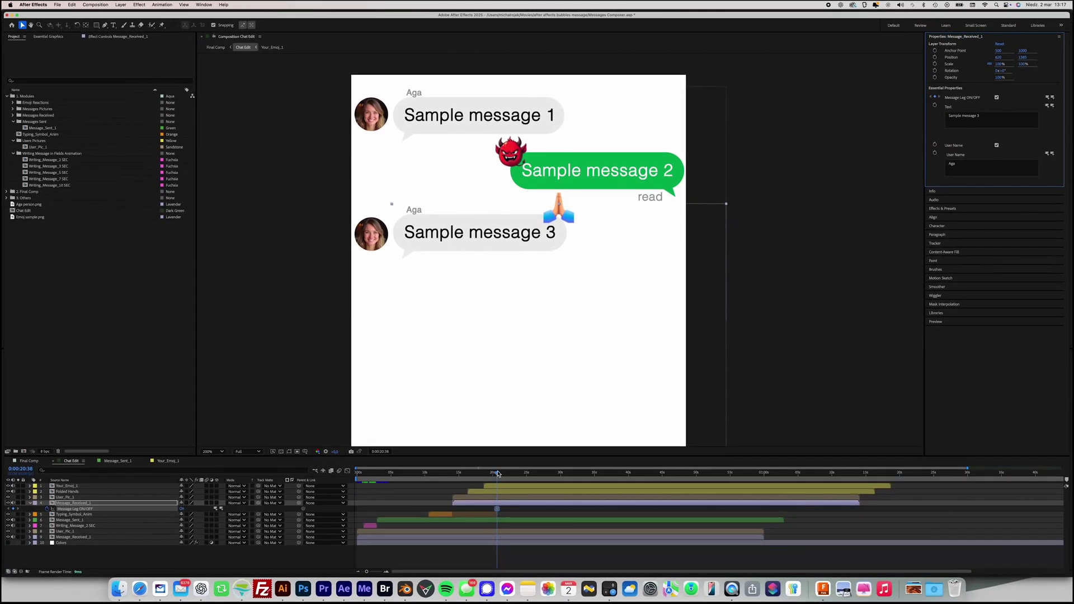
click(411, 544)
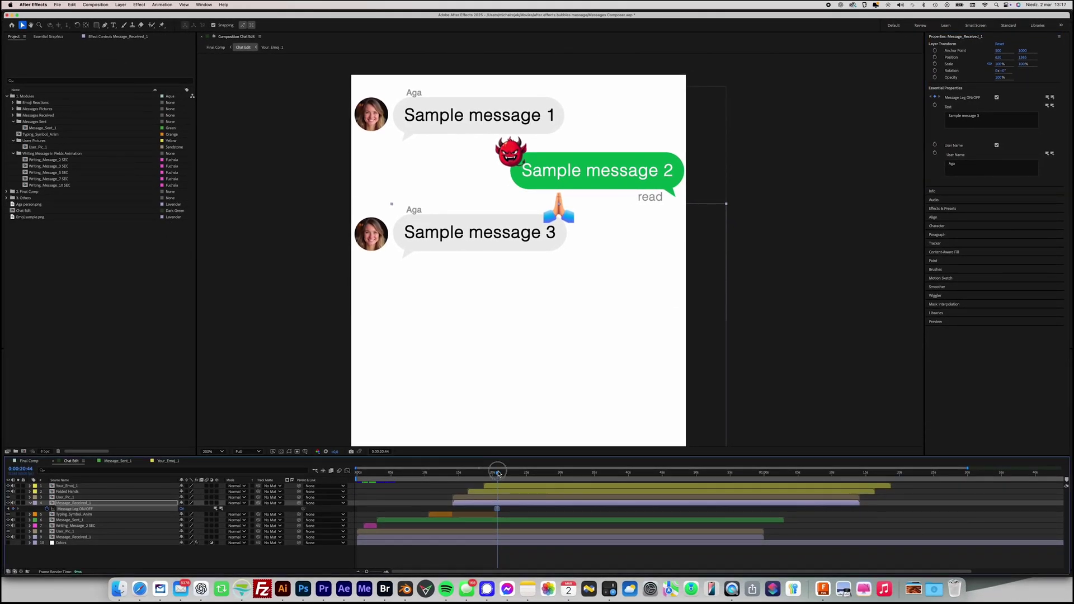
click(997, 98)
click(497, 476)
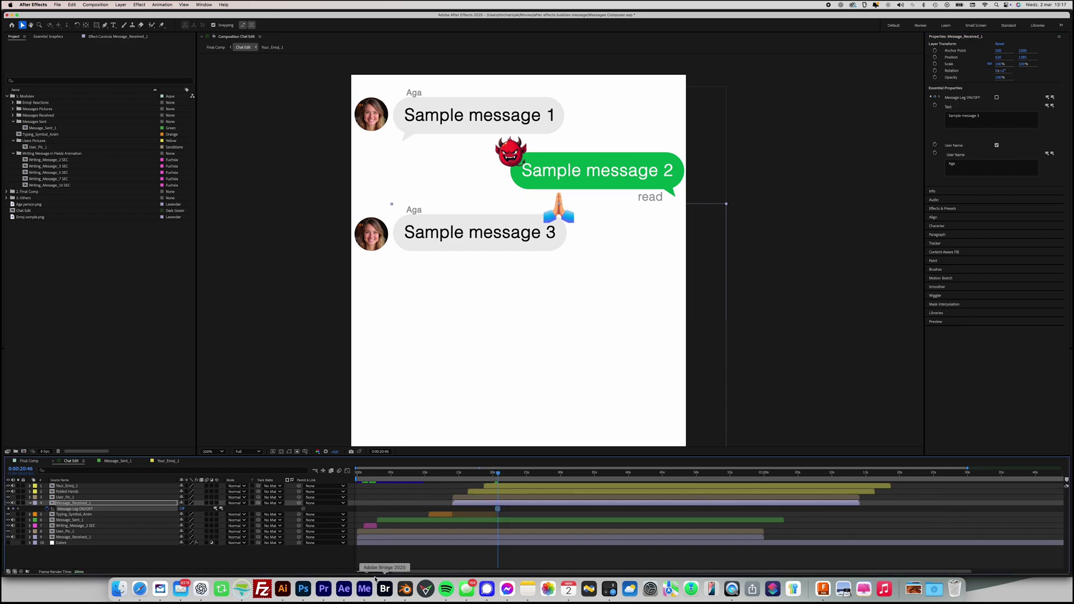
drag(366, 572, 378, 575)
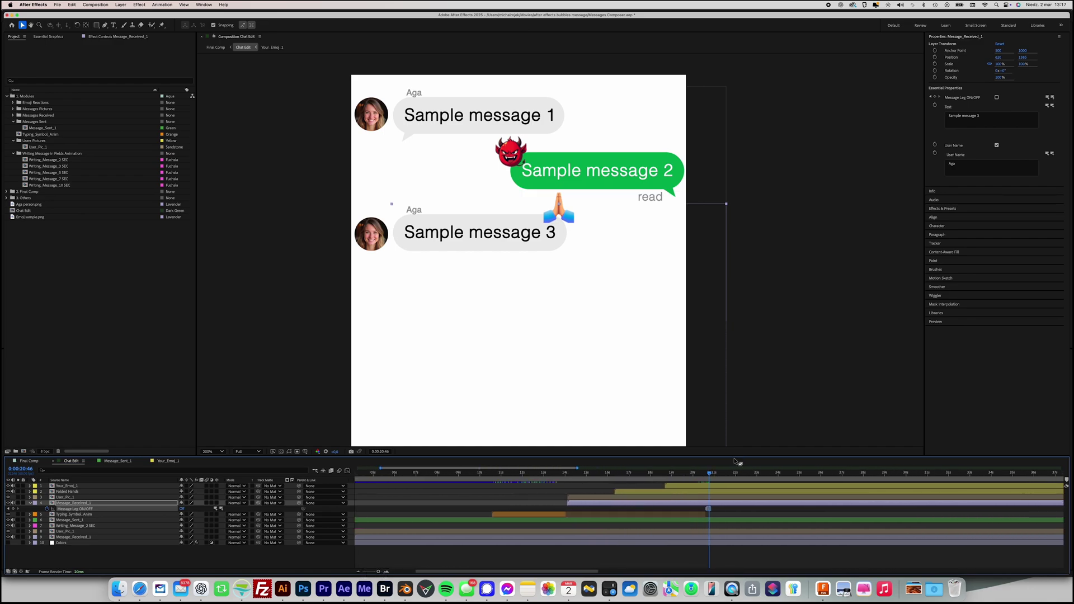
drag(709, 474, 708, 479)
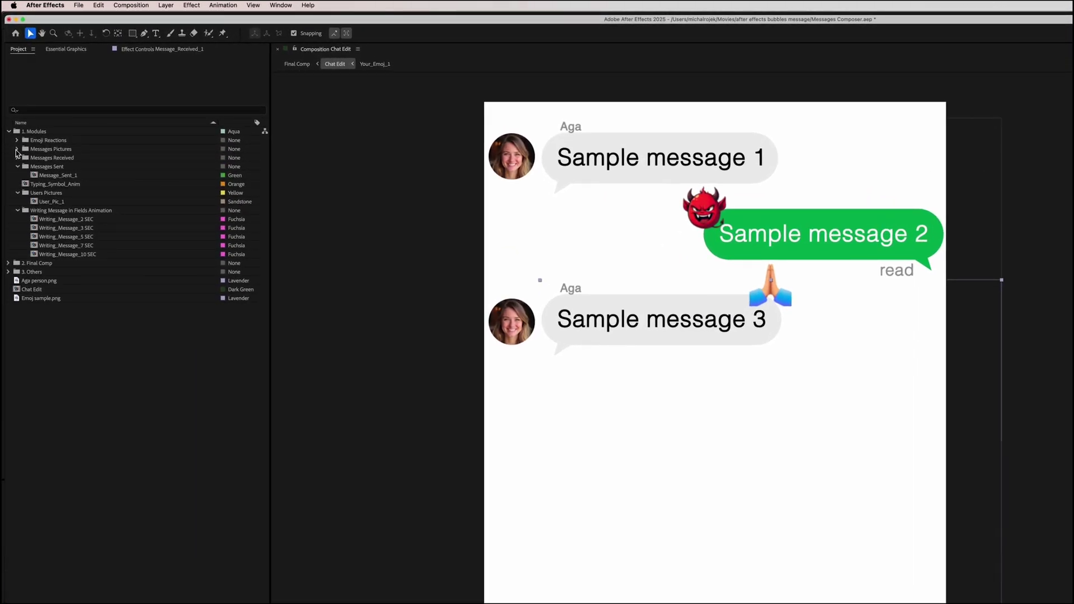
Add Message_Picture_Received_Horizontal_1 at the top of the Chat Edit layer stack, starting at 0:00:20:43
click(17, 149)
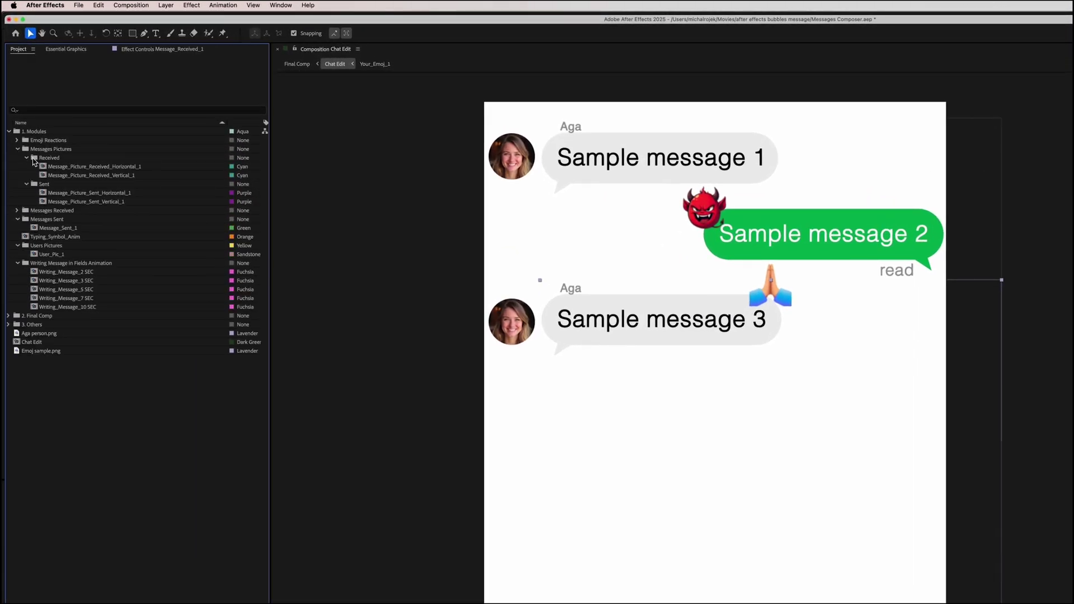
click(77, 167)
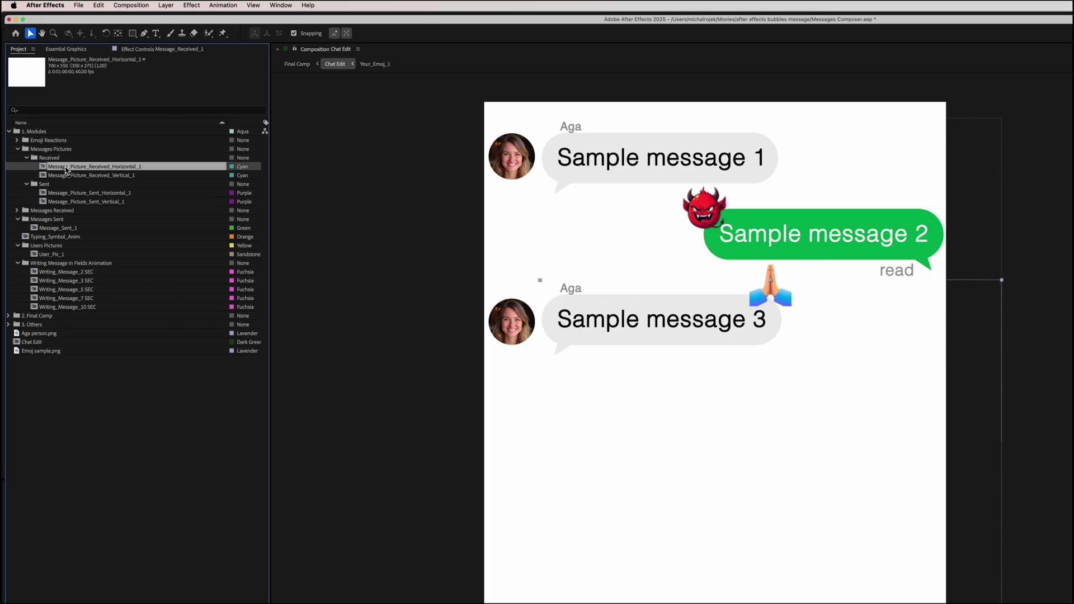
drag(64, 170, 215, 434)
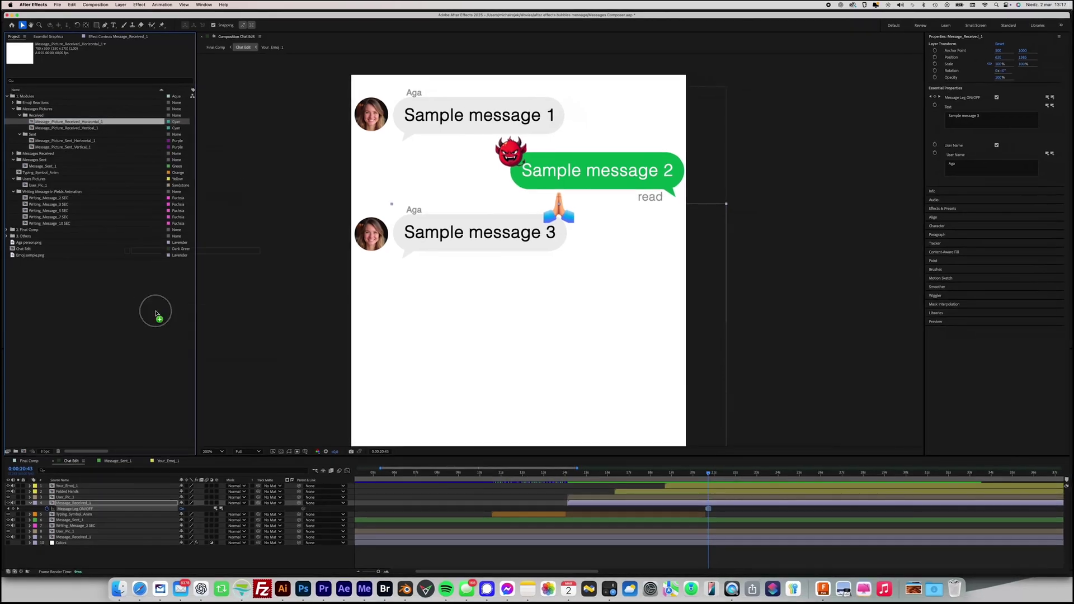
drag(156, 313, 92, 486)
drag(395, 487, 823, 491)
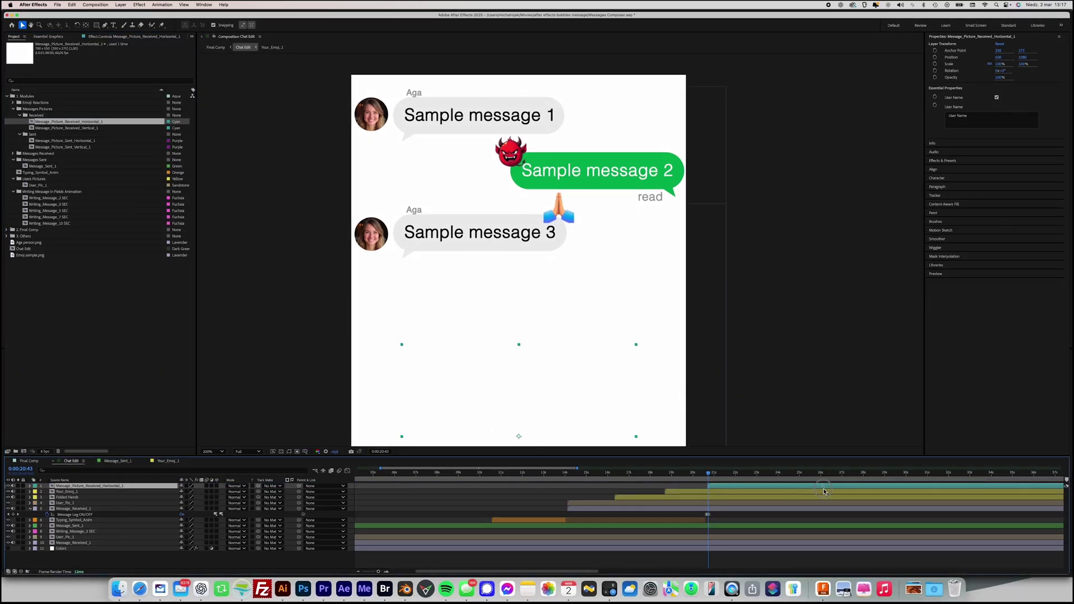
Position the picture message just below the Sample message 3 bubble and turn off its User Name
drag(707, 475, 722, 475)
drag(523, 385, 511, 296)
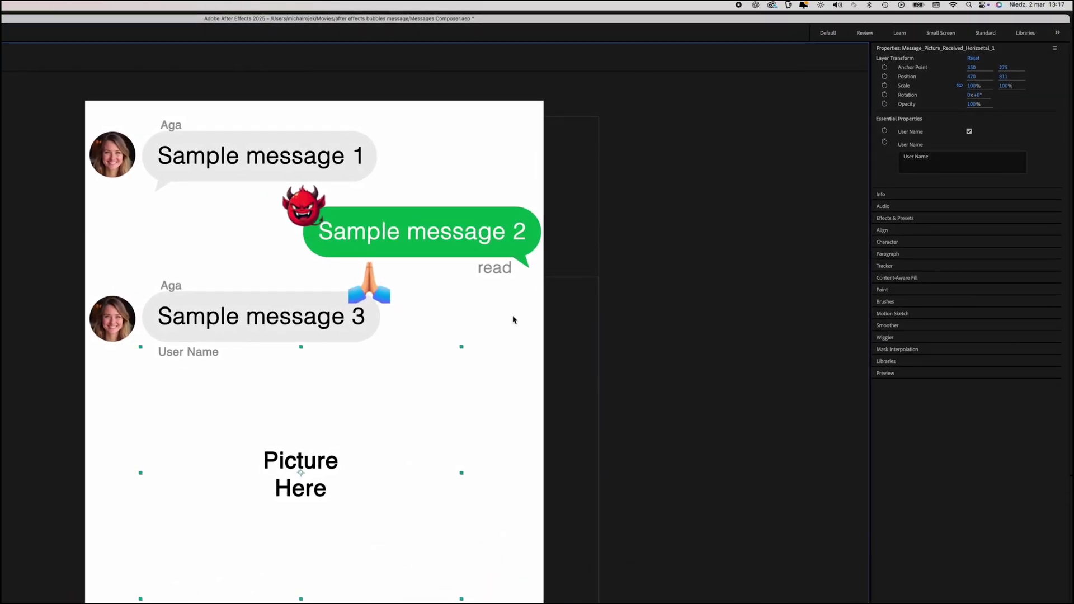
click(969, 131)
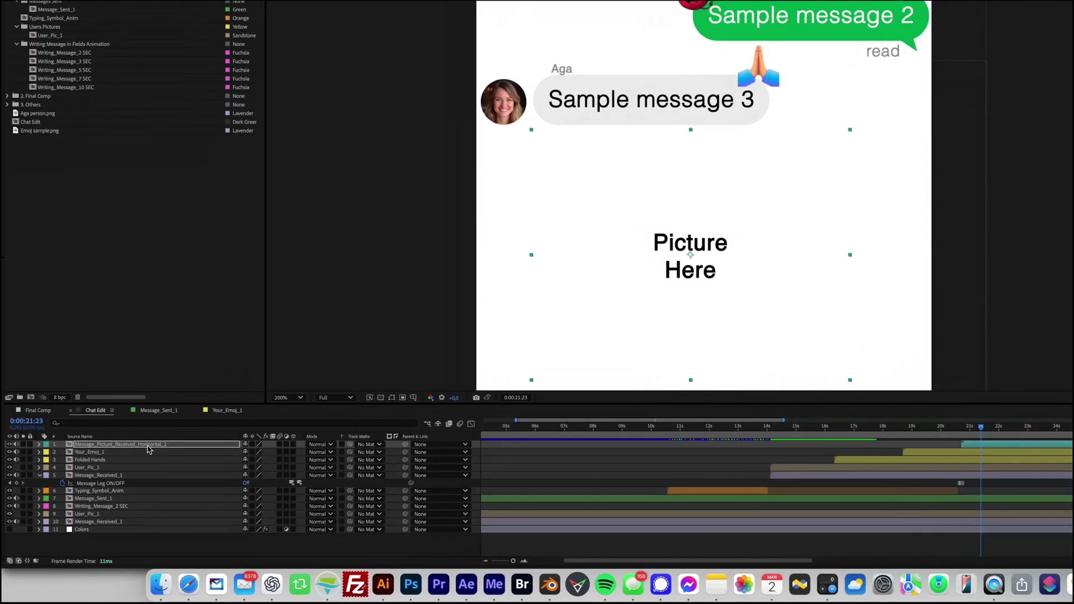
Open Message_Picture_Received_Horizontal_1, import Picture sample.png from the Tutorial_Examples folder, and place it above the Place Picture Above This Layer layer
click(147, 447)
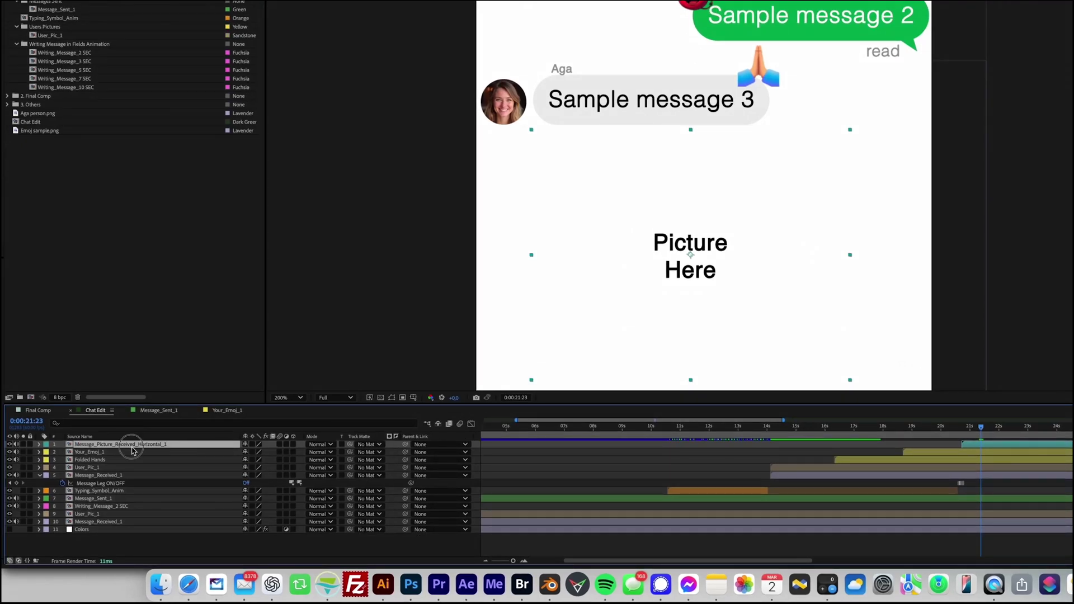
double_click(133, 450)
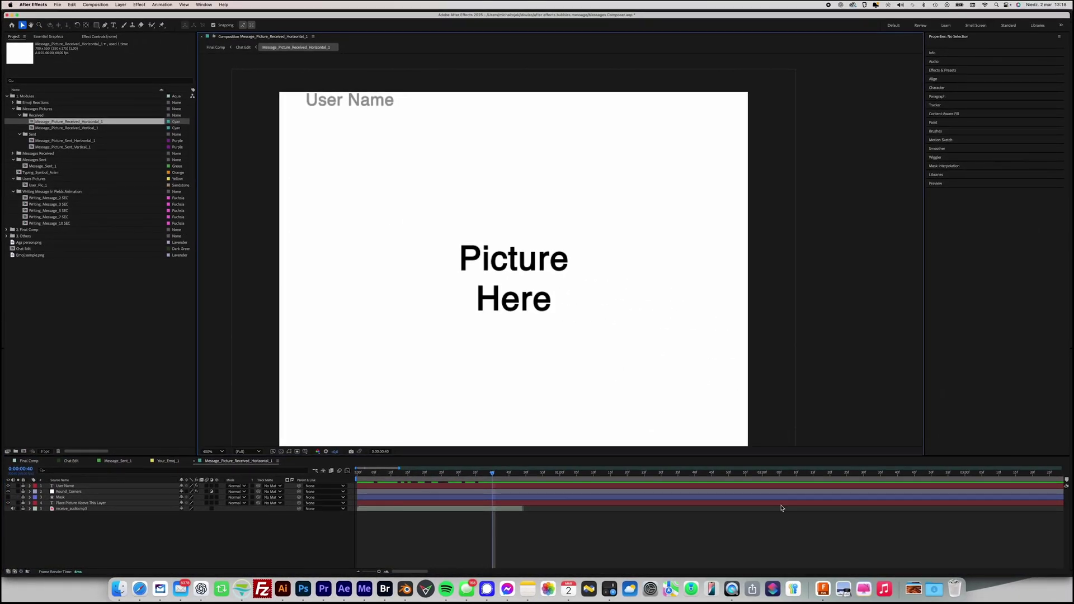
scroll(643, 379, down, 2)
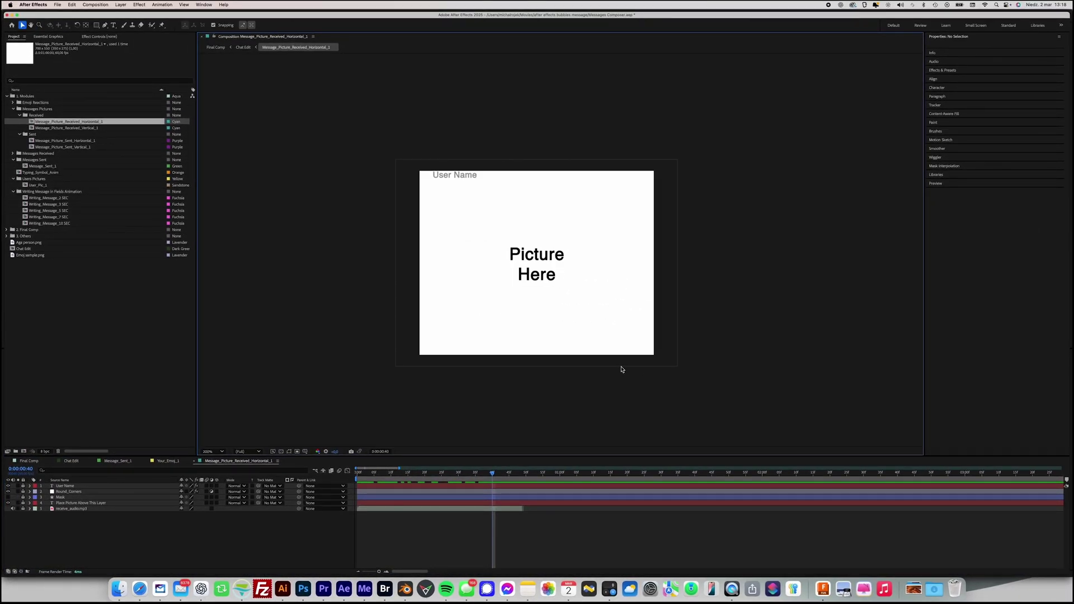
click(119, 588)
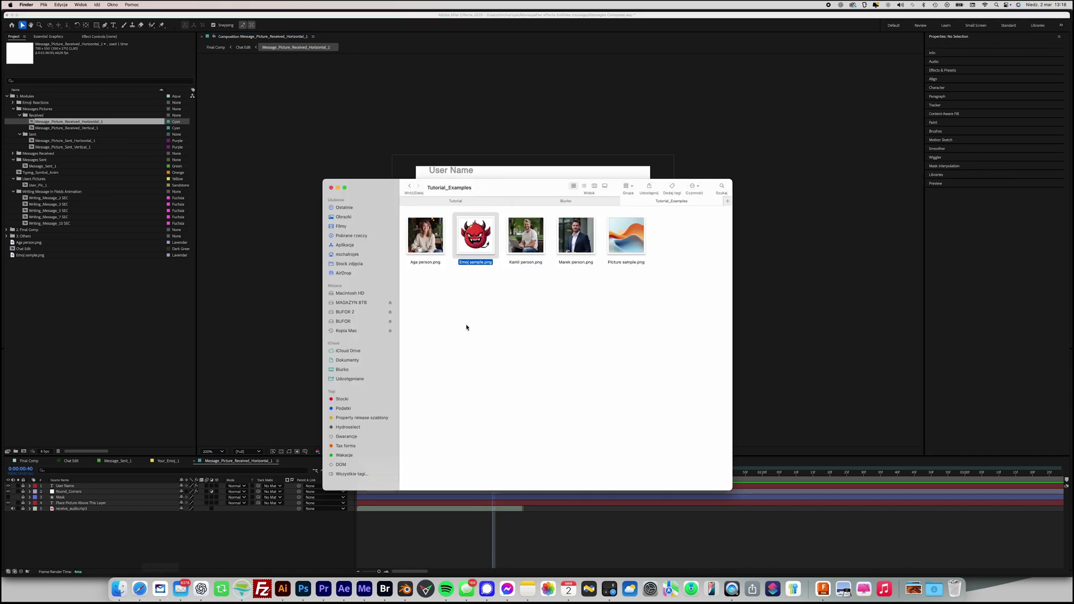
drag(626, 235, 80, 361)
drag(37, 260, 99, 469)
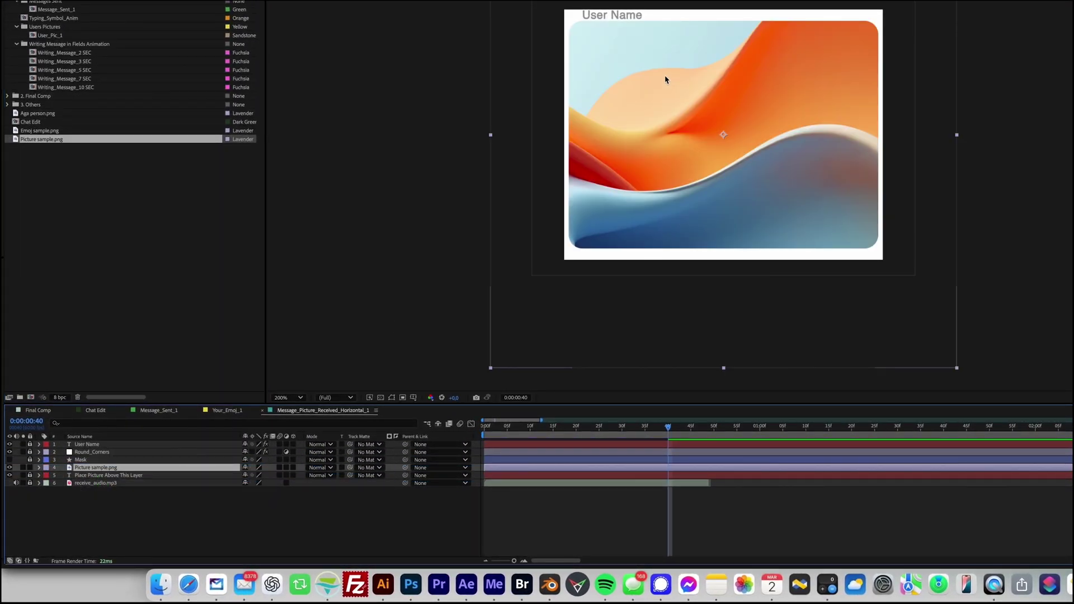
Scale Picture sample.png down to just cover the rounded picture frame, and return to Chat Edit
drag(799, 16, 745, 70)
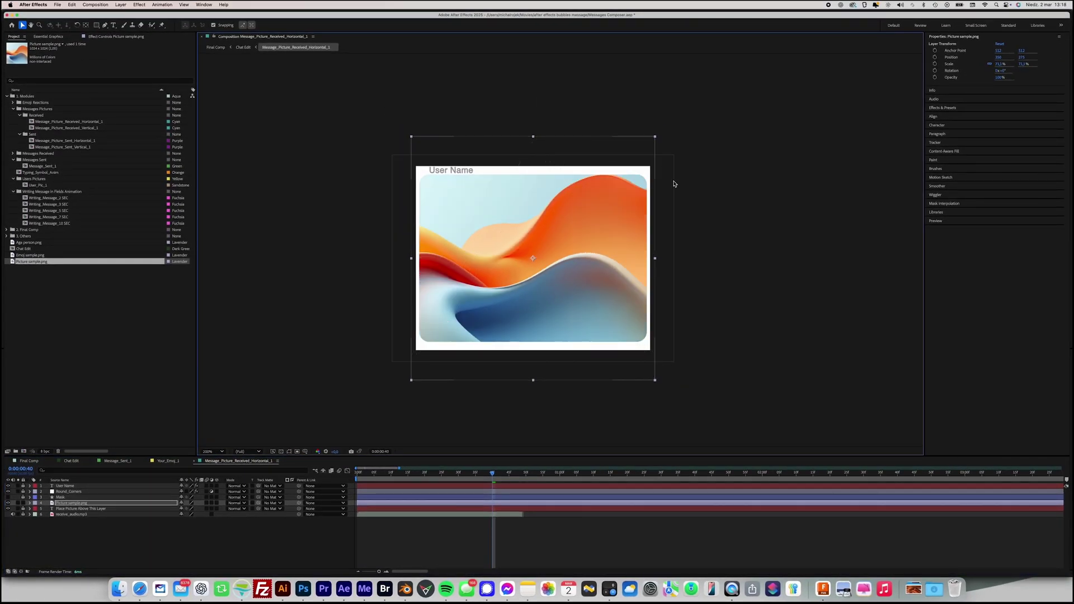
click(698, 255)
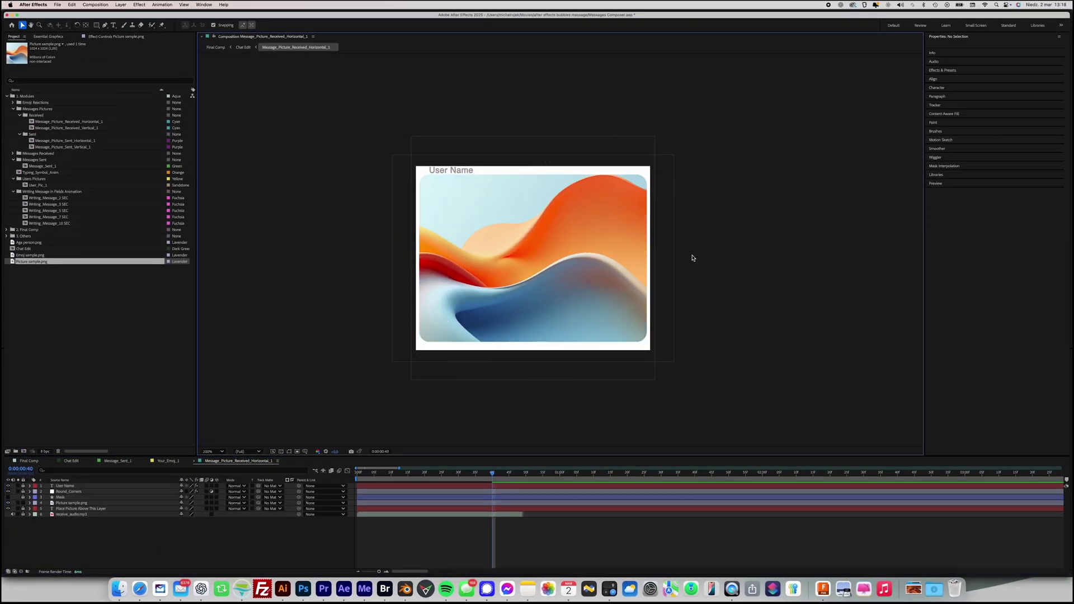
click(72, 461)
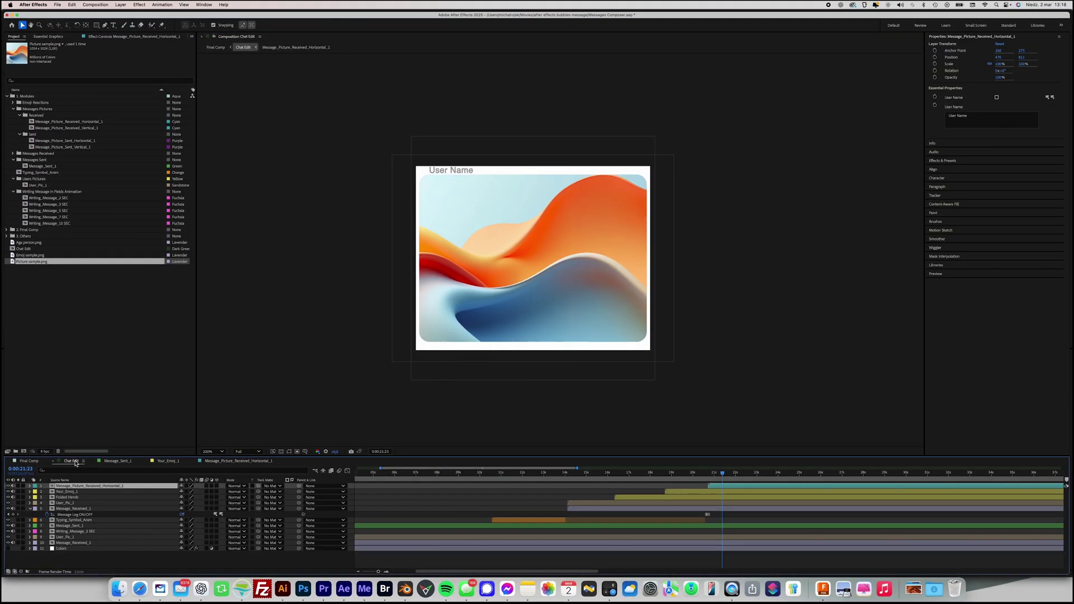
Adjust the picture message's position below the Sample message 3 bubble in Chat Edit and check its appearance up to 0:00:22:16
mouse_move(490, 335)
mouse_down()
mouse_move(485, 317)
mouse_move(492, 328)
mouse_up()
scroll(517, 319, down, 1)
scroll(517, 319, up, 1)
drag(518, 319, 506, 273)
key(v)
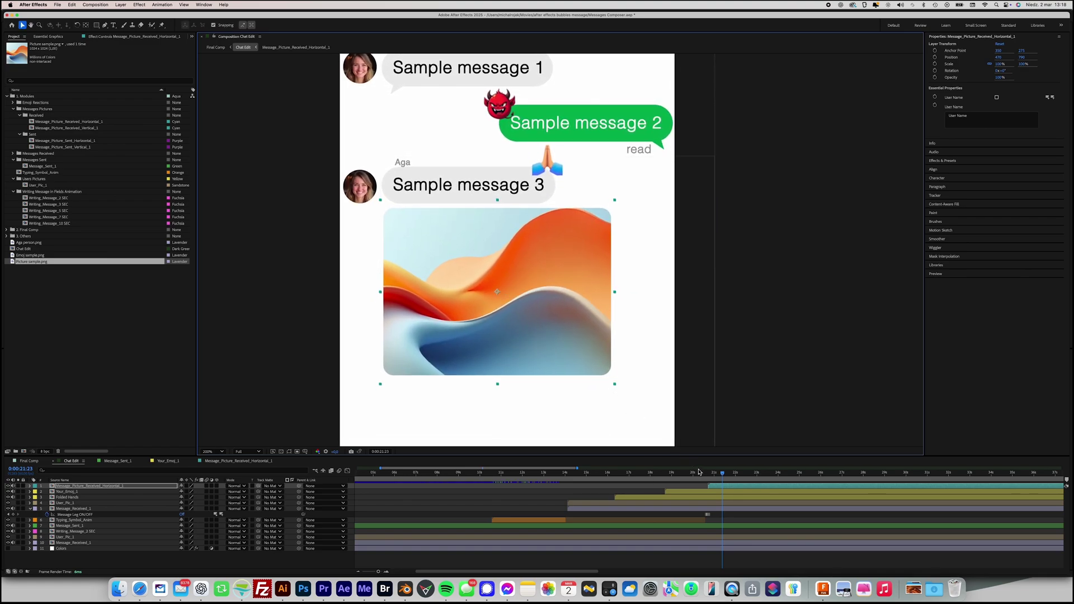
drag(721, 475, 744, 476)
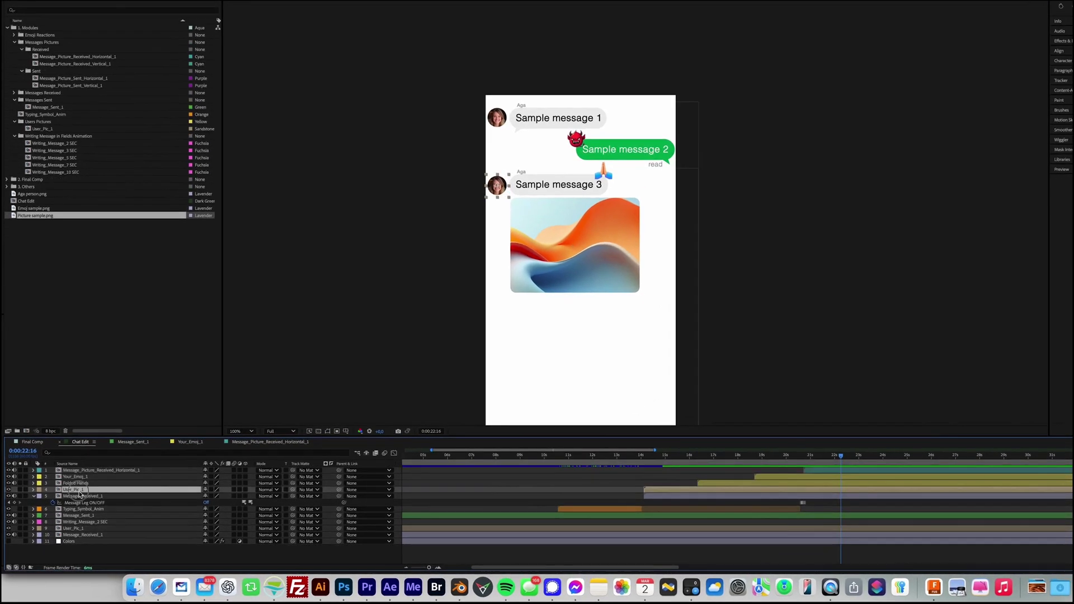
Duplicate Sample message 3's User_Pic_1 layer to the top of the stack and start it together with the picture message
click(70, 503)
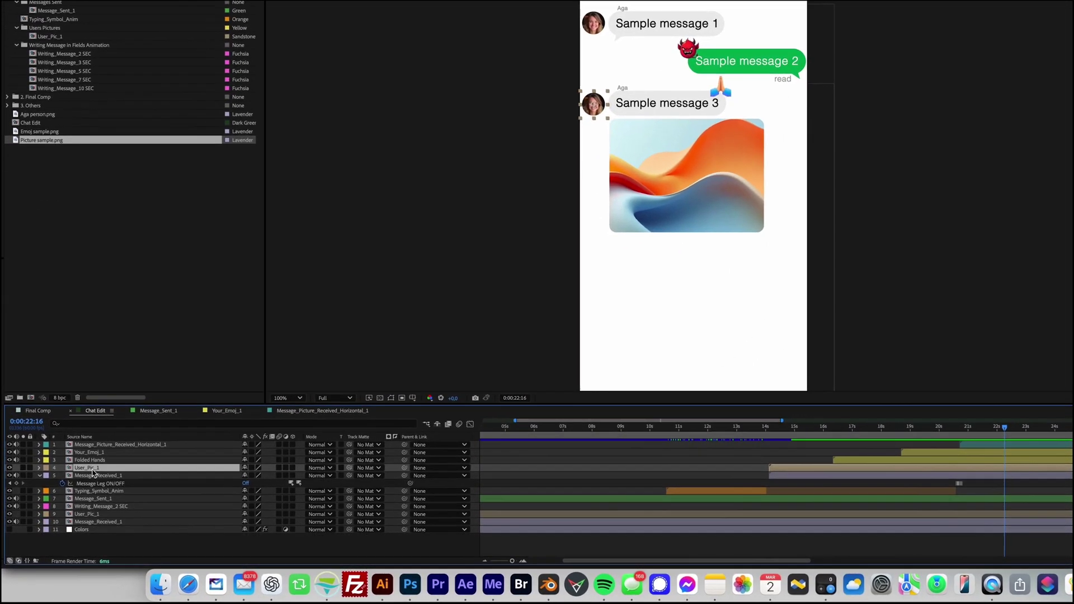
click(107, 444)
key(ctrl+v)
drag(746, 456, 914, 461)
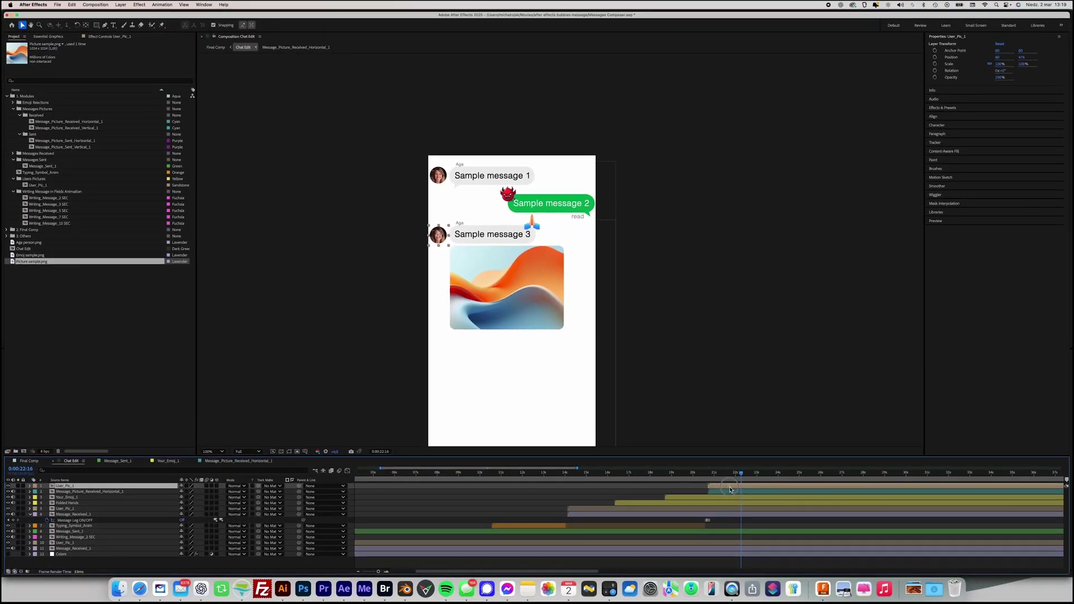
Move the duplicated user picture straight down beside the lower-left corner of the picture message
drag(711, 479, 719, 474)
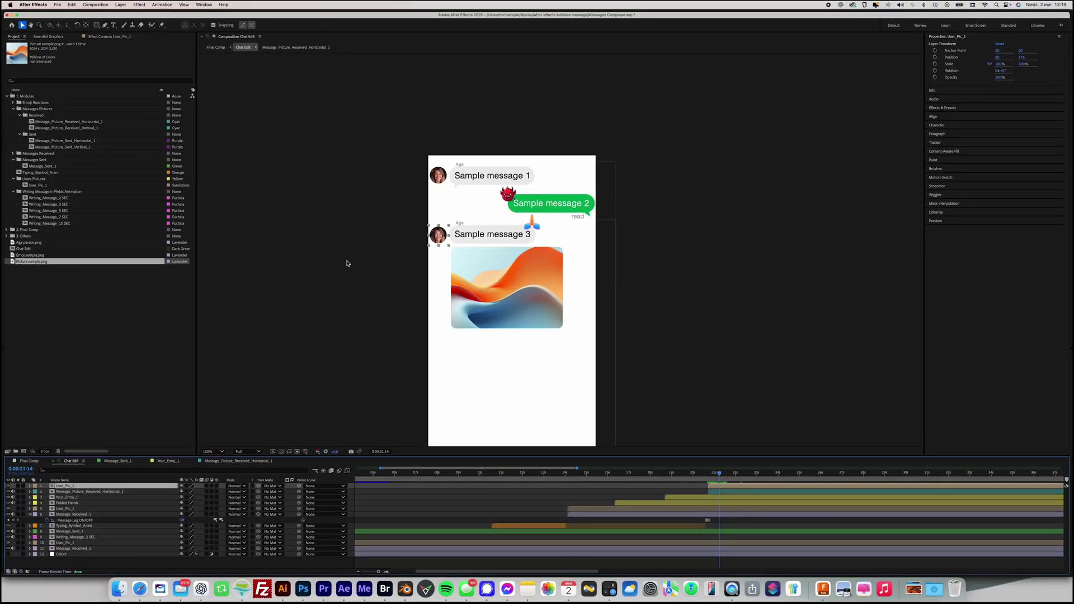
drag(442, 241, 446, 326)
key(Return)
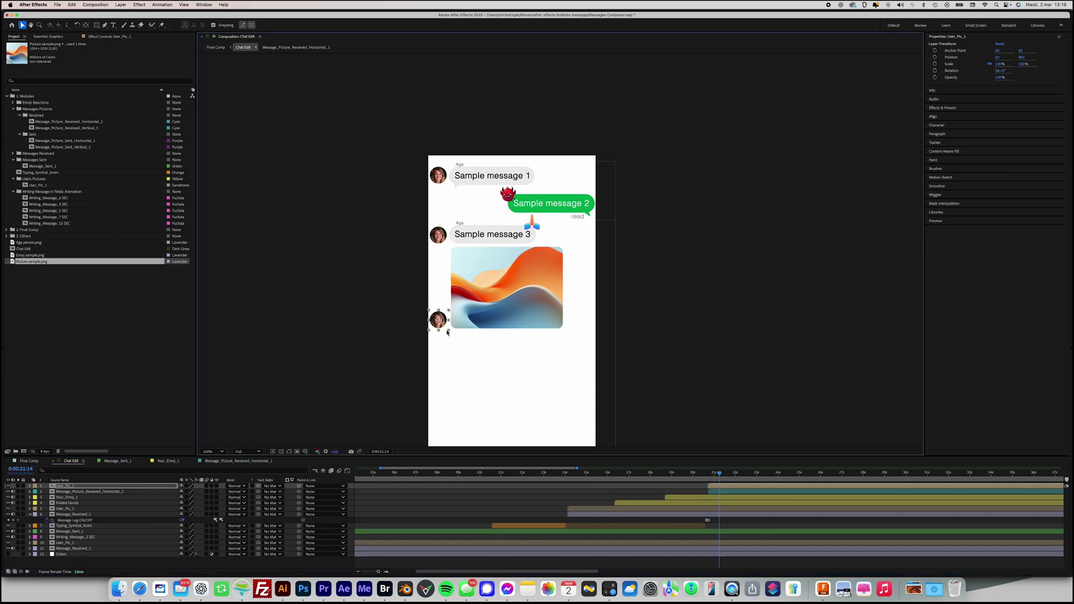
Trim the User_Pic_1 layer beside Sample message 3 to end at 0:00:20:42, where the picture message starts
click(442, 241)
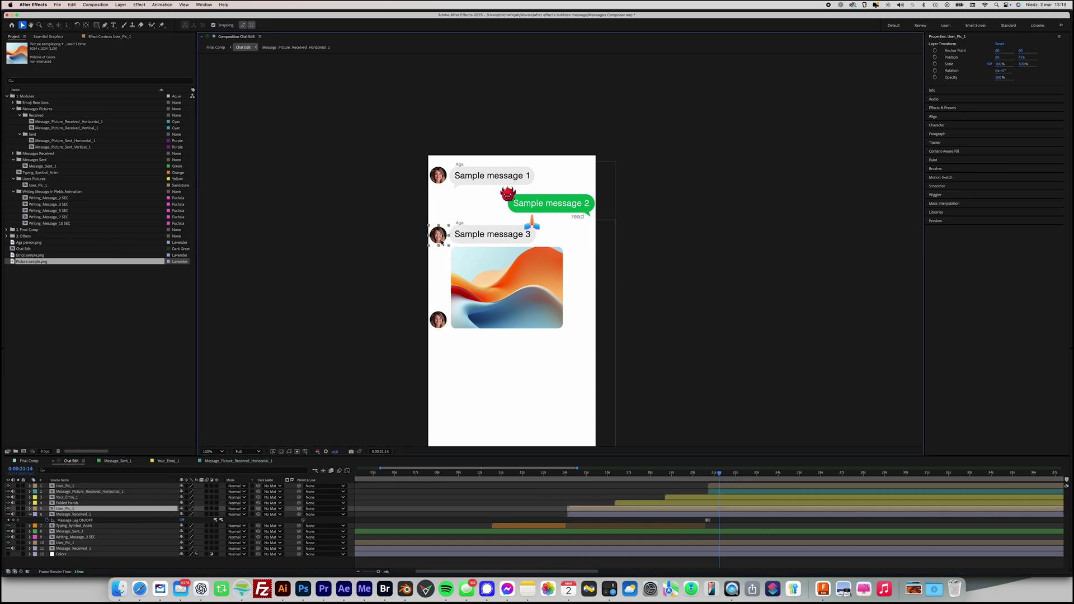
click(591, 511)
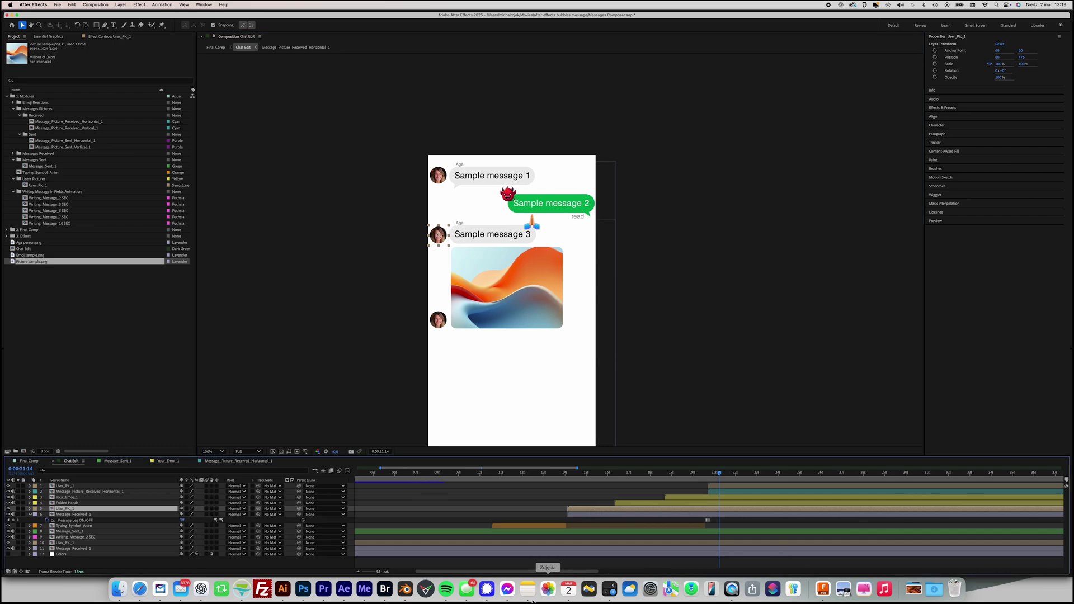
click(373, 573)
drag(373, 574, 367, 575)
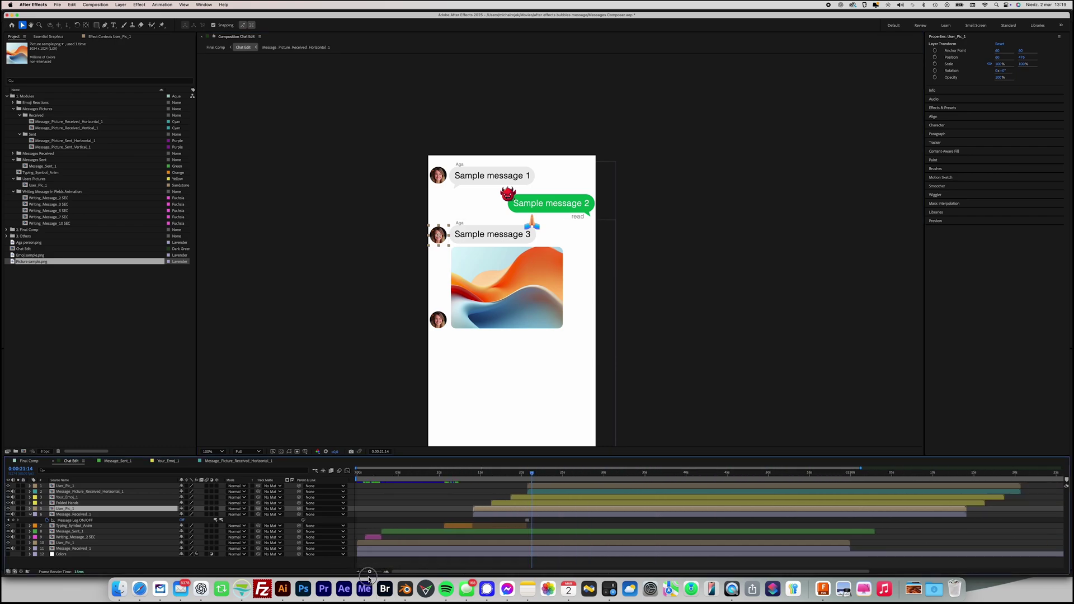
drag(967, 512, 531, 531)
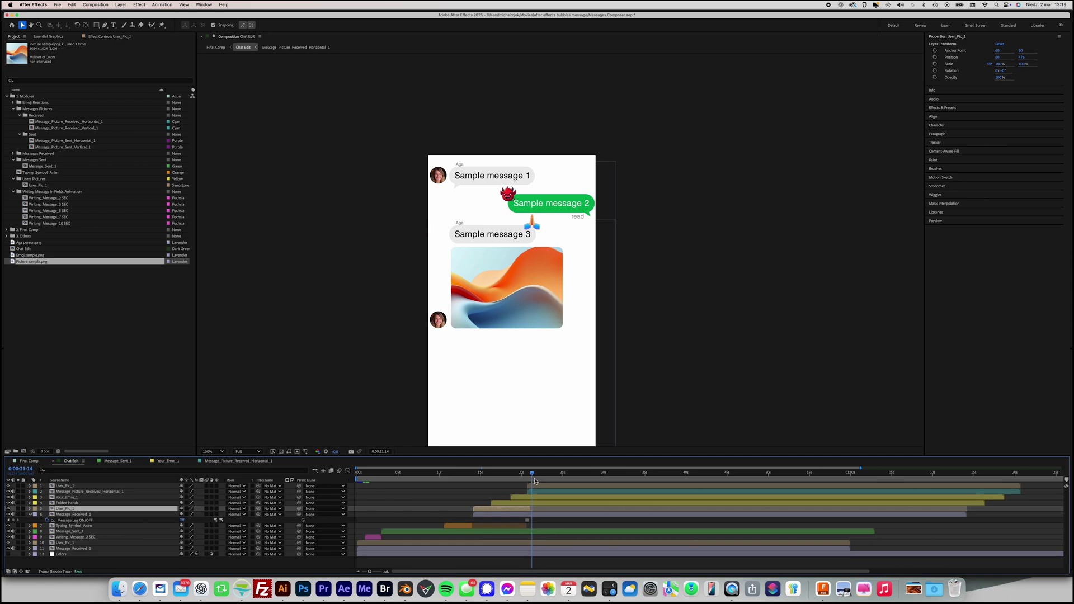
drag(532, 477, 527, 482)
drag(369, 574, 379, 573)
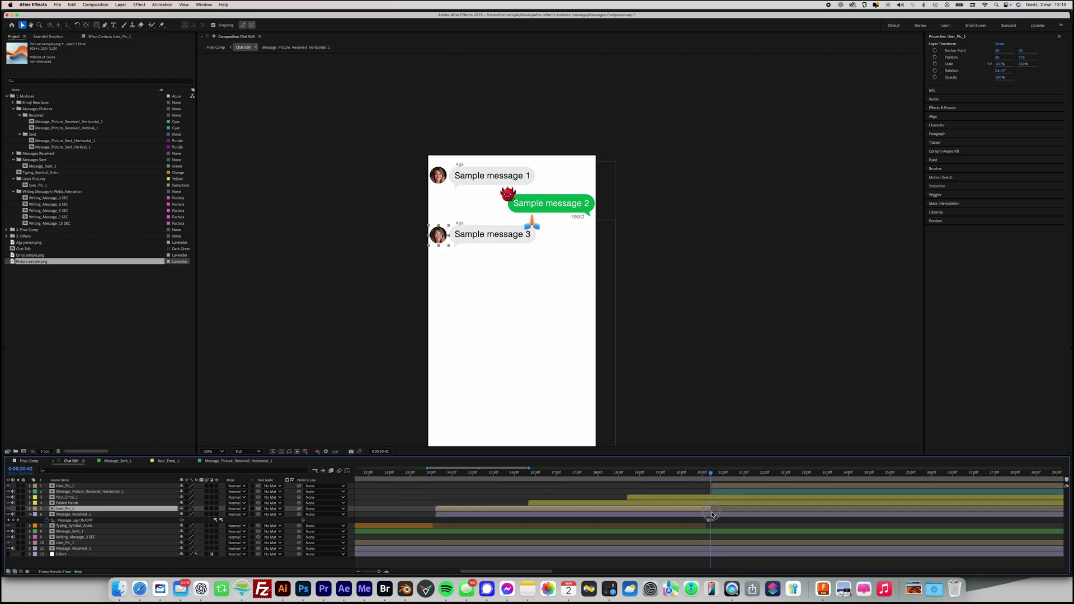
drag(712, 474, 801, 495)
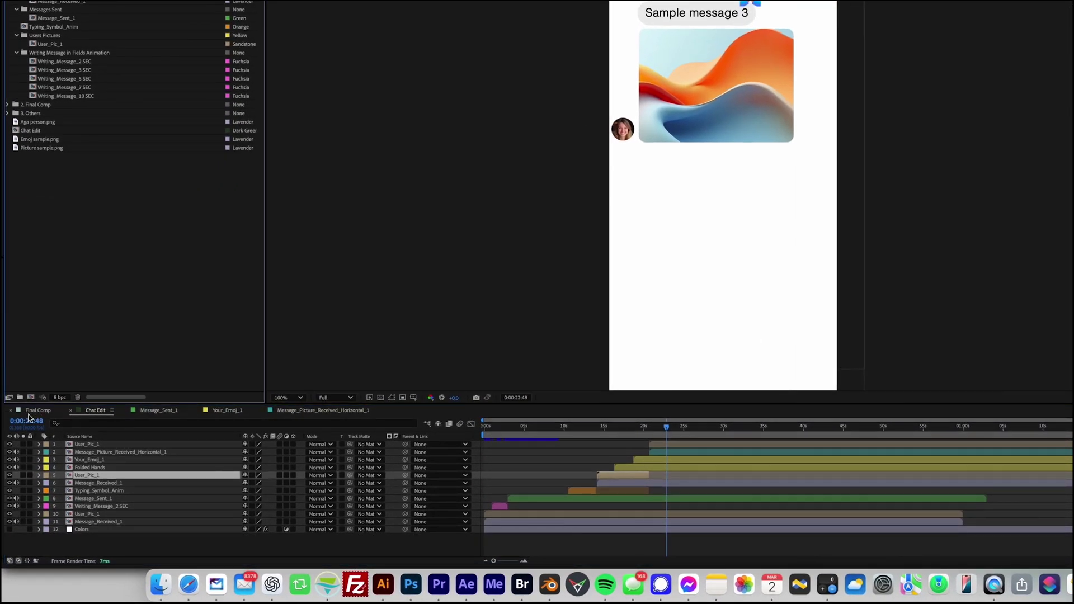
In Final Comp, delete the Sample Background layer and add the photo of hands holding a phone from the Tutorial_Examples folder
click(39, 413)
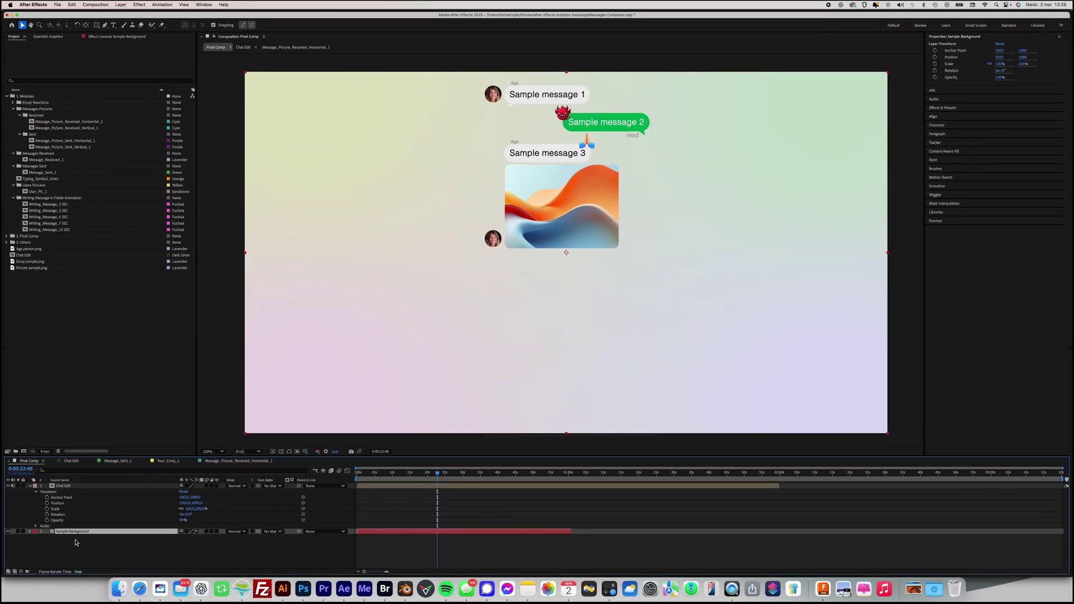
key(Delete)
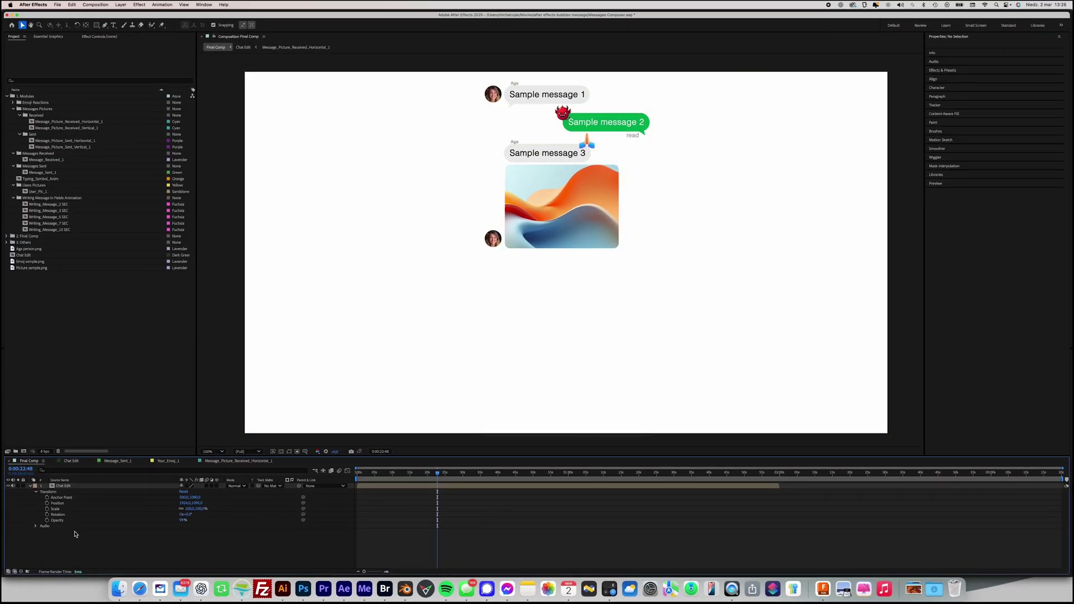
click(118, 589)
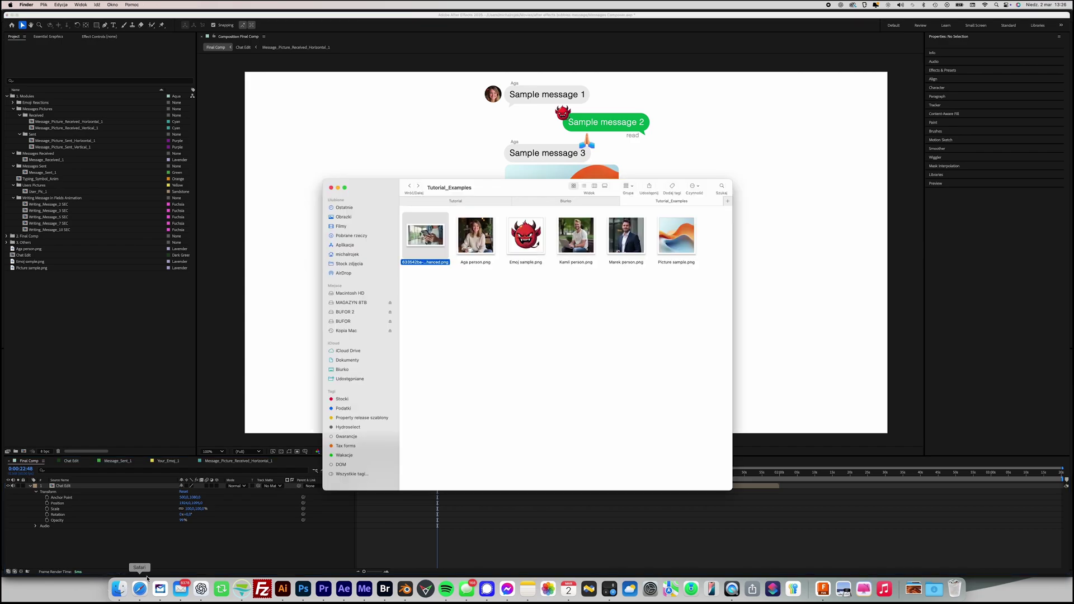
drag(432, 230, 371, 153)
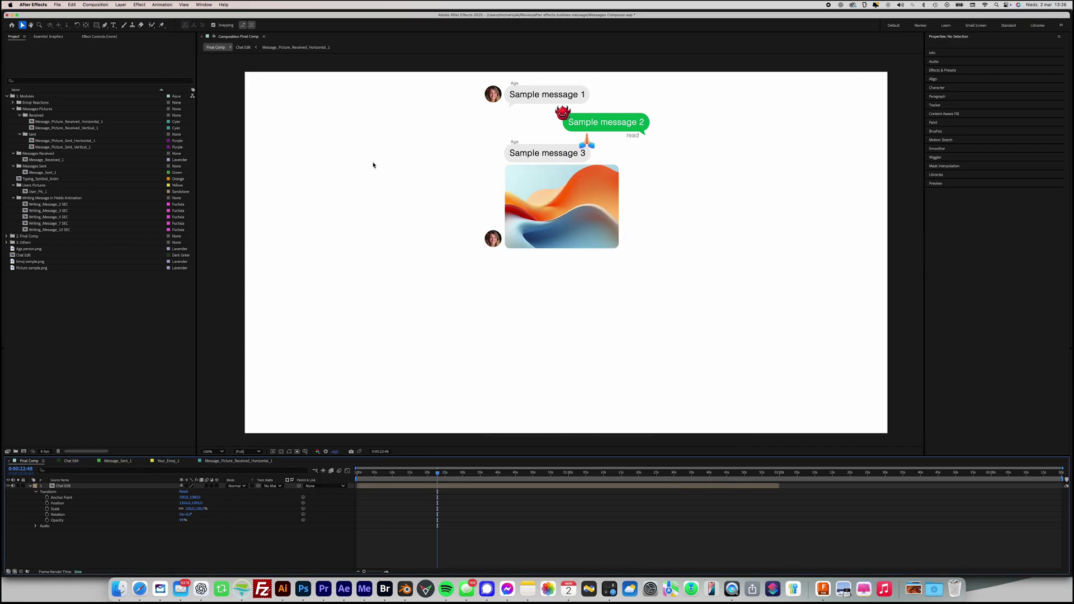
drag(297, 209, 624, 384)
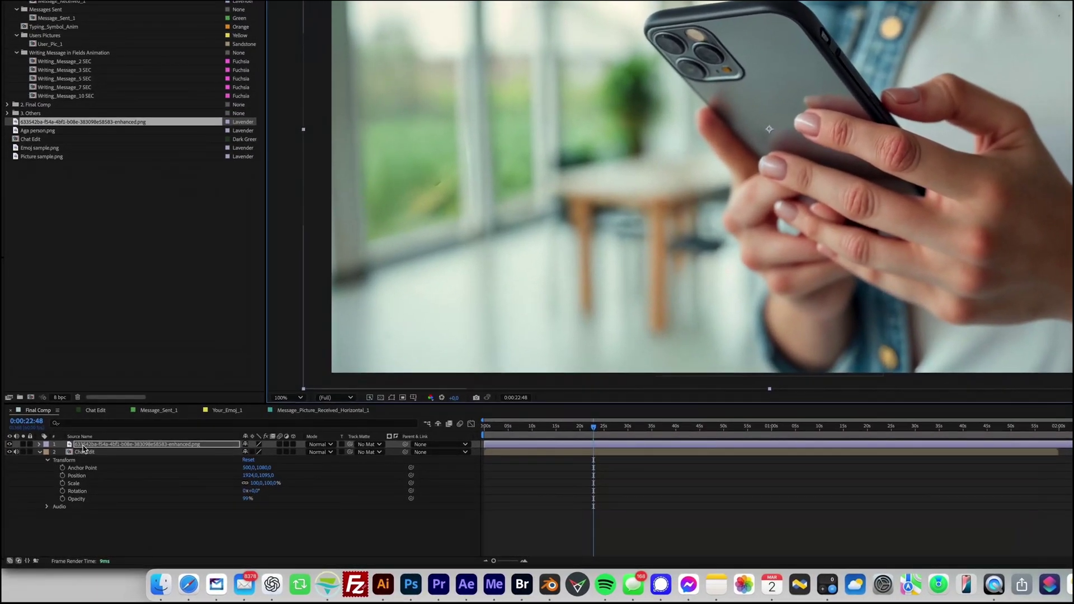
Place the phone photo beneath the Chat Edit layer and move Chat Edit to the photo's left side, at about 730, 1241
drag(83, 447, 85, 514)
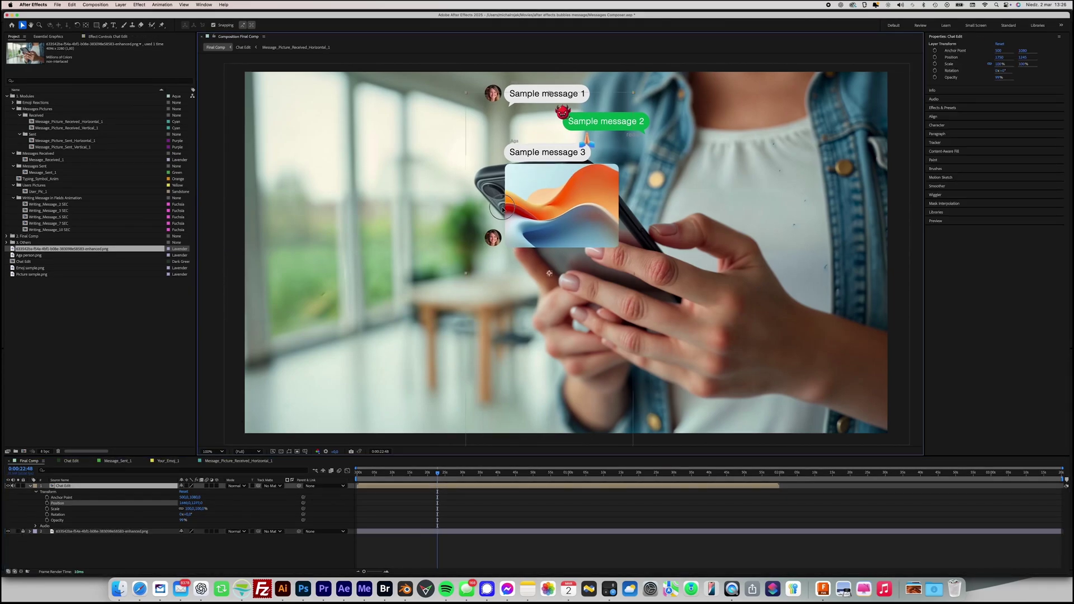
drag(562, 207, 370, 240)
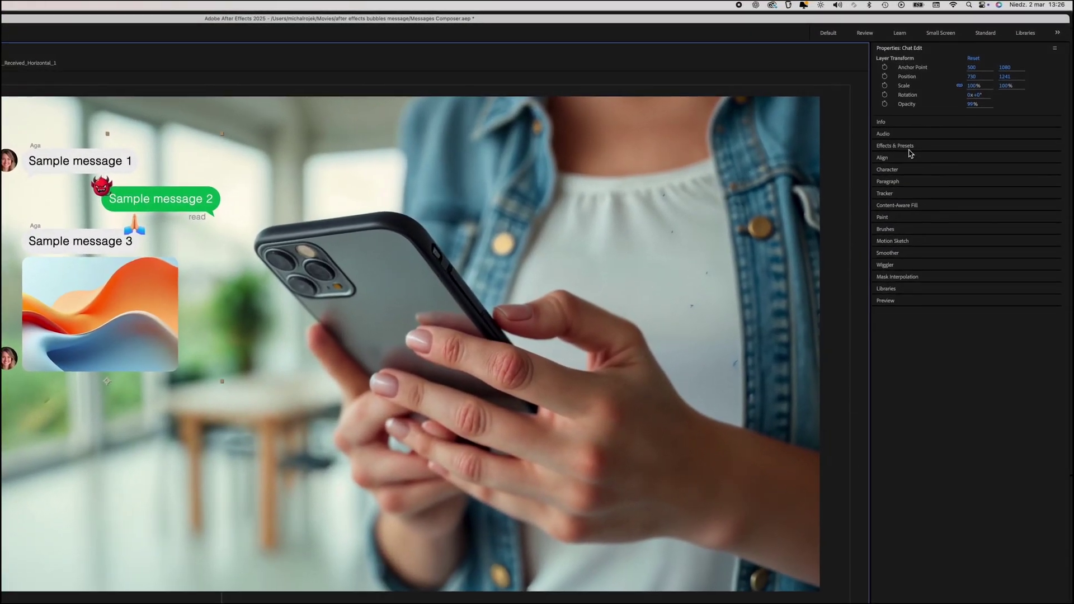
Apply the Drop Shadow effect to the Chat Edit layer and increase its Softness for a diffuse shadow around the bubbles
click(934, 118)
click(896, 95)
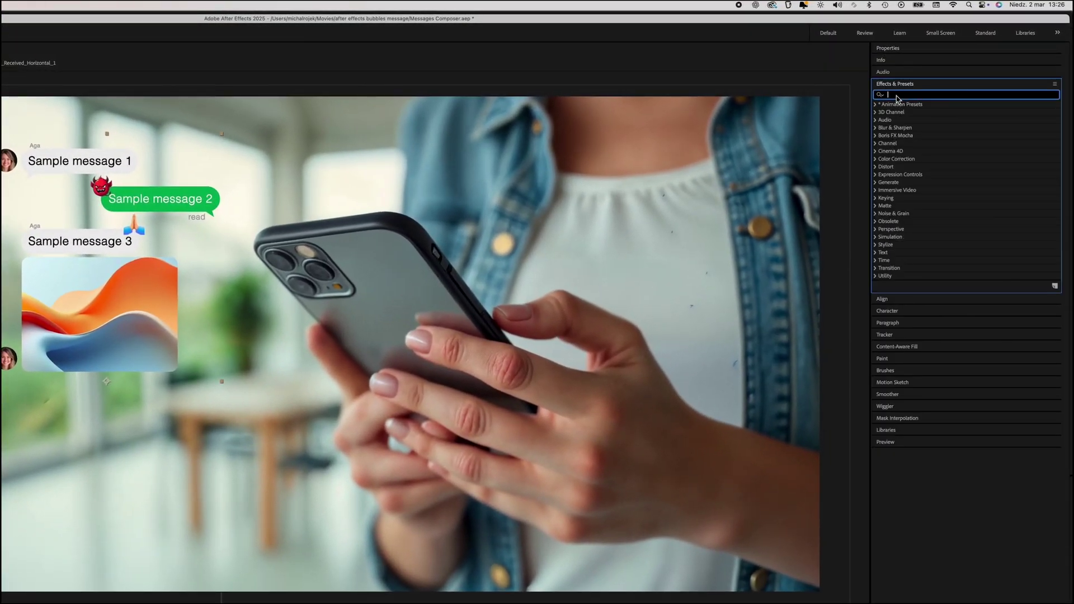
text(drop)
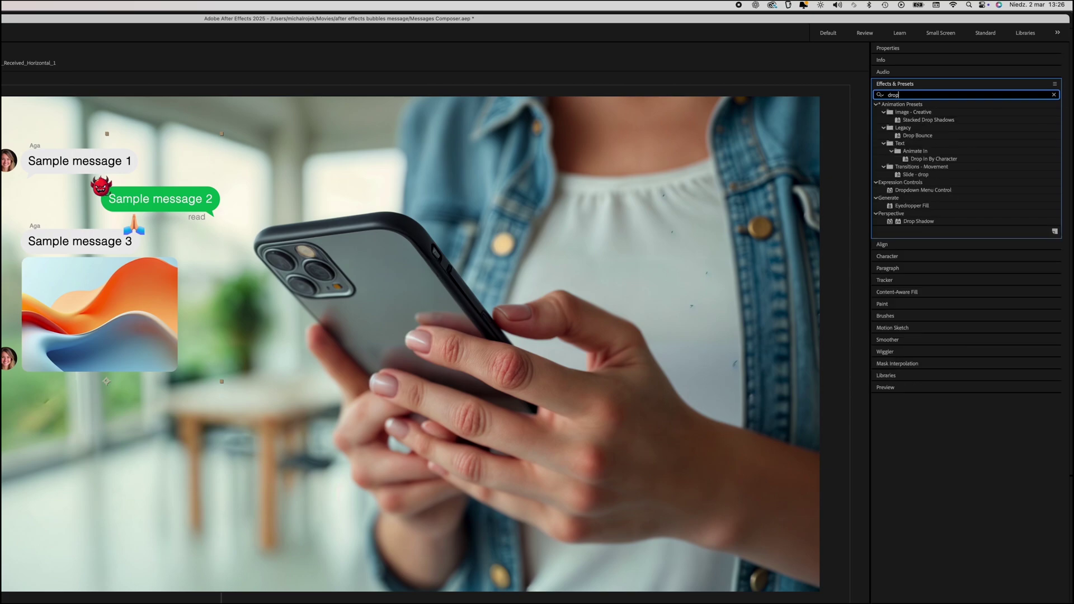
click(919, 221)
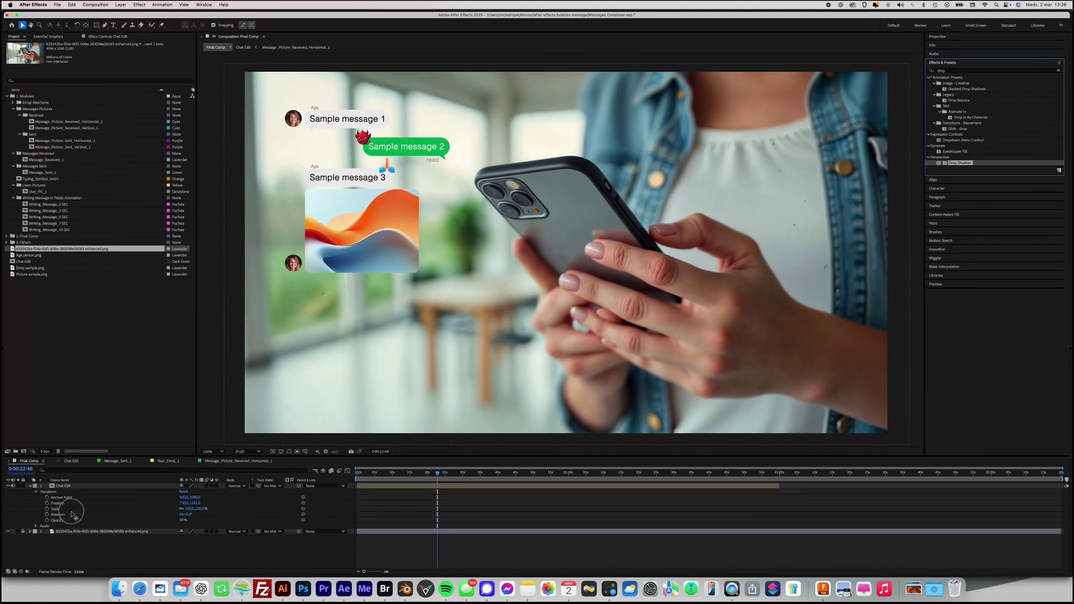
click(64, 486)
double_click(959, 163)
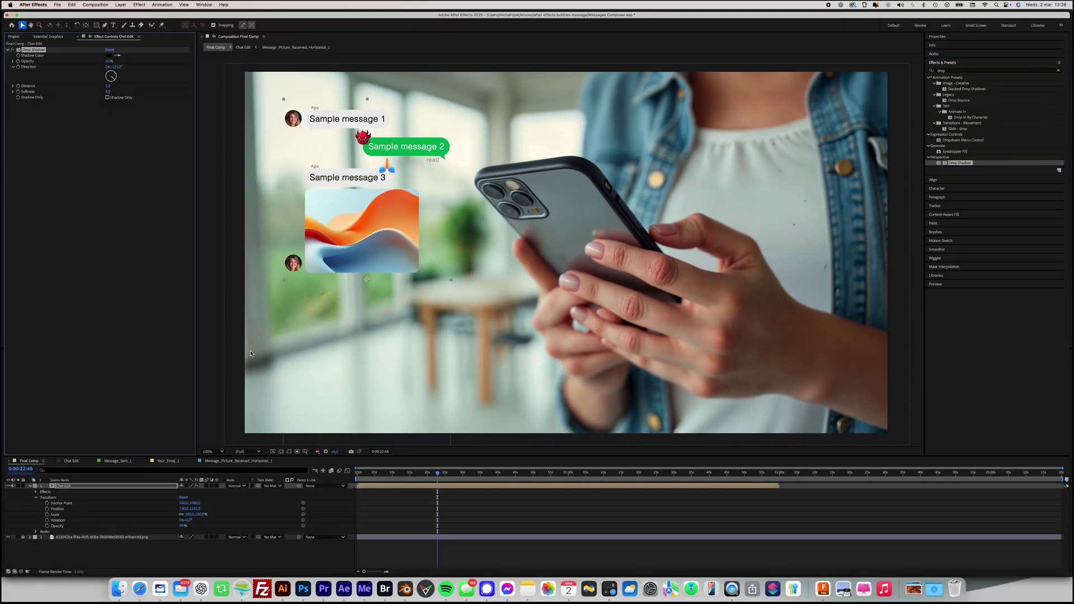
scroll(561, 342, up, 1)
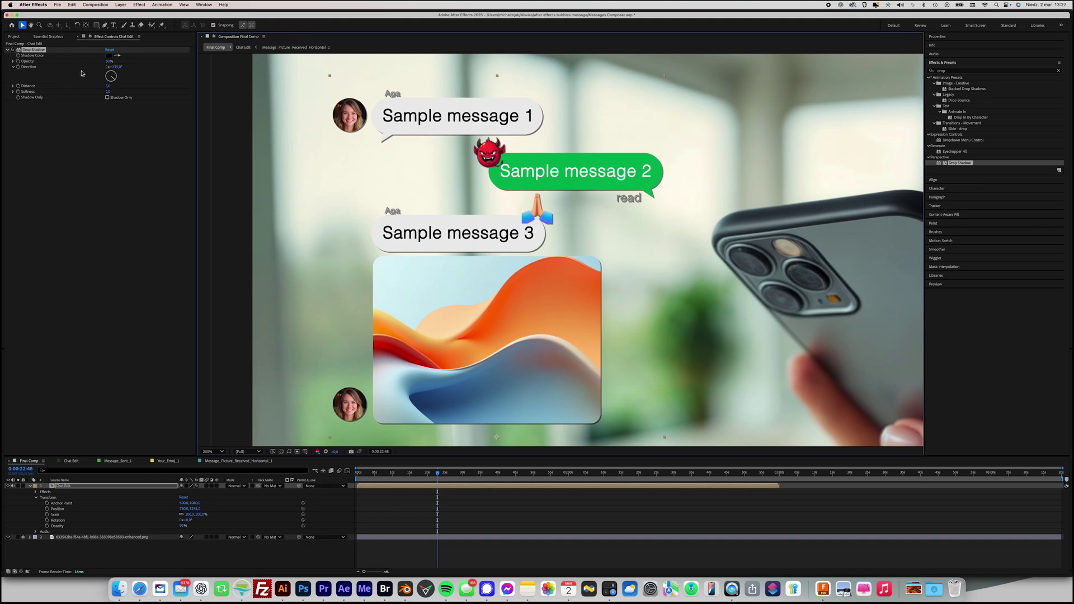
drag(112, 94, 143, 97)
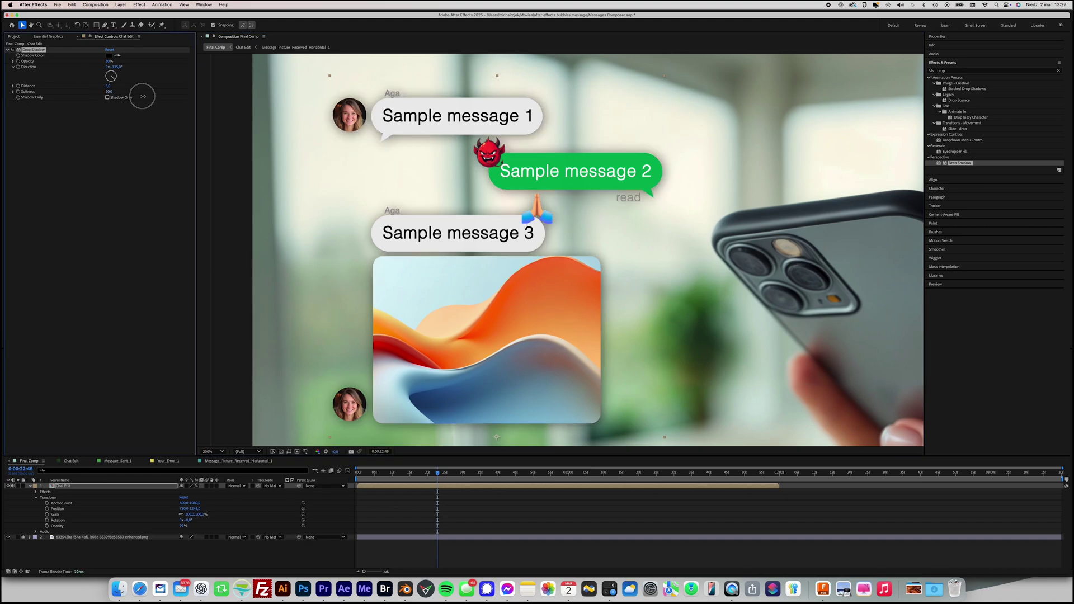
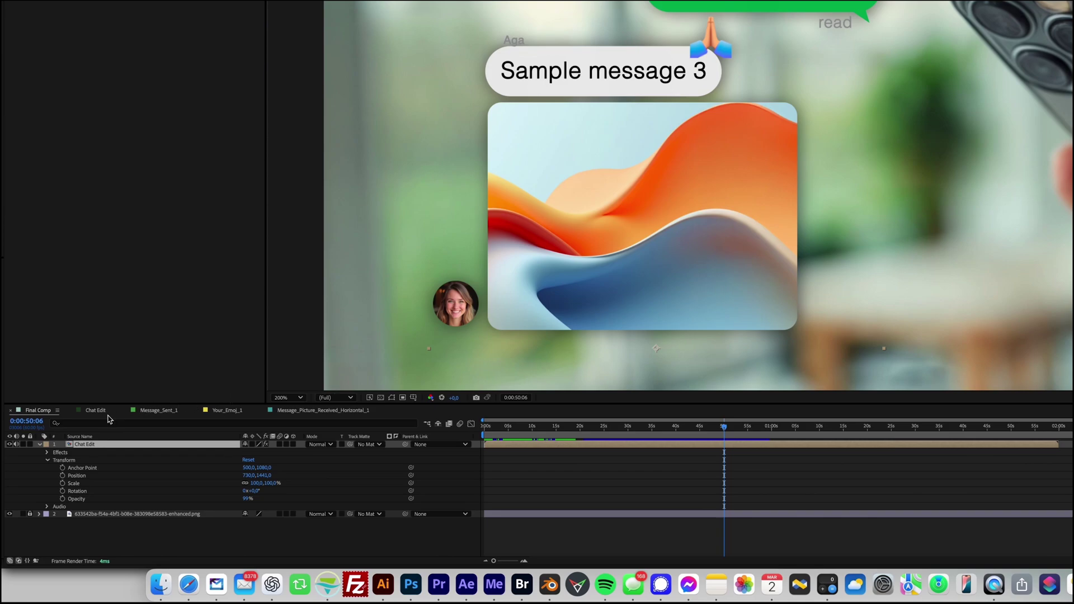
Return to Chat Edit and set the Colors layer's Respound Cloud Color to light pink
click(94, 411)
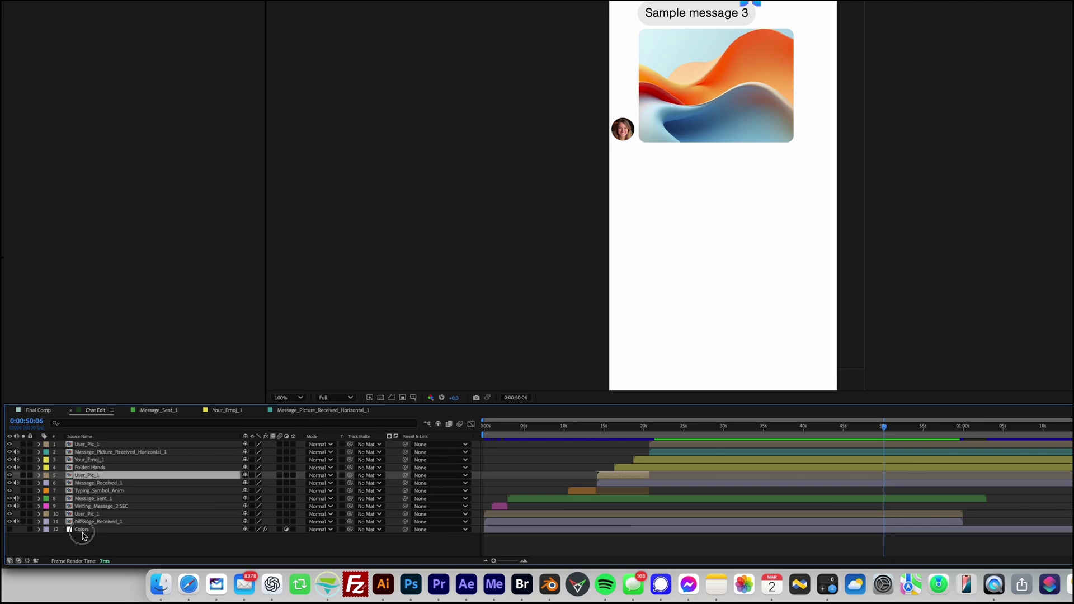
click(82, 531)
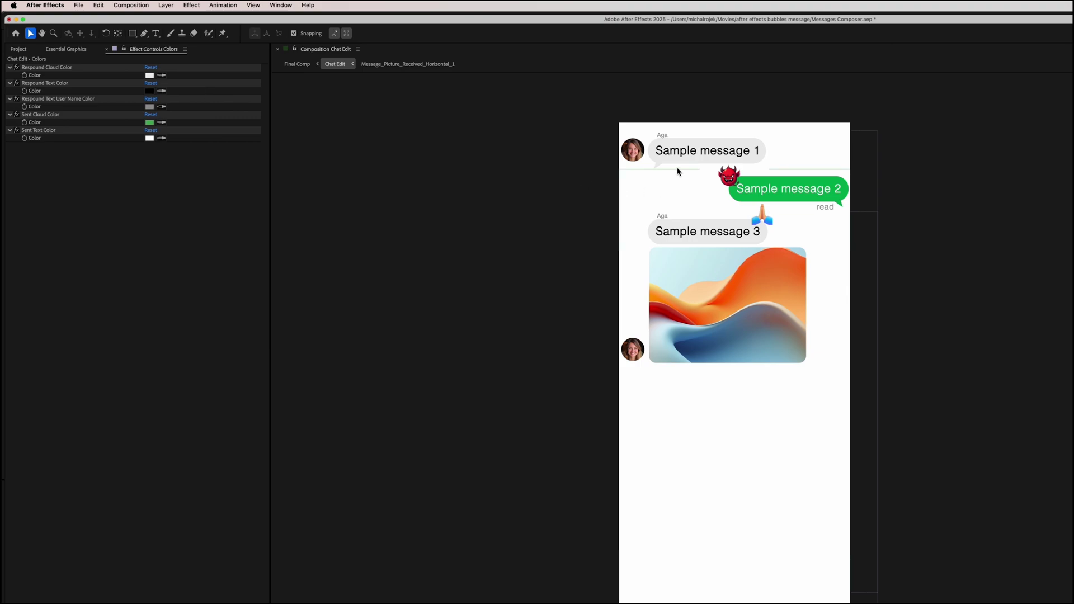
click(149, 76)
mouse_move(656, 369)
mouse_down()
mouse_move(648, 362)
mouse_move(650, 383)
mouse_move(655, 341)
mouse_move(657, 351)
mouse_up()
click(832, 354)
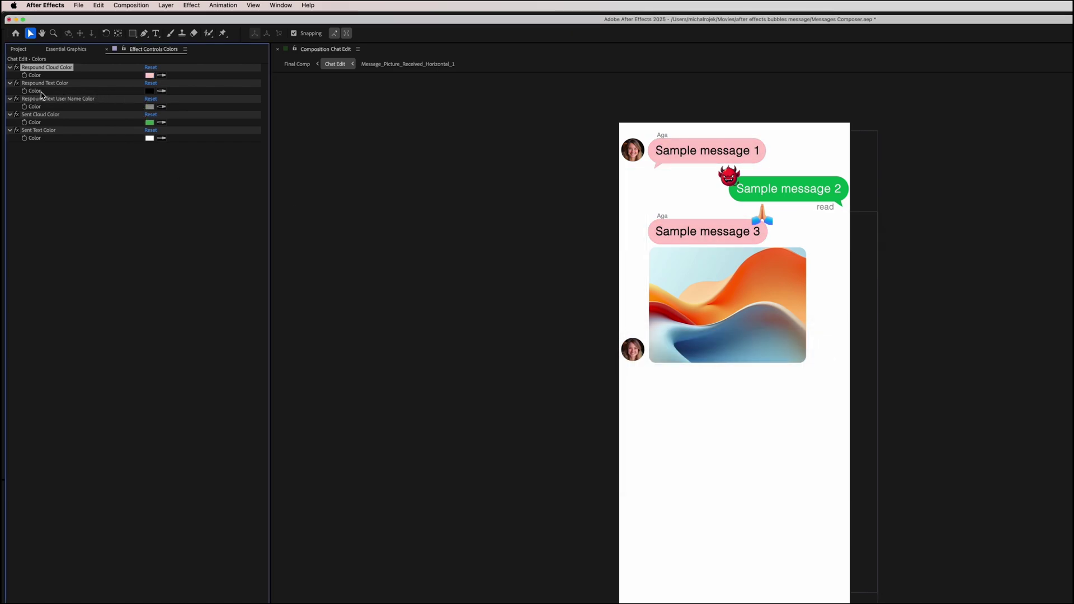
Set the Respound Text Color to white (FFFFFF)
click(149, 91)
drag(652, 374, 614, 329)
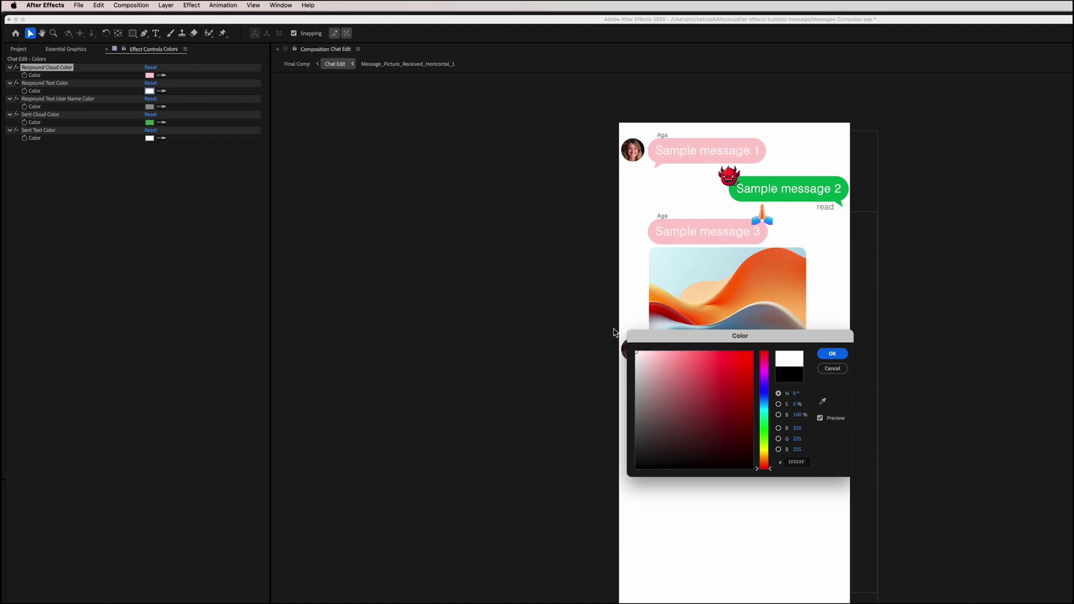
click(832, 354)
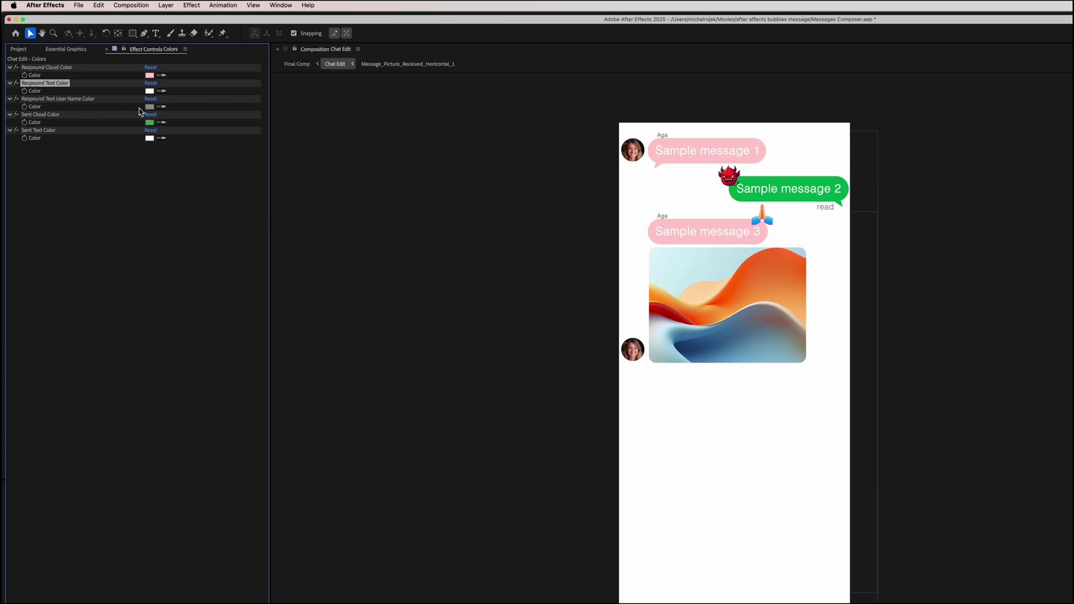
Set the Respound Text User Name Color to a very dark grey
scroll(772, 345, up, 2)
drag(745, 175, 783, 520)
key(v)
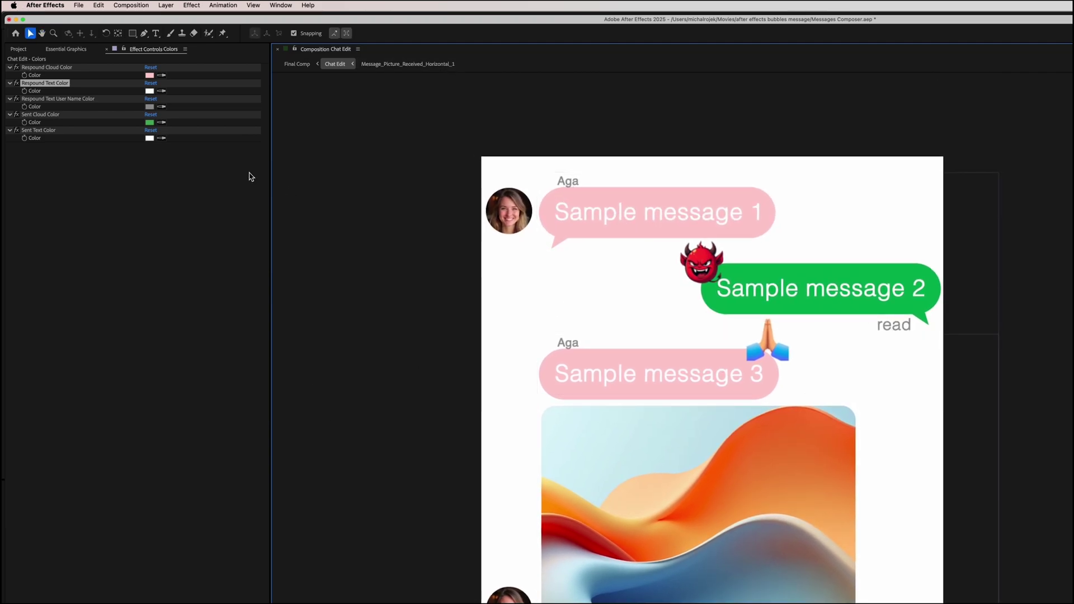
click(149, 106)
drag(685, 431, 618, 445)
click(832, 353)
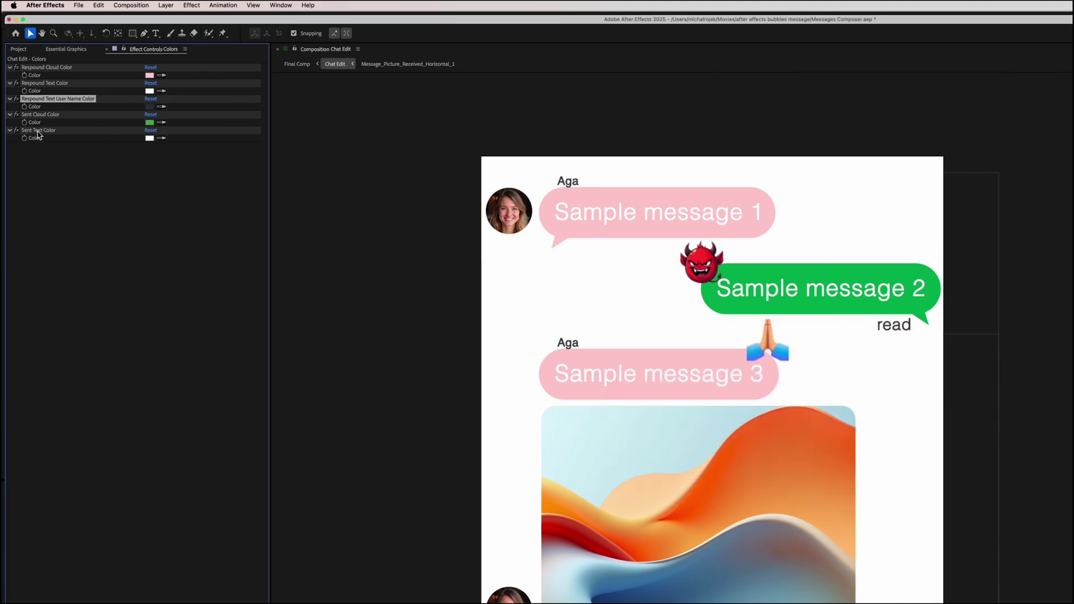
Set the Sent Cloud Color to purple (7247AC)
click(150, 122)
drag(764, 428, 774, 386)
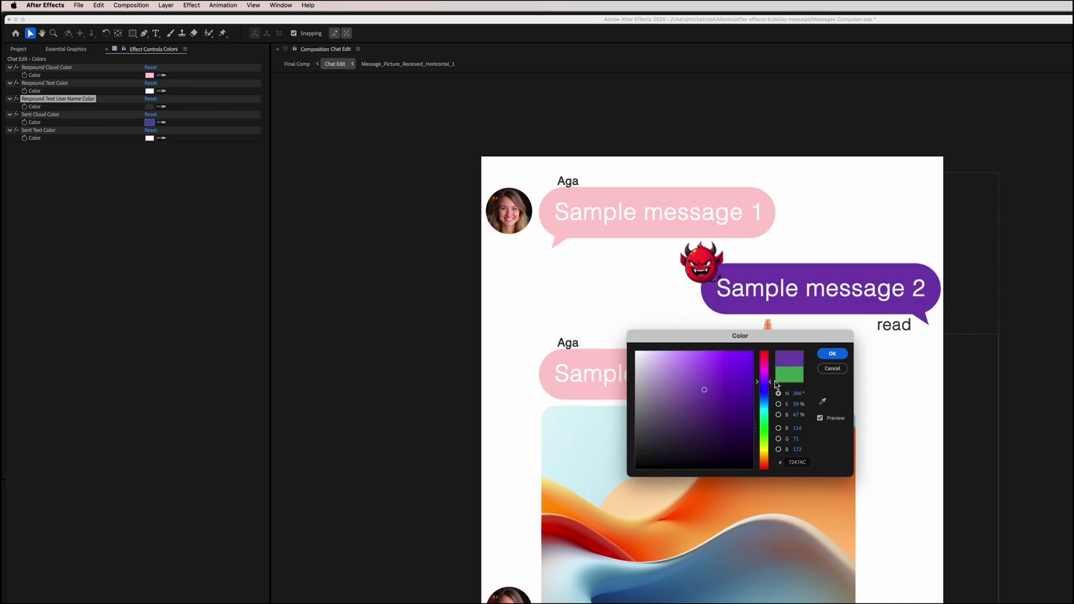
click(821, 354)
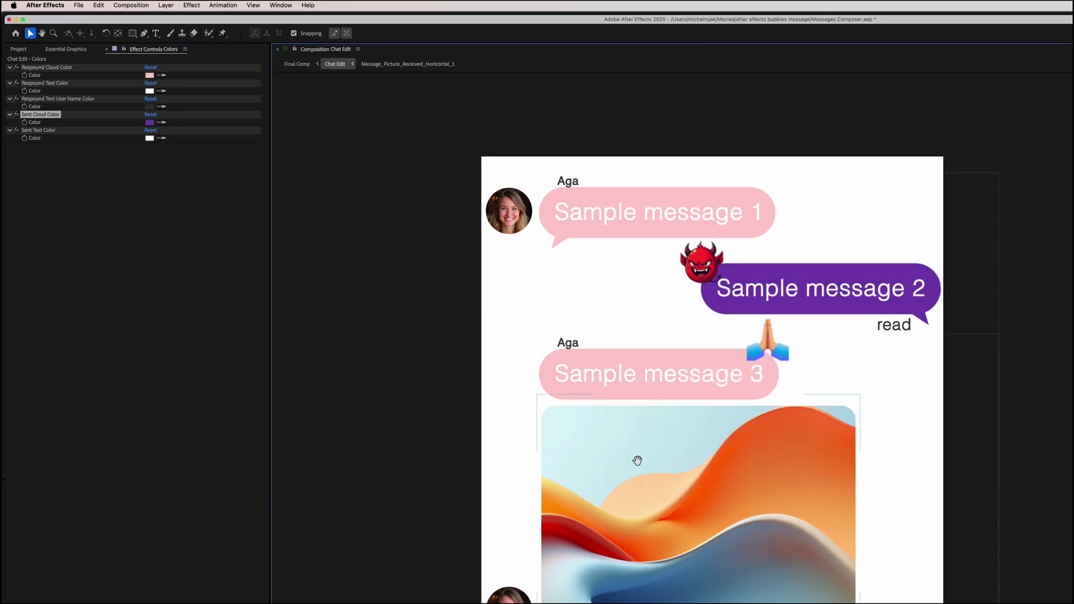
Set the Sent Text Color to light lavender for the text in the purple sent bubble
drag(635, 470, 640, 358)
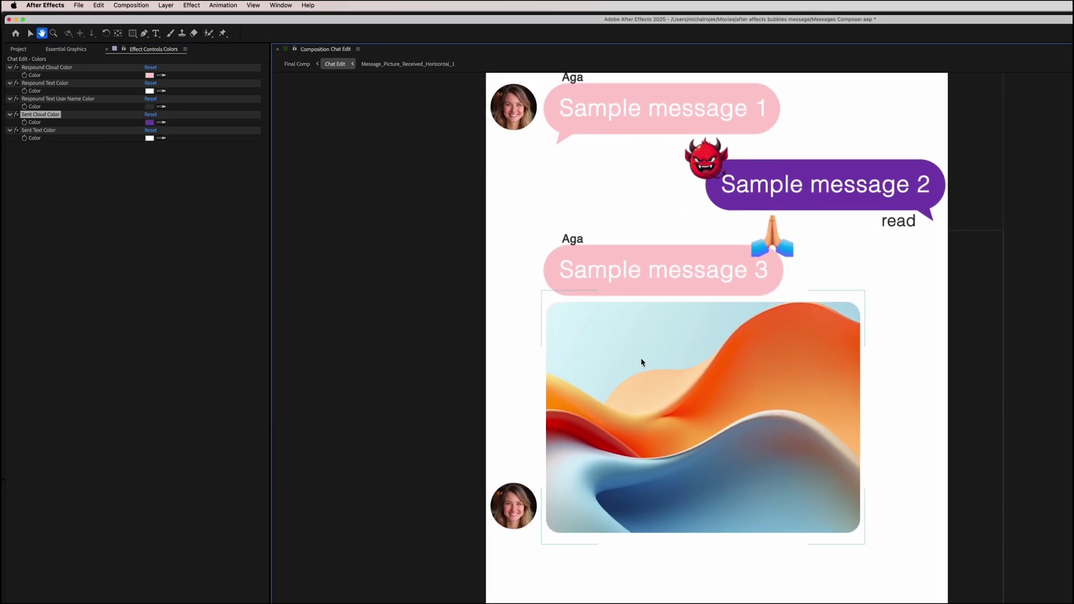
click(149, 138)
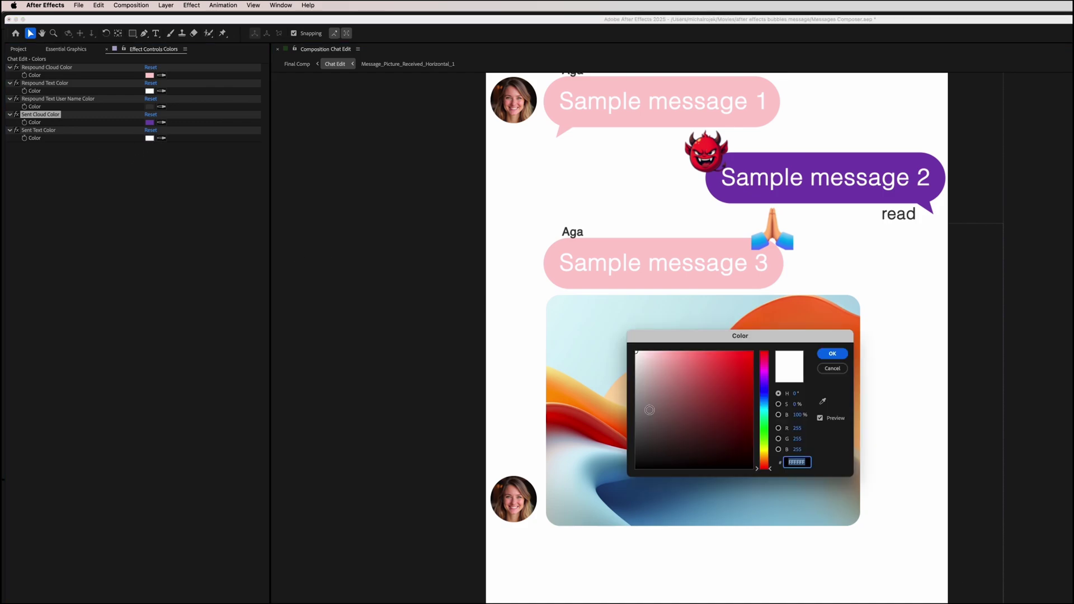
click(674, 379)
drag(764, 382, 767, 387)
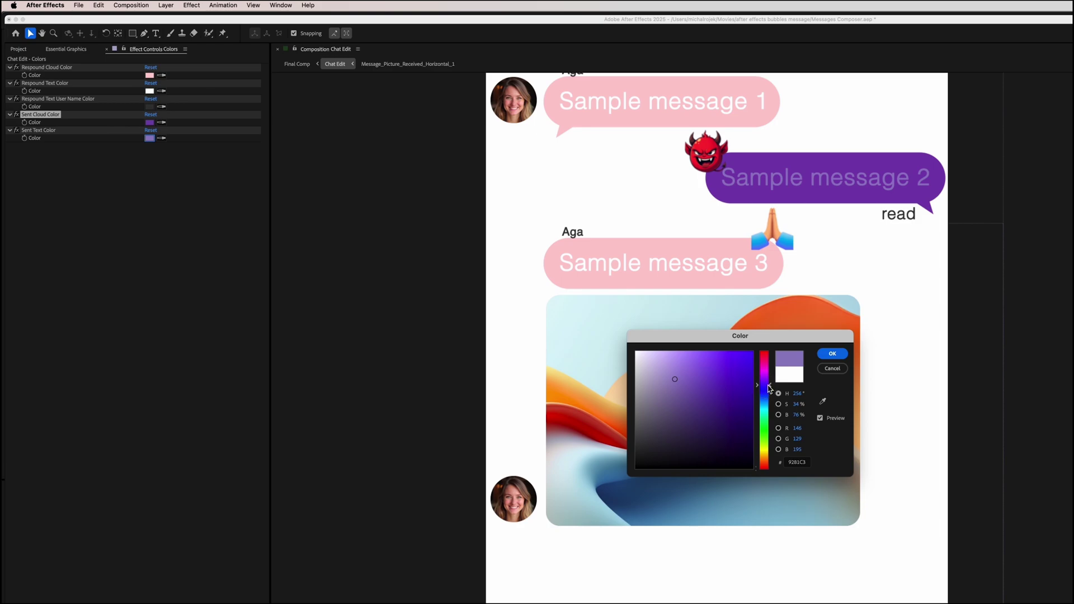
mouse_move(651, 366)
mouse_down()
mouse_move(649, 354)
mouse_move(665, 363)
mouse_up()
click(831, 354)
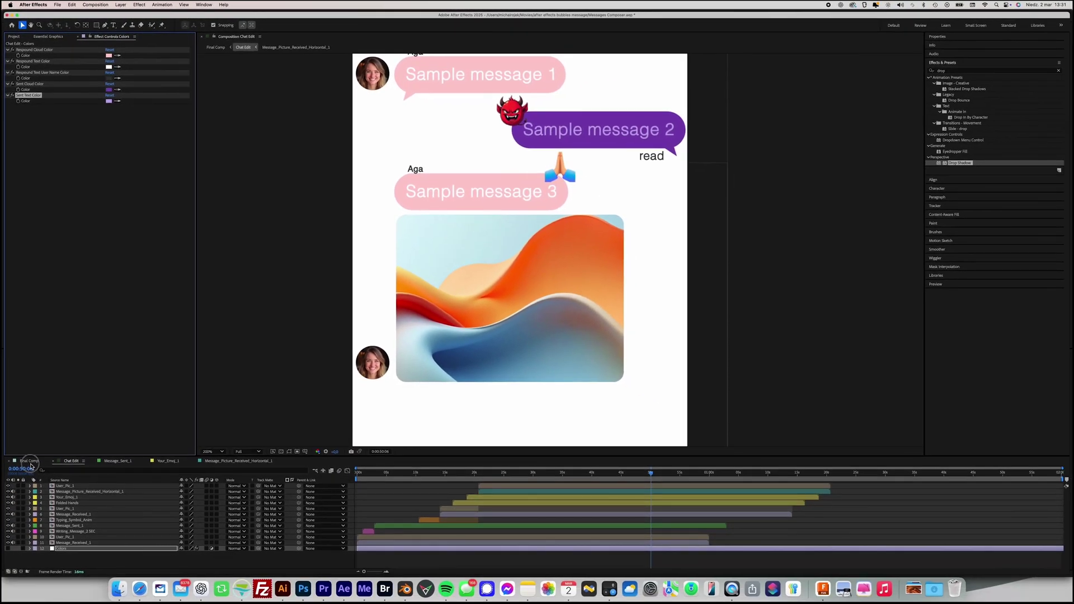
Switch to Final Comp and examine the recolored chat bubbles over the phone photo
click(30, 462)
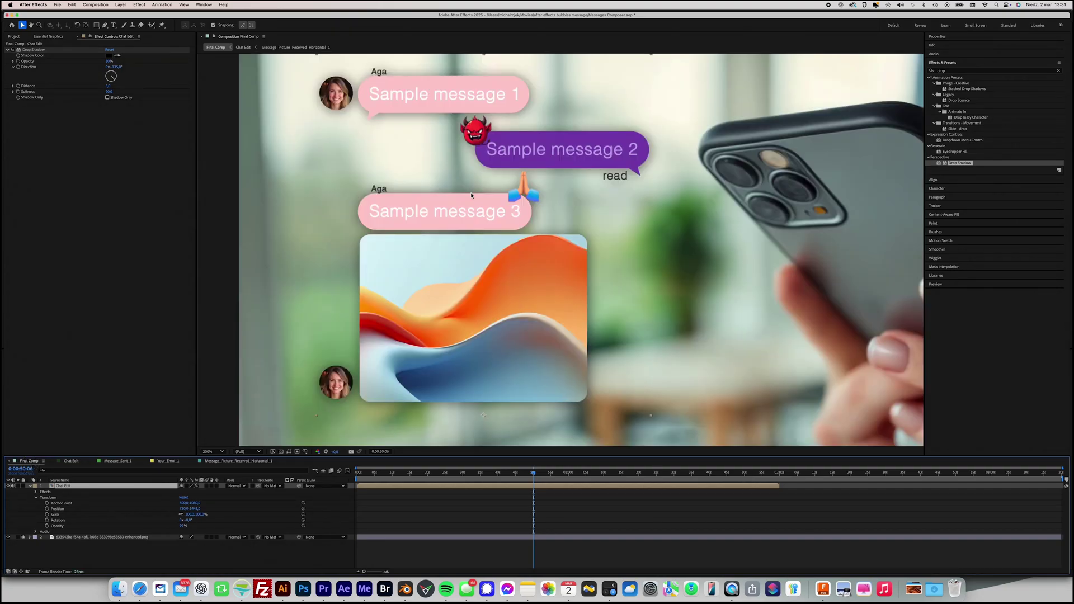
scroll(481, 213, down, 2)
drag(526, 232, 430, 217)
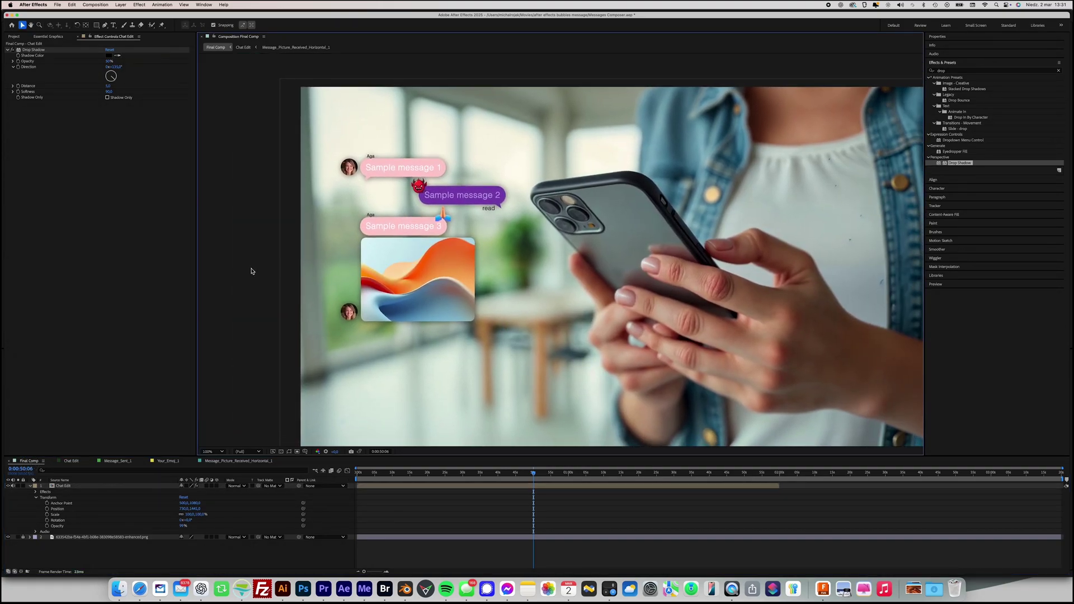